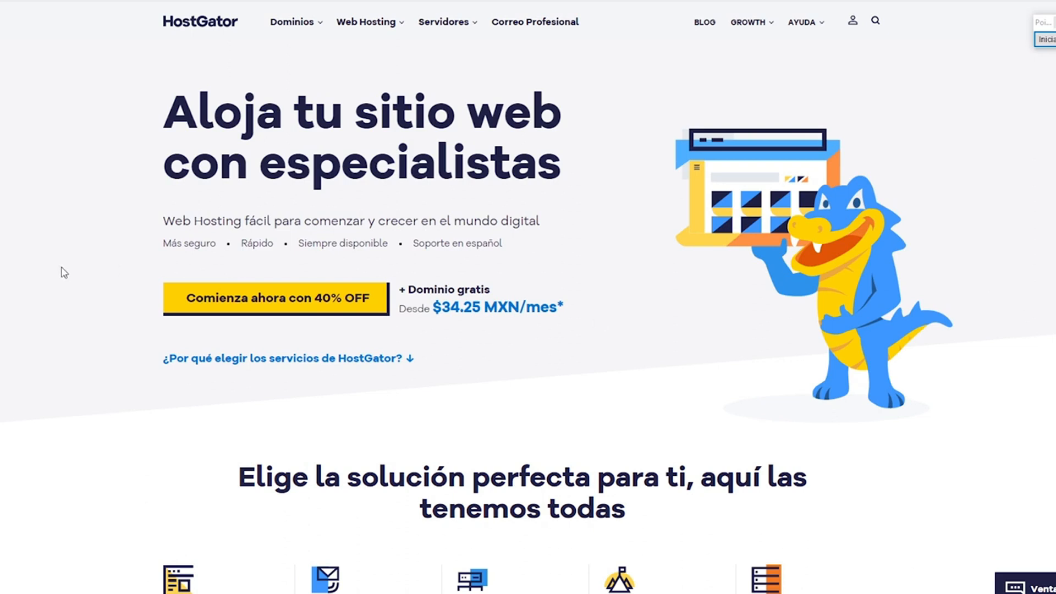
Step: Add the Plan Personal web hosting with the 3-year payment cycle to the cart
scroll(78, 297, down, 10)
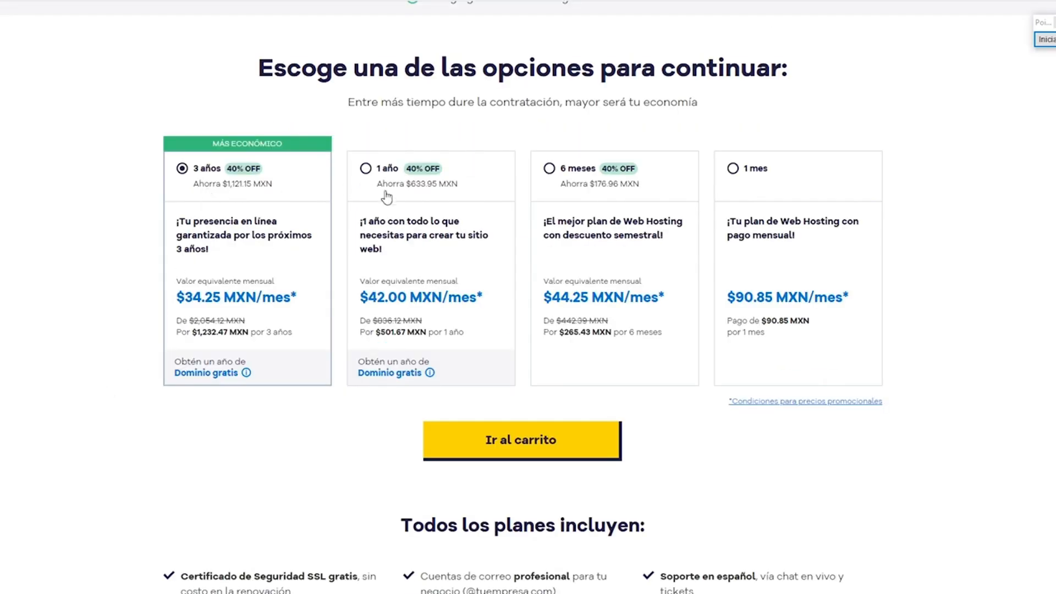
click(521, 450)
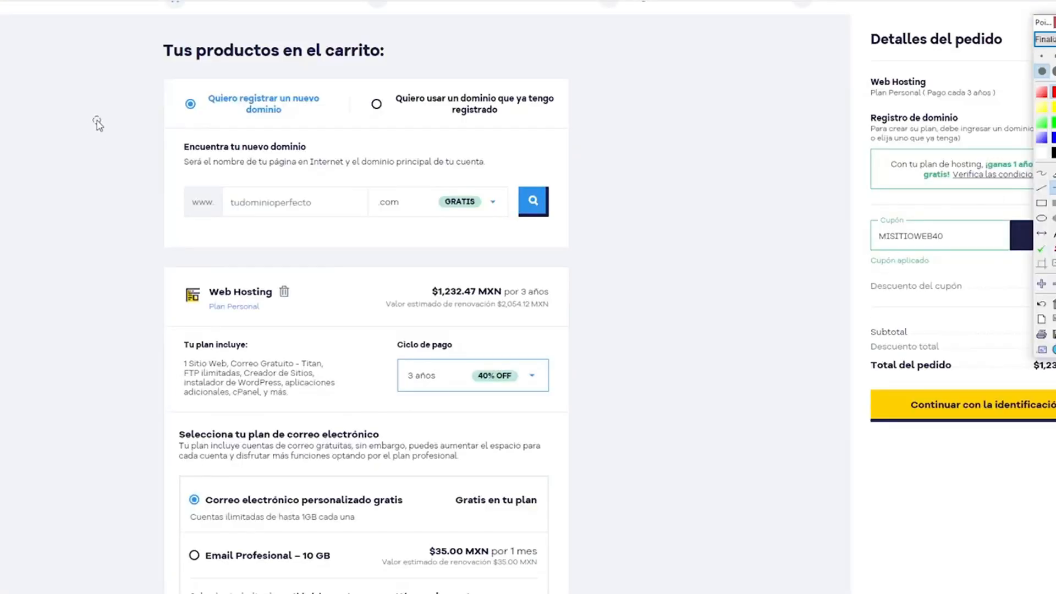
Step: Mark the new-domain registration option and the domain name field with red arrows, and clear the annotations
drag(31, 118, 156, 107)
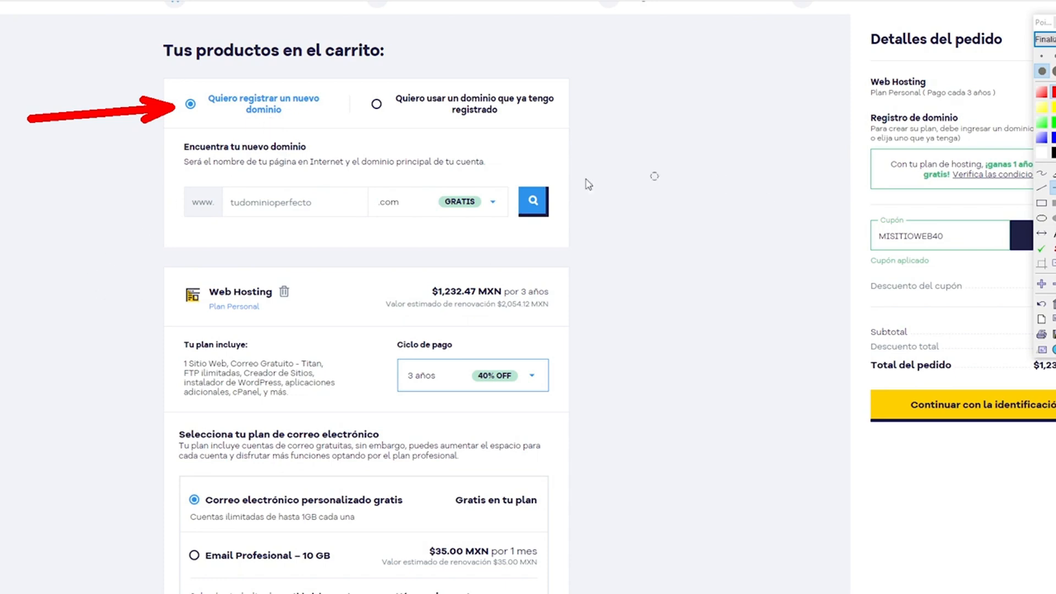
drag(55, 316, 239, 225)
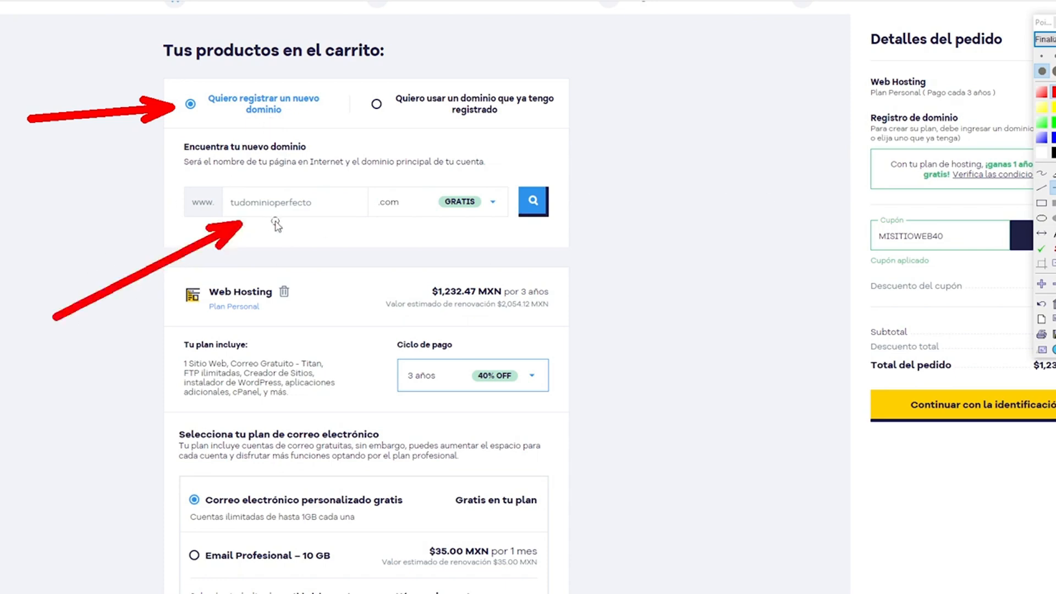
click(1045, 39)
Step: Check the availability of the domain amed80.com and add it to the order
click(279, 201)
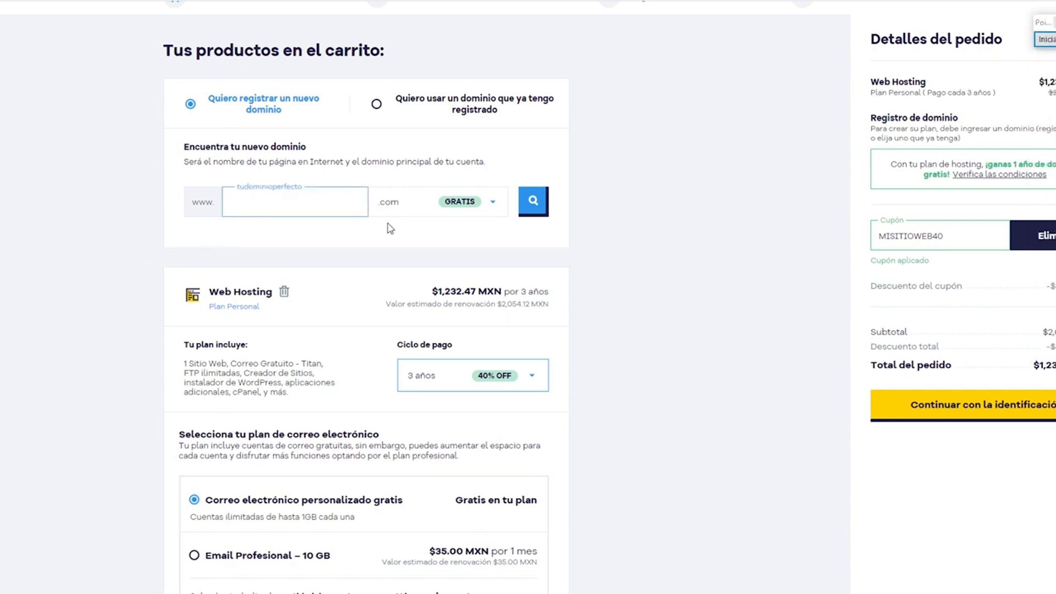
text(amed80)
click(533, 203)
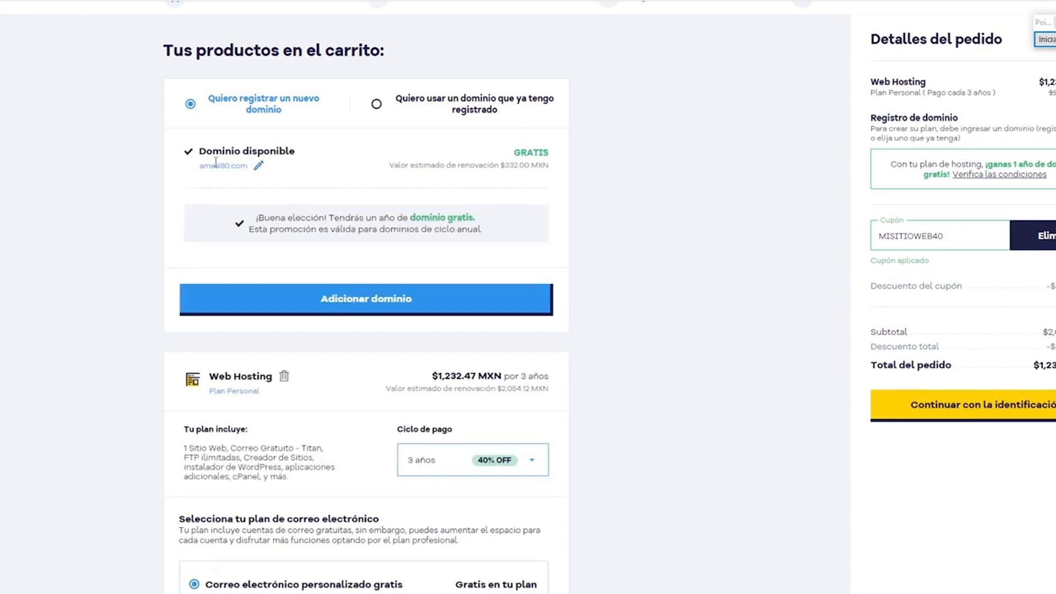
click(360, 307)
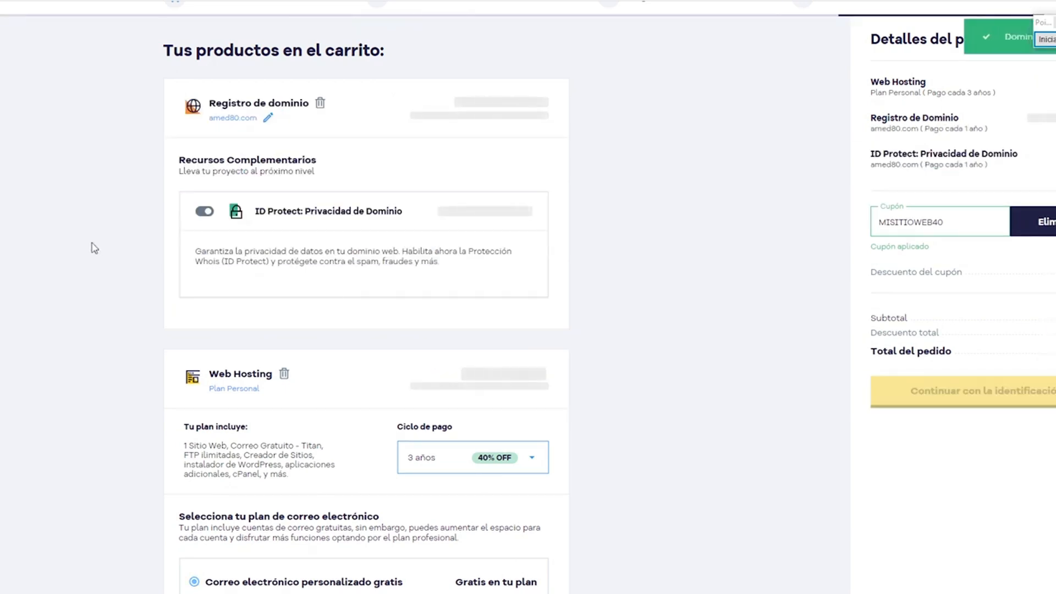
Step: Mark the domain's complementary resources heading and the ID Protect toggle with red arrows, and end the annotation
click(1045, 39)
drag(17, 124, 165, 160)
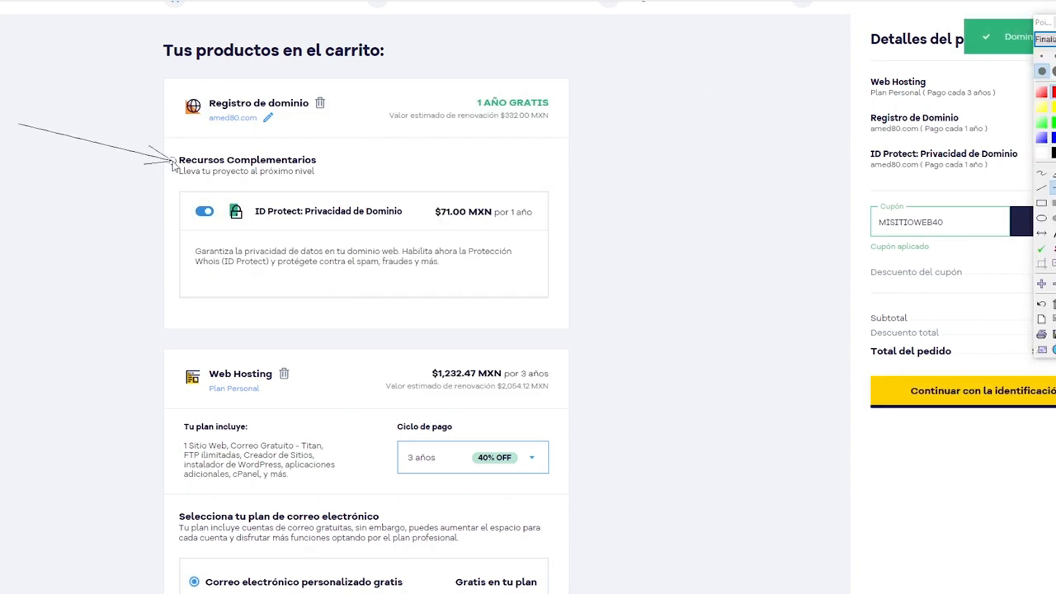
mouse_move(38, 311)
mouse_down()
mouse_move(200, 234)
mouse_move(193, 218)
mouse_up()
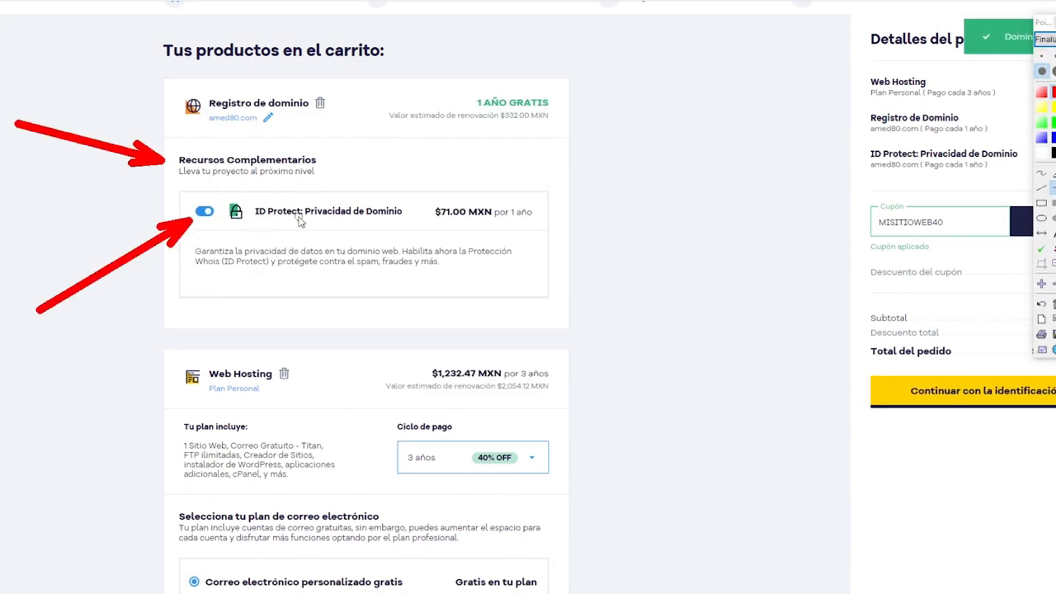
click(1039, 41)
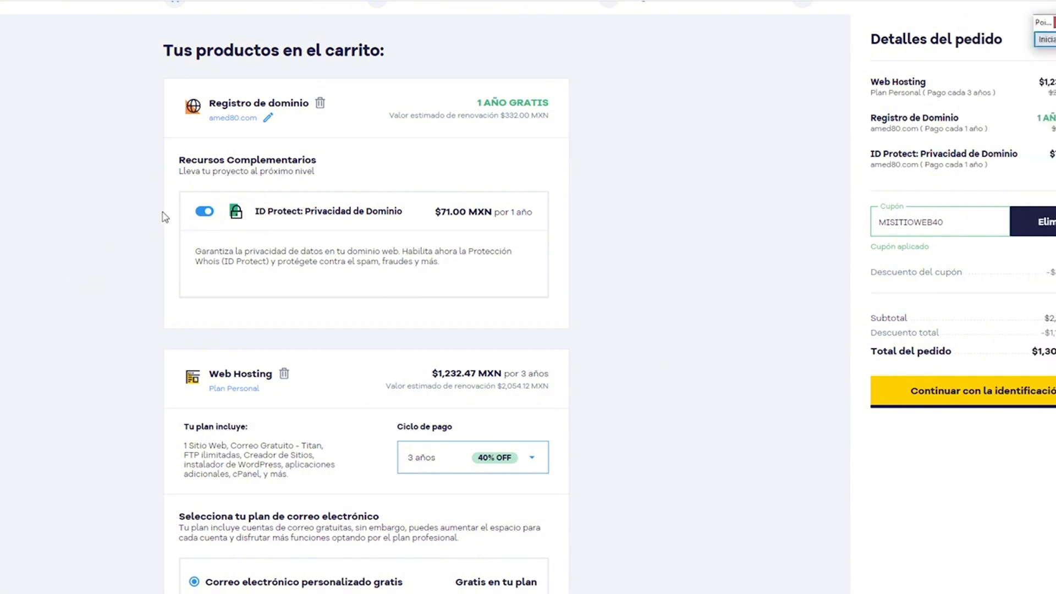
Step: Review the hosting, email and CodeGuard options in the cart, and point out the coupon and order total with arrows
scroll(147, 215, down, 5)
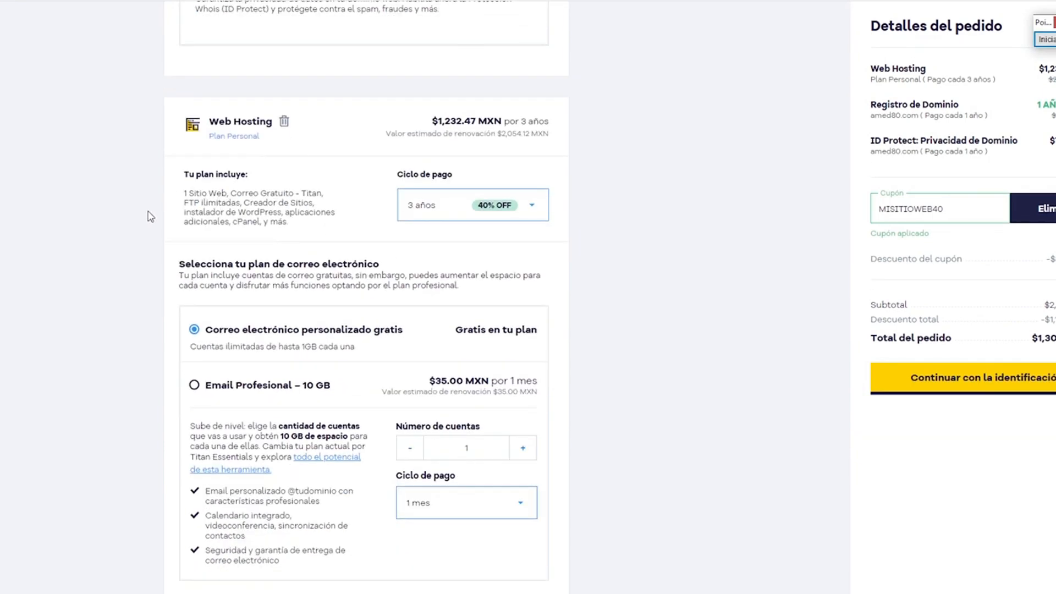
scroll(142, 248, down, 10)
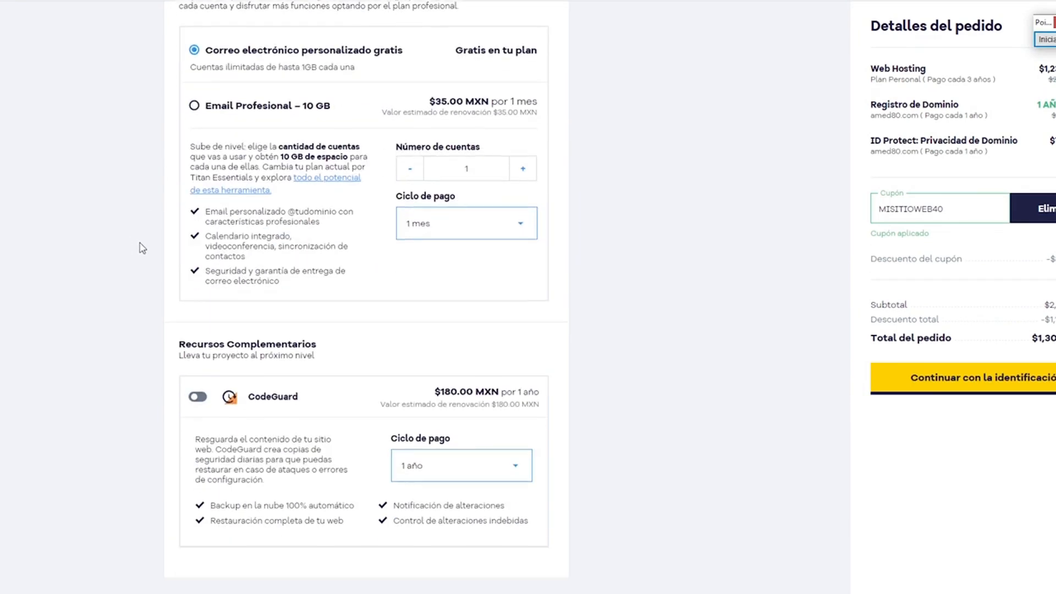
scroll(142, 248, up, 10)
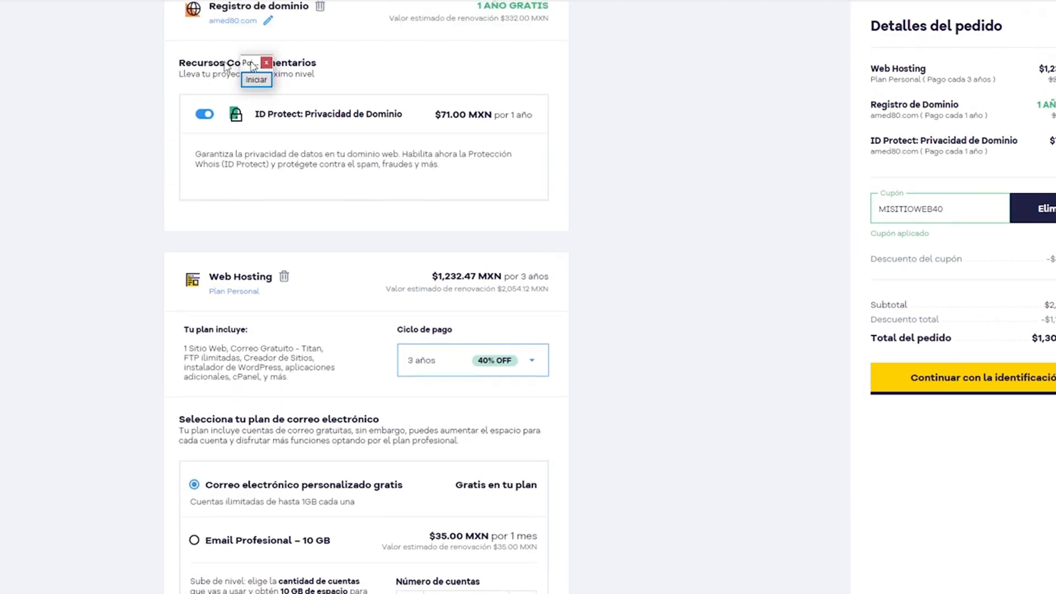
click(228, 82)
drag(706, 90, 863, 207)
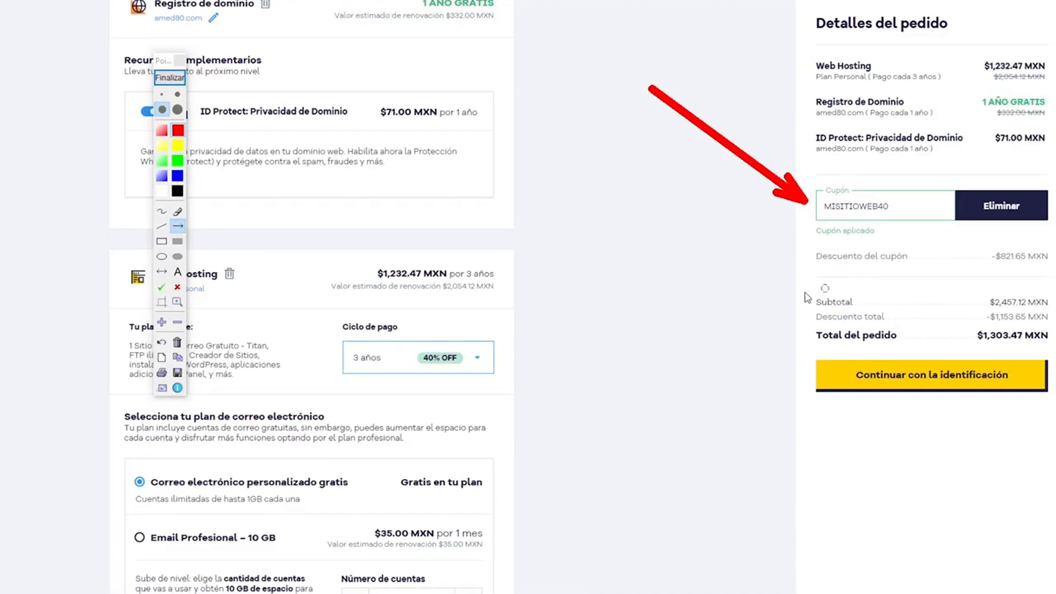
drag(633, 285, 809, 334)
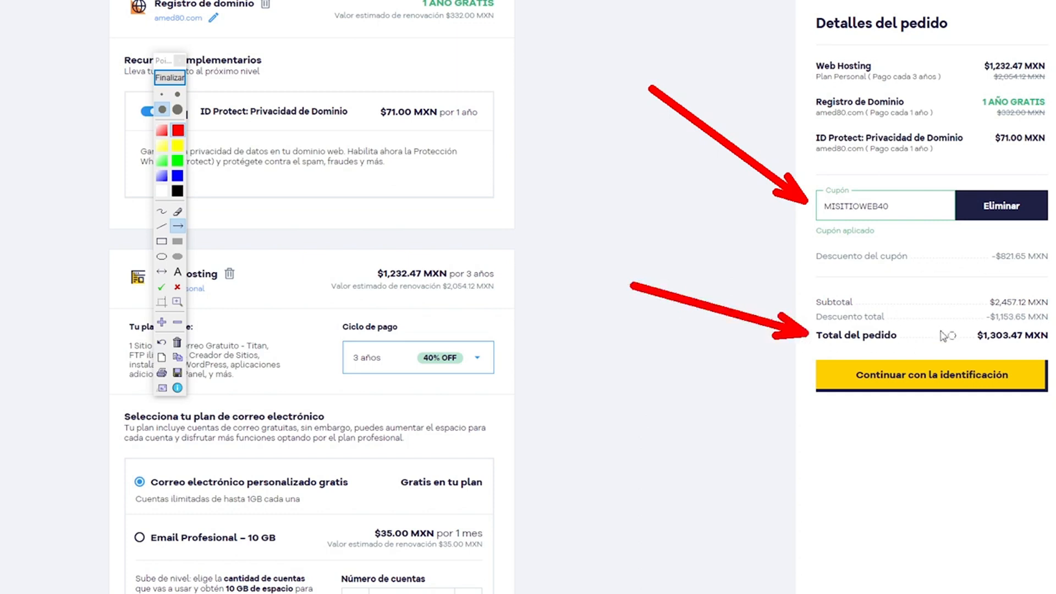
click(169, 78)
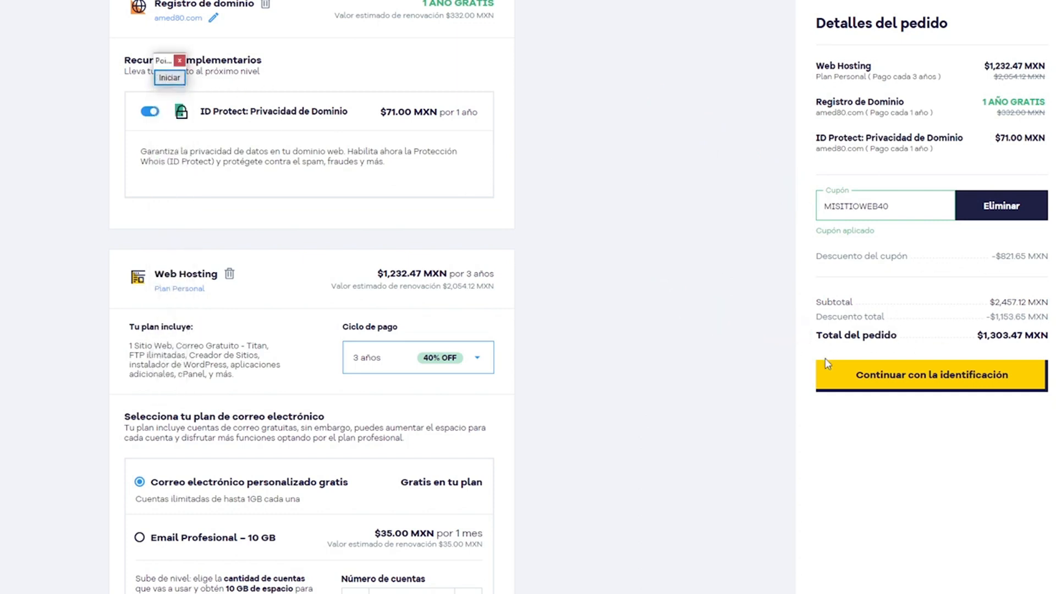
Step: Continue to the identification stage, and accept both the service terms and the HostGator emails
click(963, 386)
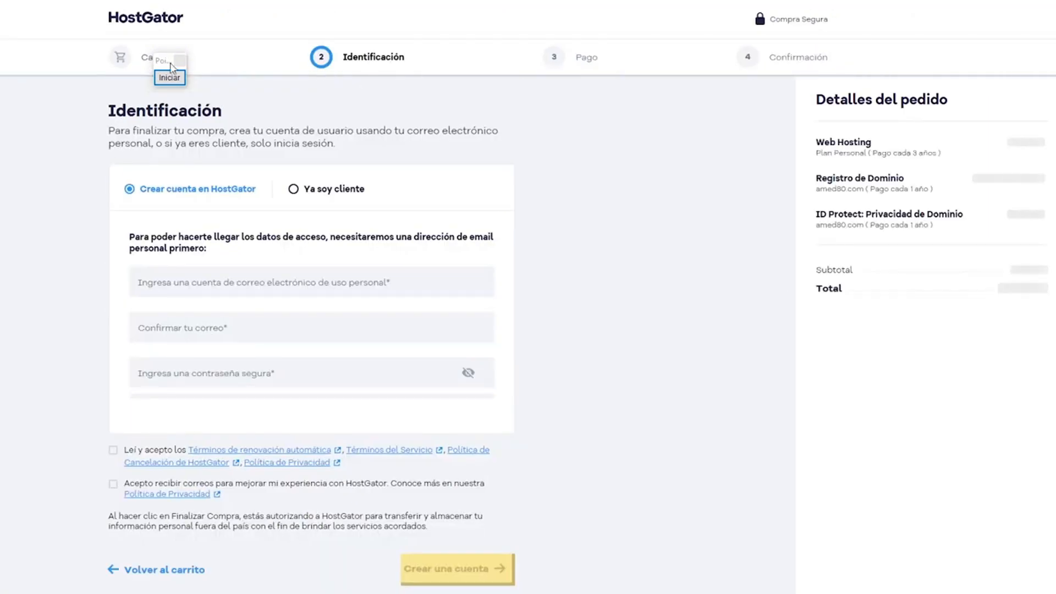
drag(172, 65, 953, 106)
scroll(768, 172, down, 2)
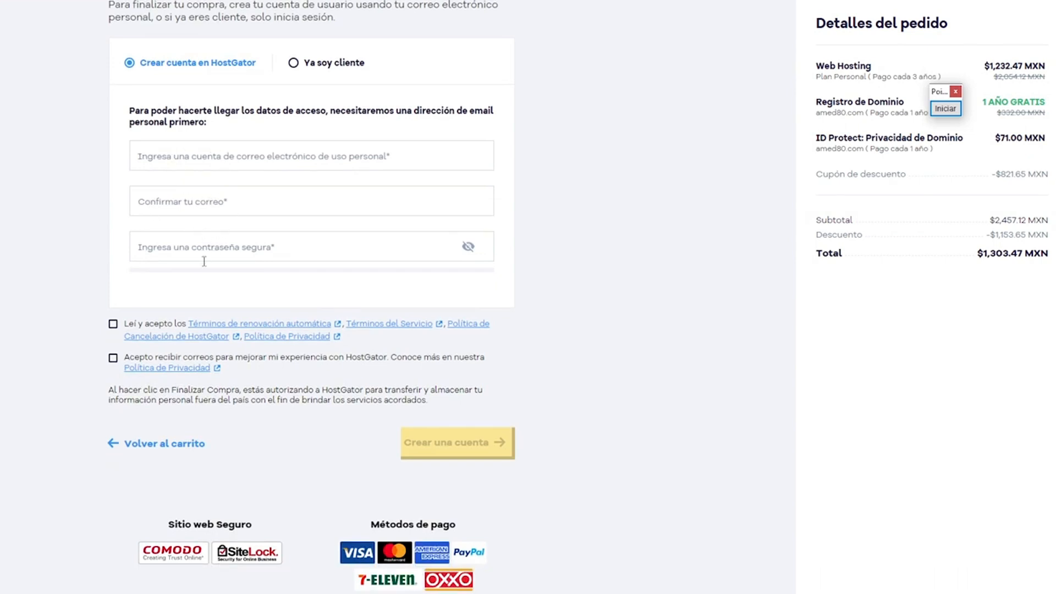
click(112, 324)
click(112, 358)
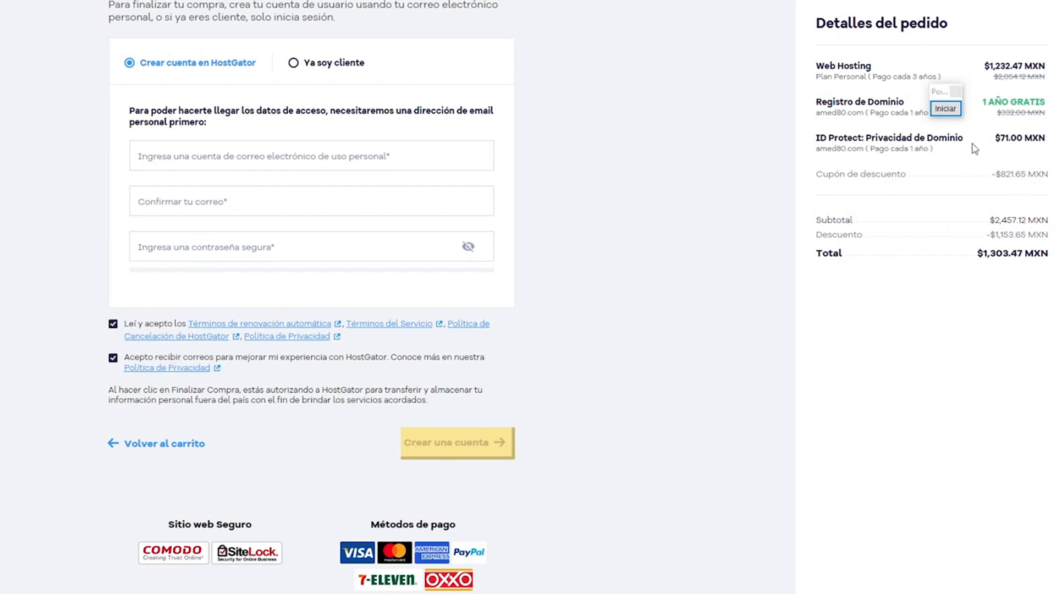
Step: Point arrows at the account creation button and, on the payment page, at Finalizar compra, and clear the annotations
click(945, 110)
drag(682, 279, 524, 435)
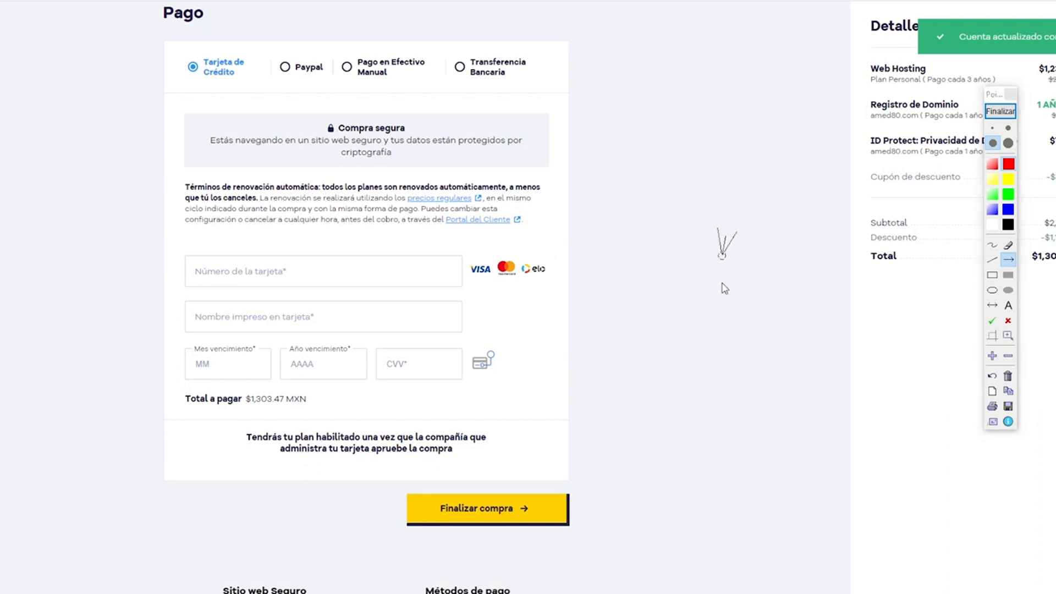
drag(726, 234, 562, 477)
drag(257, 499, 401, 502)
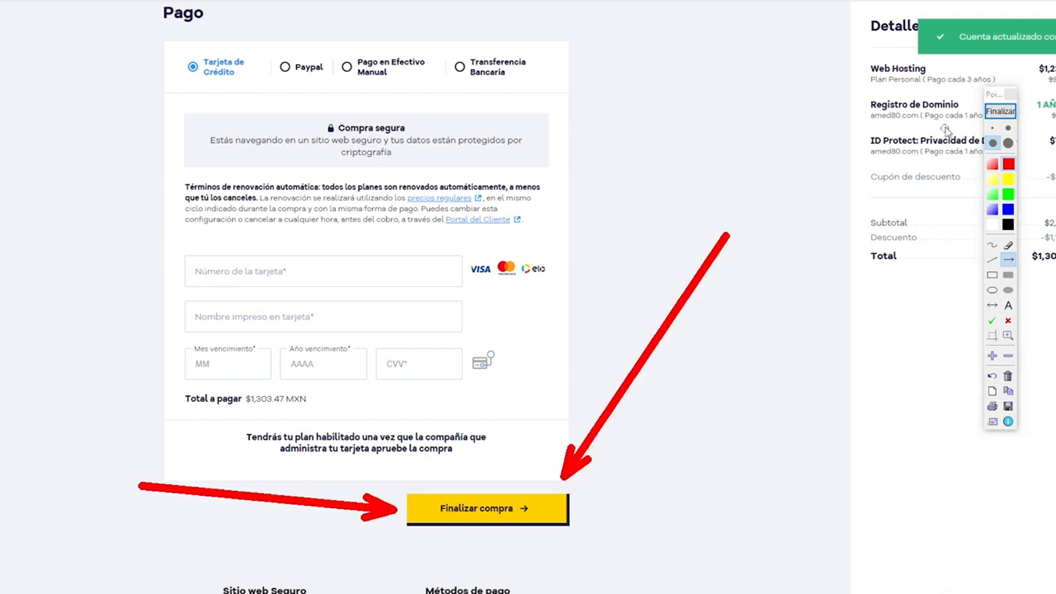
click(1000, 111)
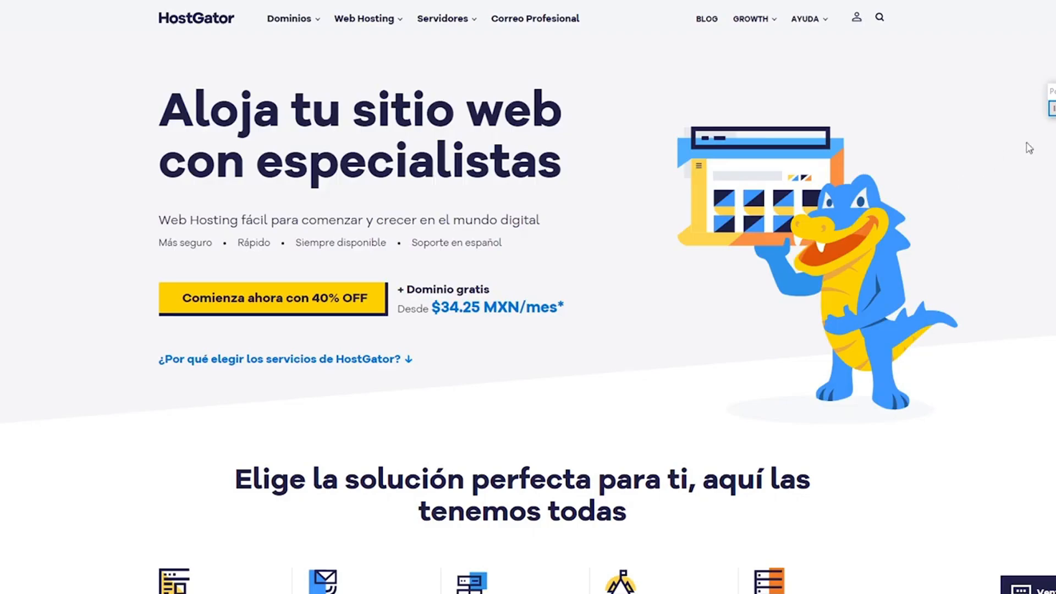
Step: Mark the customer account icon on the HostGator home page with two arrows, and clear them
click(1053, 109)
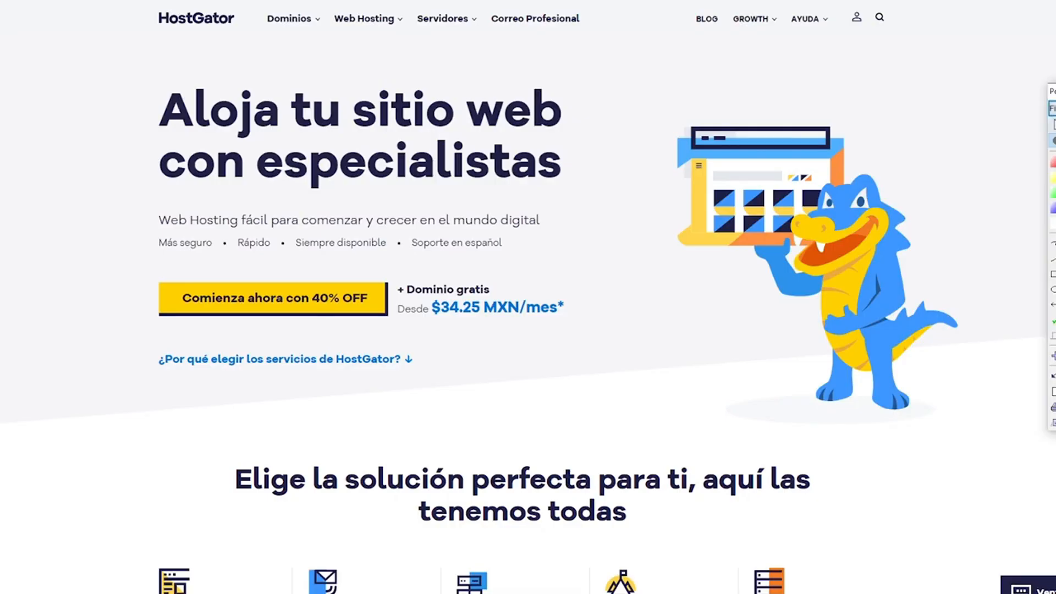
drag(780, 339, 851, 30)
drag(953, 223, 868, 31)
click(1053, 108)
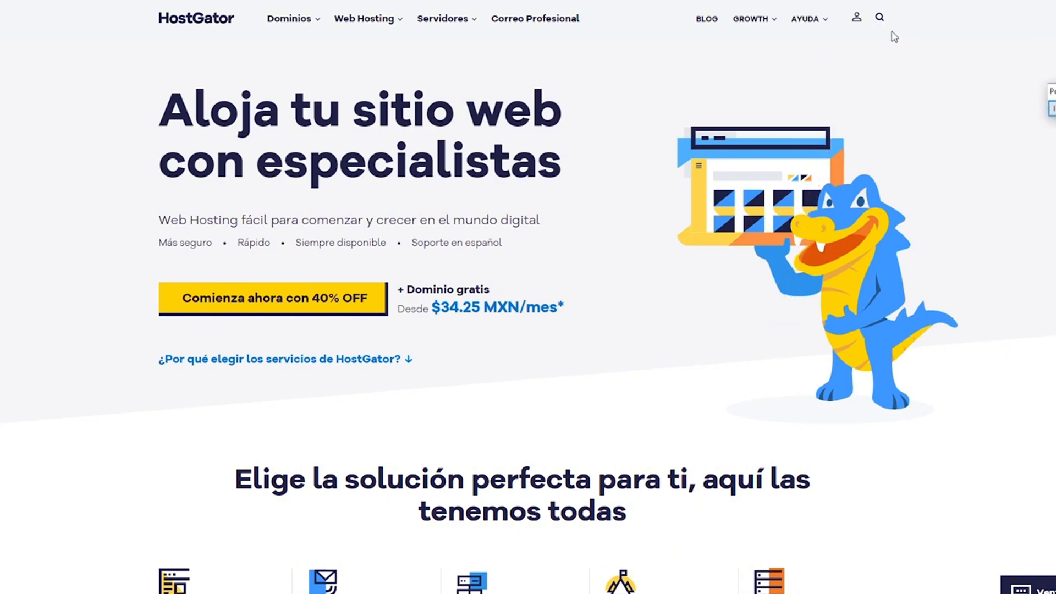
Step: Open the login page of the Portal del Cliente from the HostGator home page
mouse_move(856, 19)
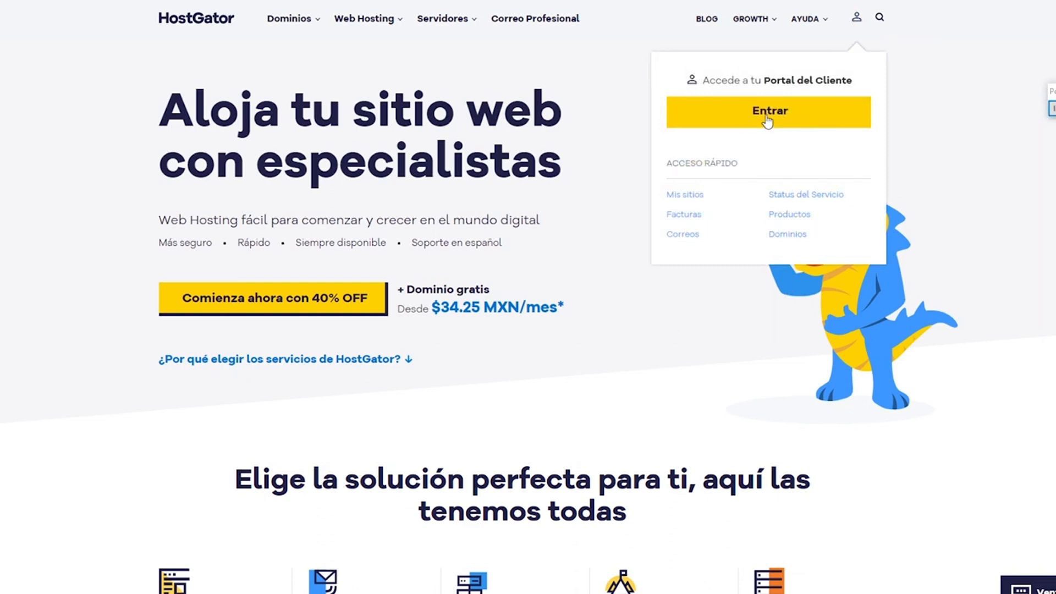
click(789, 117)
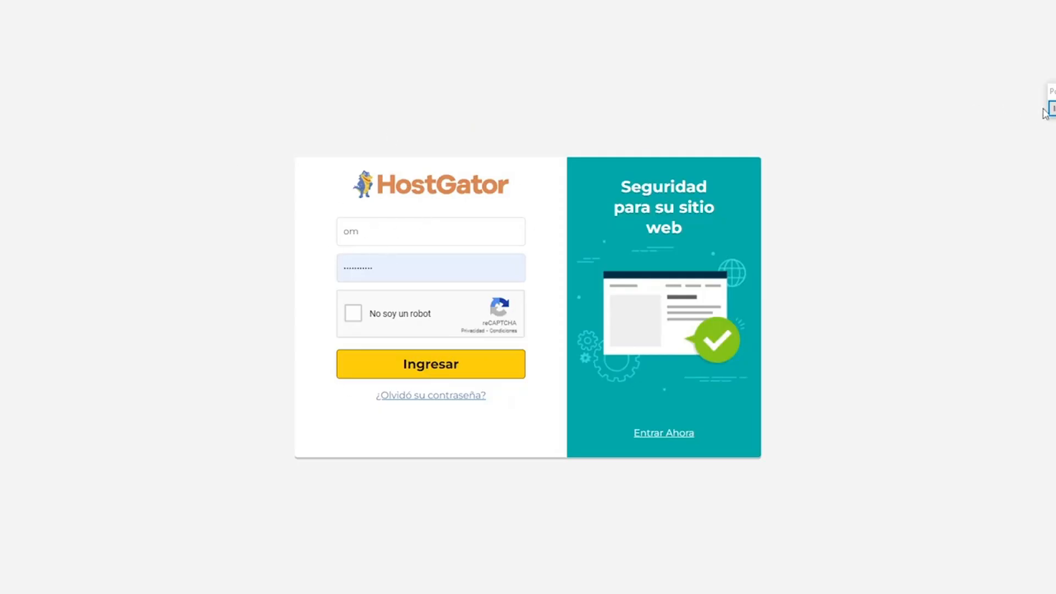
Step: Point arrows at the login form's user field, password field and Ingresar button, and clear the annotations
click(1051, 108)
drag(167, 182, 322, 220)
drag(63, 248, 334, 265)
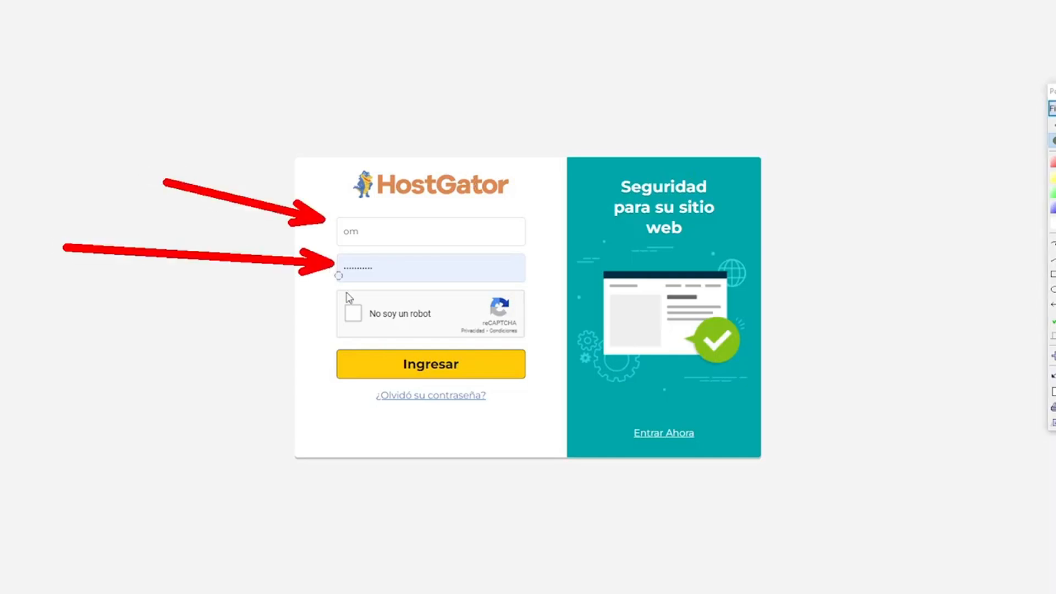
drag(56, 377, 335, 377)
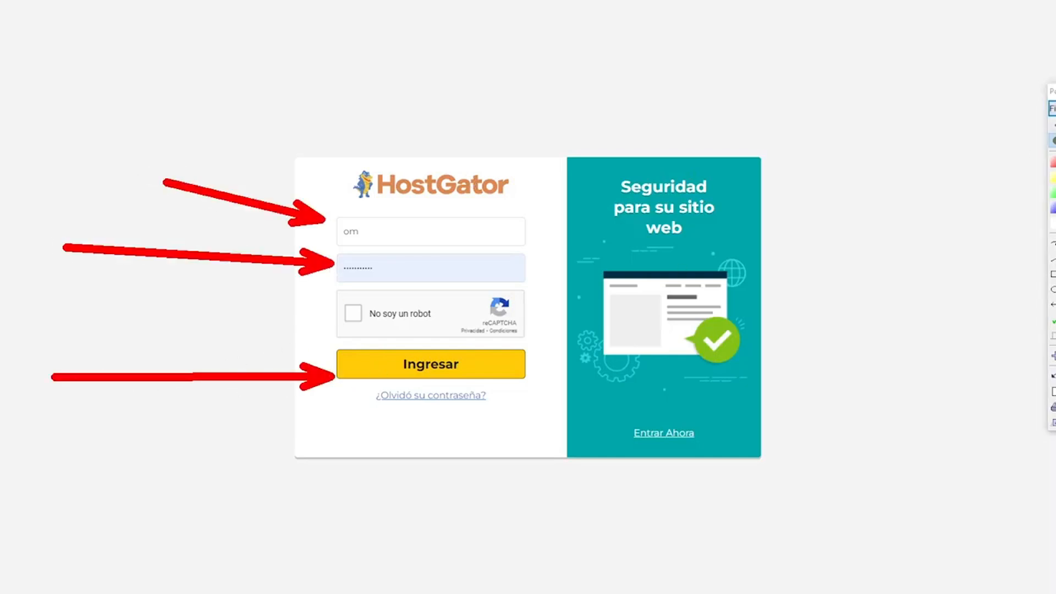
click(1053, 108)
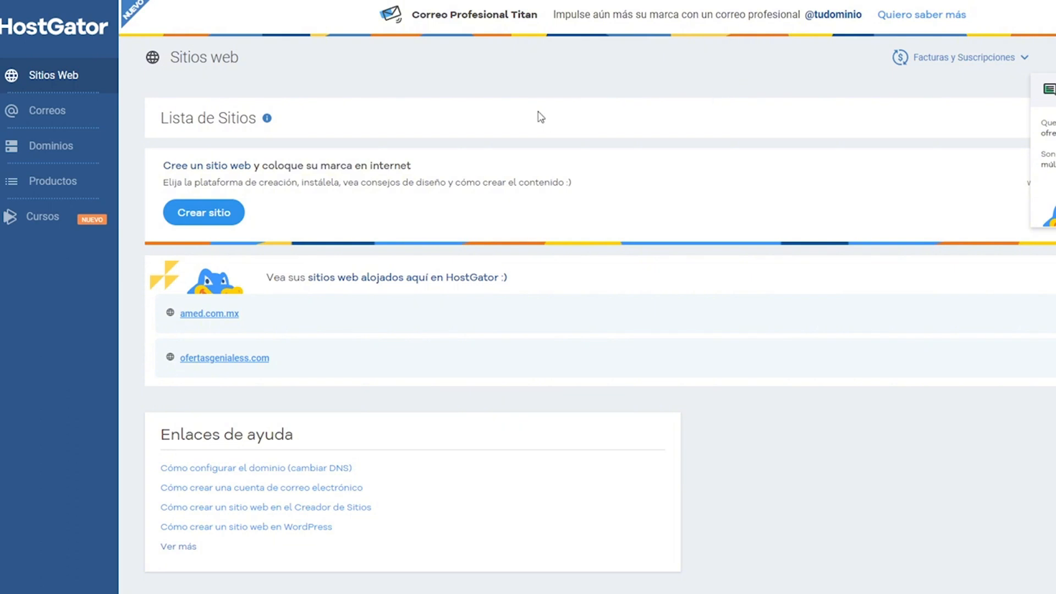
Step: Point out the Productos section of the client portal with an arrow, clear it, and open the product list
mouse_move(438, 40)
mouse_down()
mouse_move(341, 105)
mouse_move(95, 180)
mouse_up()
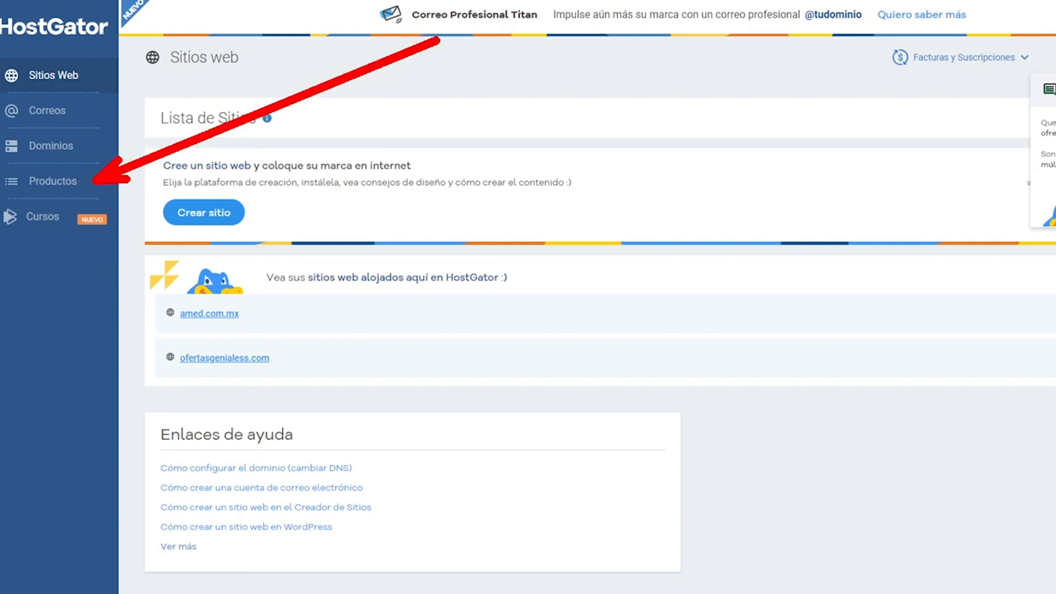
key(Escape)
click(40, 182)
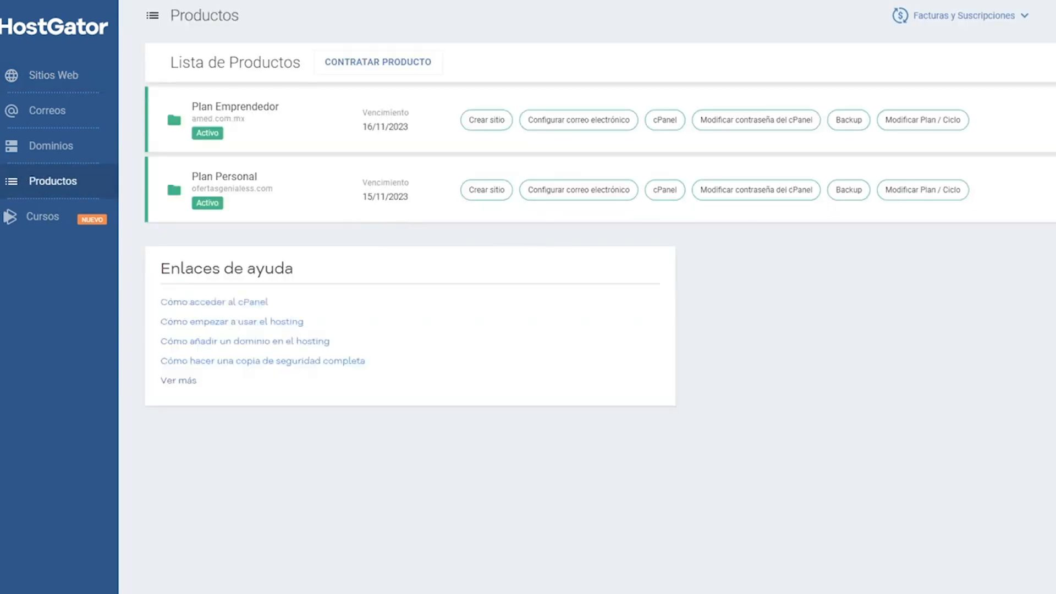
Step: Point arrows at the cPanel access of Plan Personal, clear them, and open that plan's cPanel
drag(667, 457, 655, 206)
drag(762, 405, 670, 208)
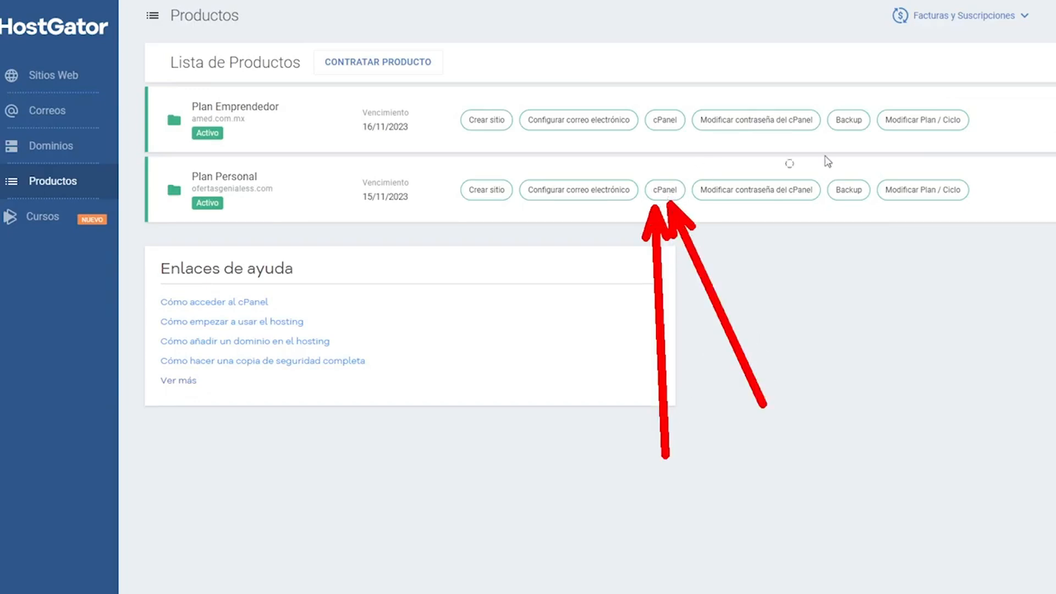
key(Escape)
click(677, 196)
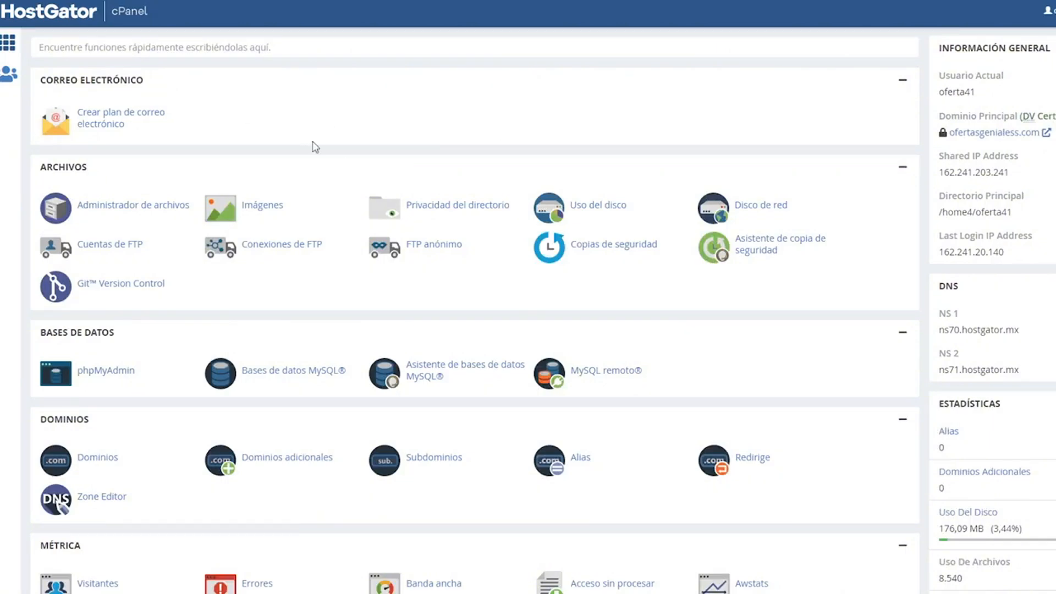
Step: Locate cPanel's Software section and mark it and WordPress Manager by Softaculous with red arrows
scroll(316, 150, down, 10)
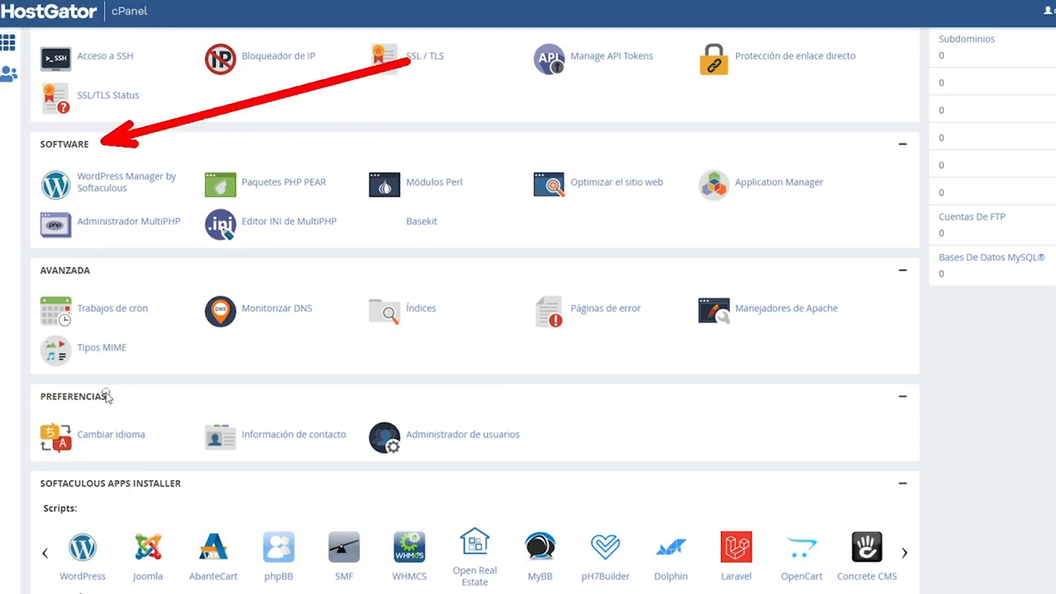
drag(106, 391, 99, 204)
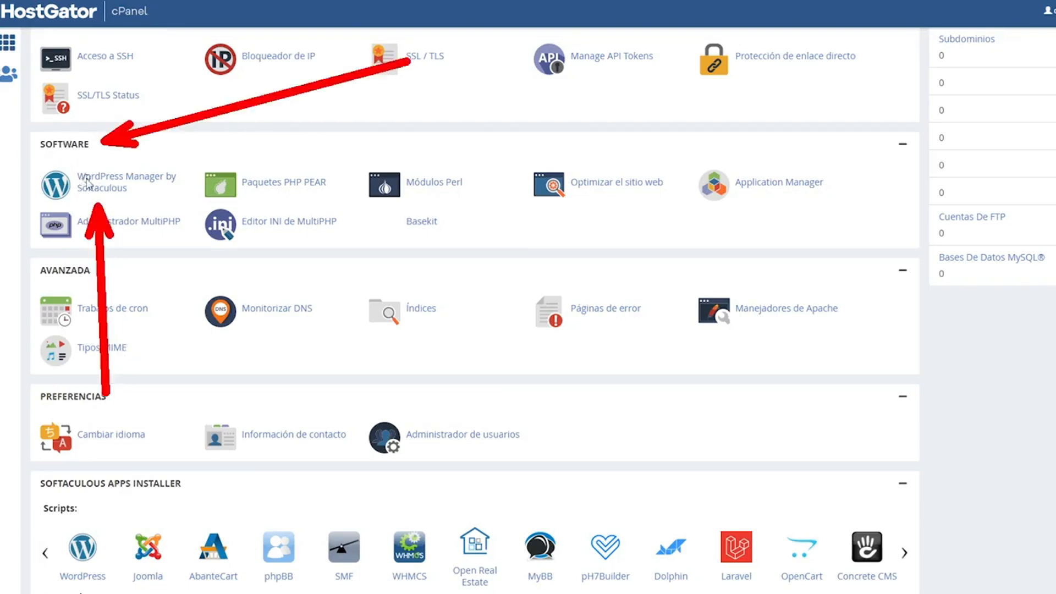
Step: Open WordPress Manager by Softaculous and start the installation of a new WordPress copy
click(115, 186)
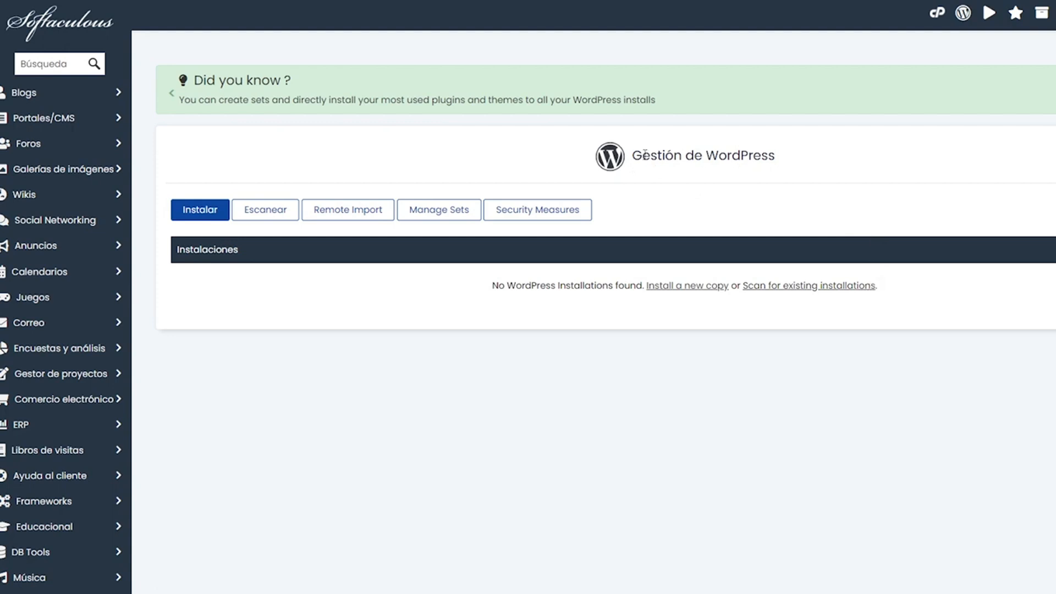
drag(646, 154, 801, 163)
click(890, 170)
click(703, 285)
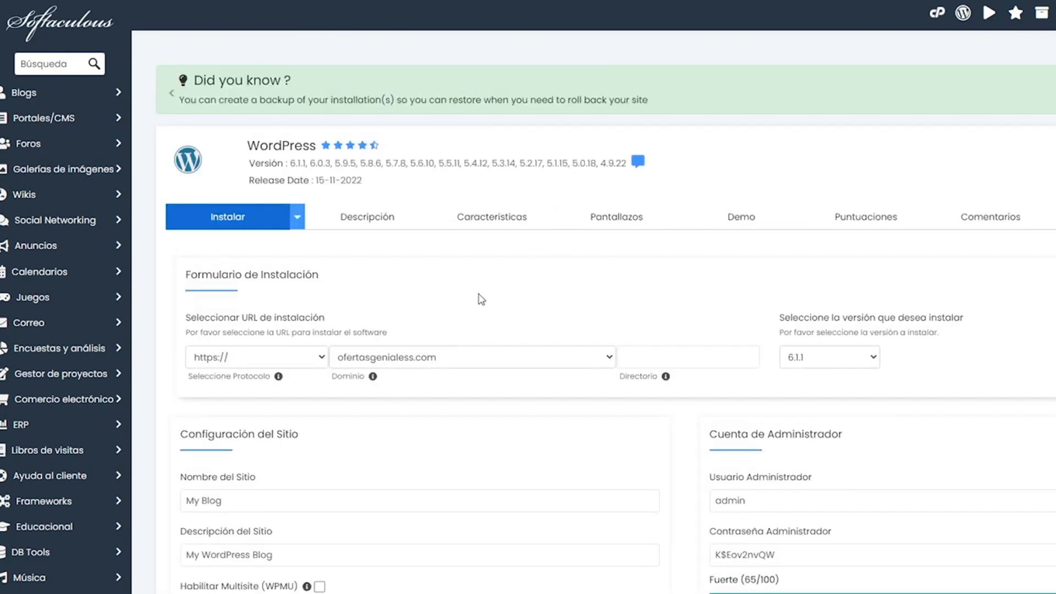
scroll(738, 238, down, 2)
scroll(292, 157, down, 1)
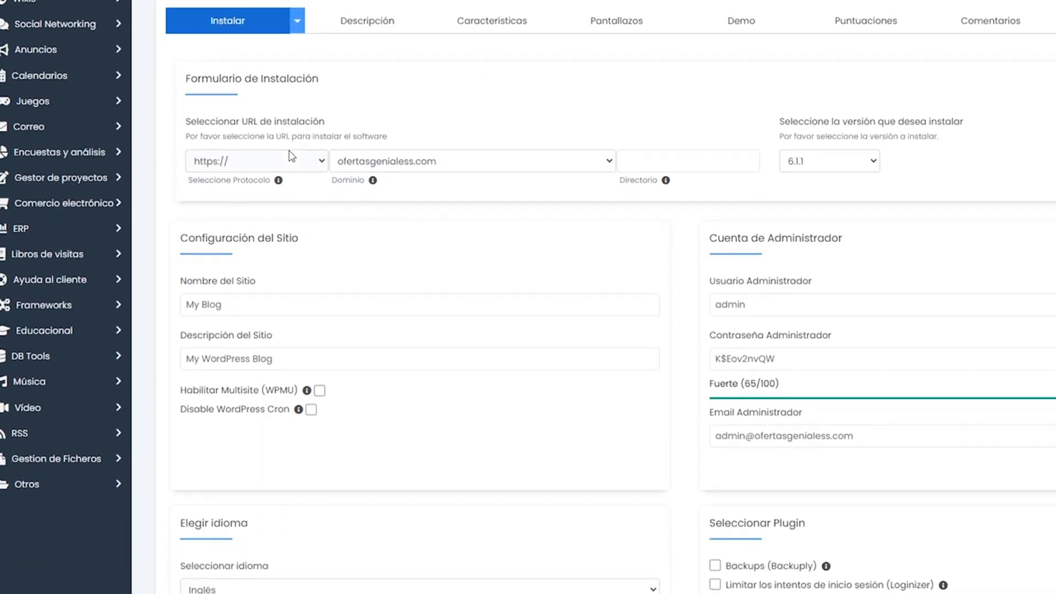
click(292, 156)
click(967, 37)
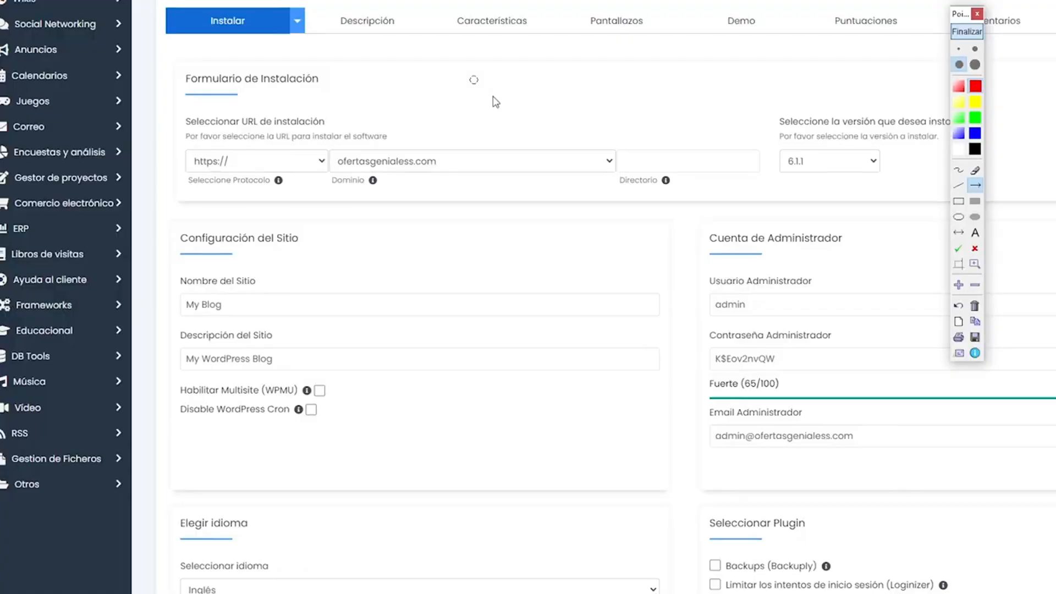
drag(499, 24, 329, 74)
click(967, 33)
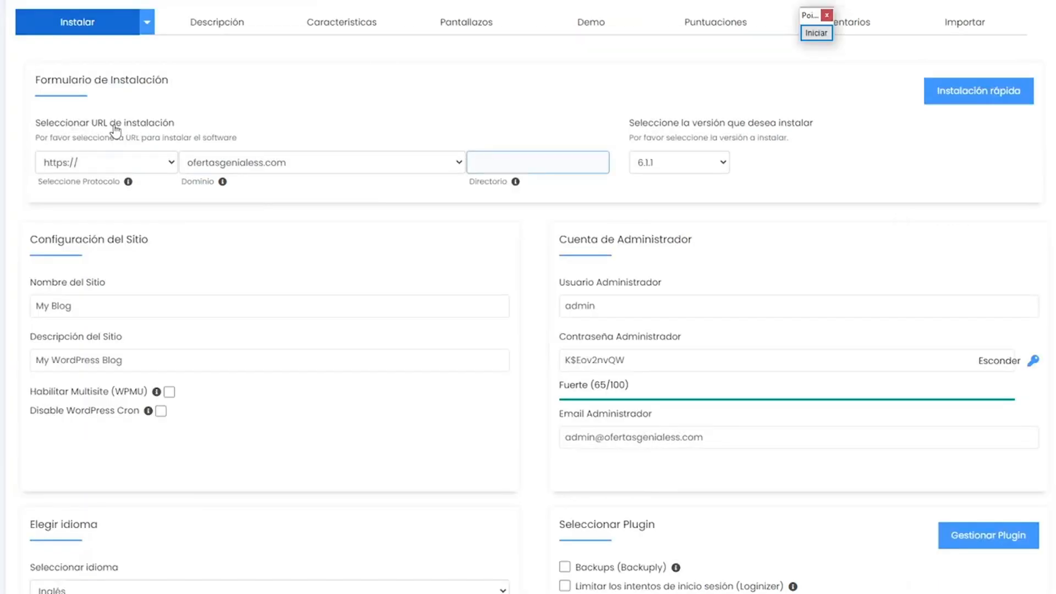
click(63, 164)
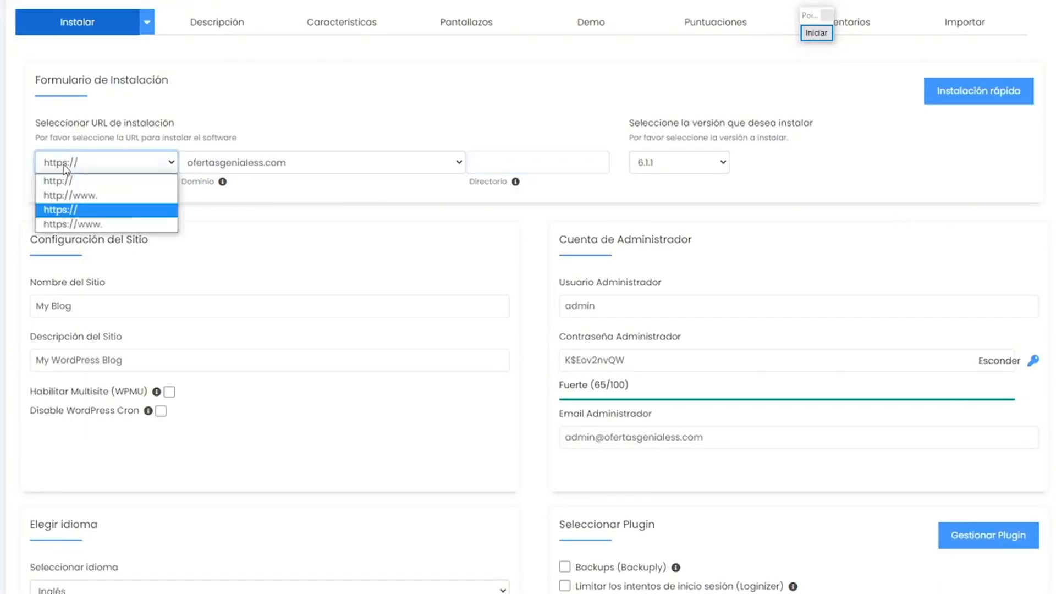
click(53, 211)
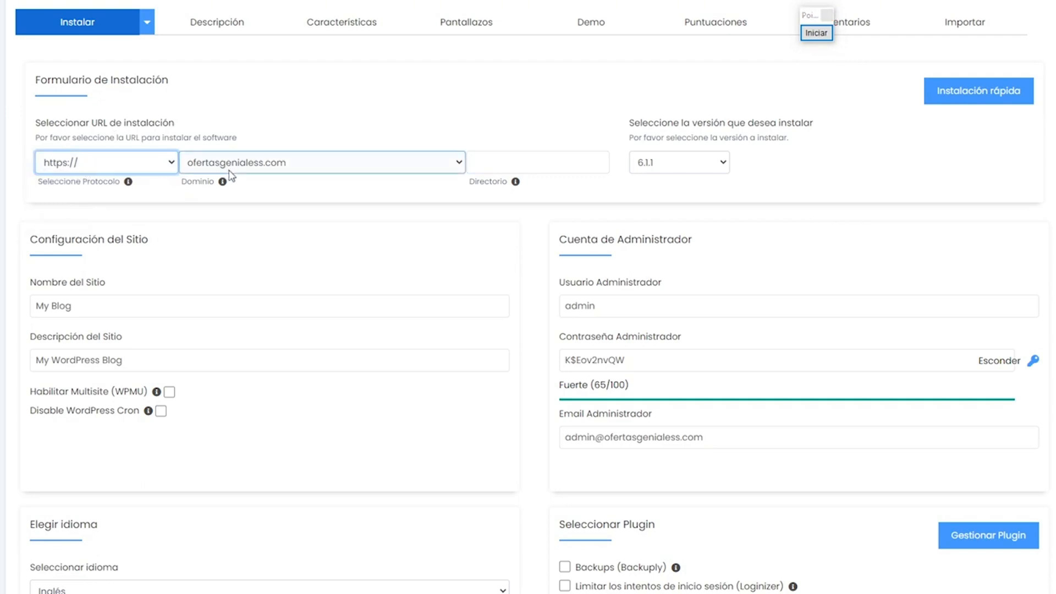
Step: Point arrows at the administrator user and password fields under Cuenta de Administrador, and clear them
scroll(230, 176, down, 1)
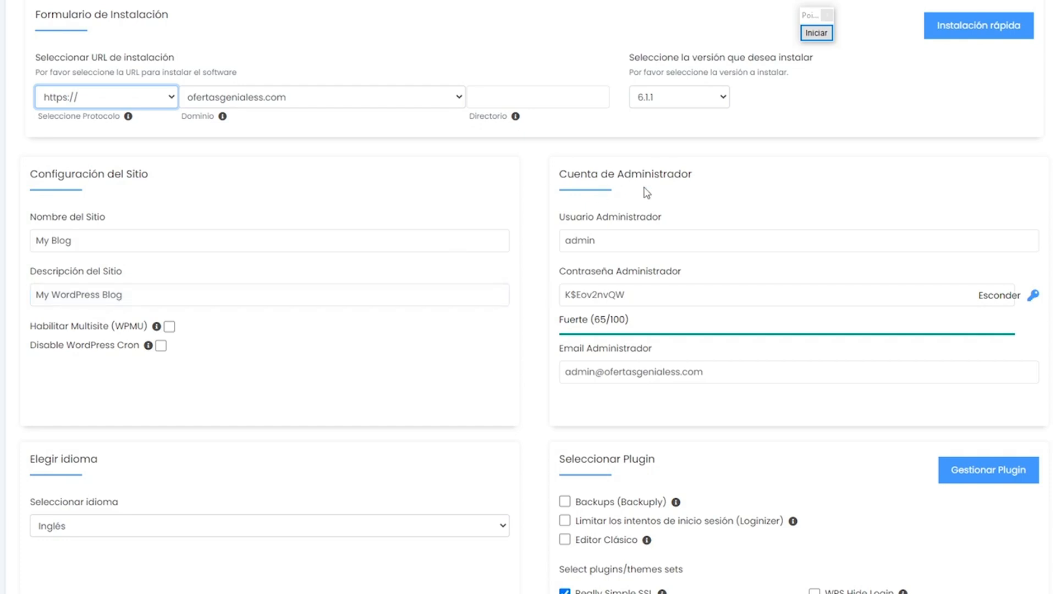
click(816, 33)
drag(353, 220, 555, 248)
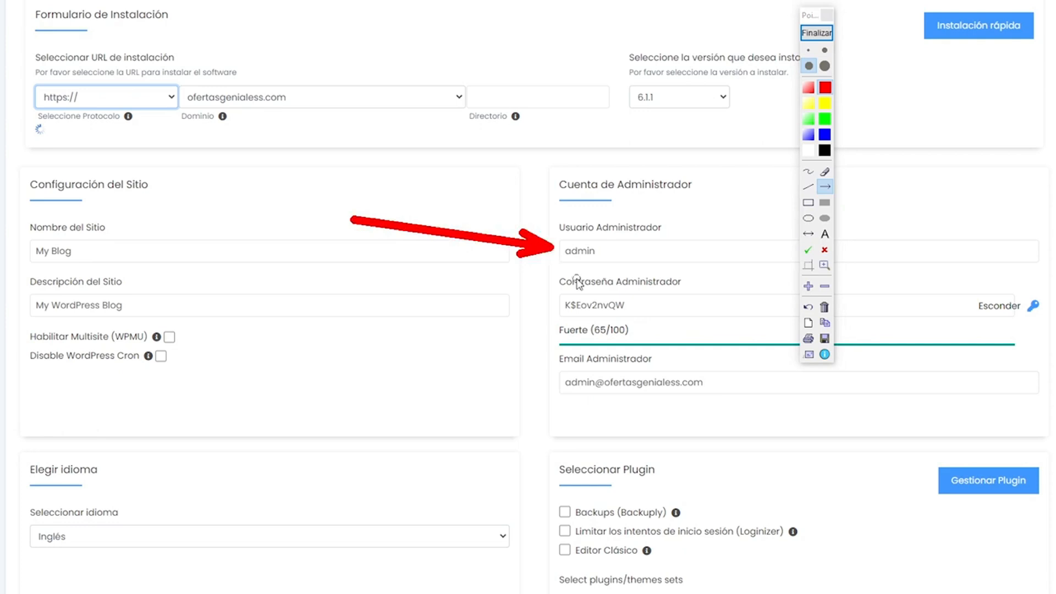
drag(284, 286, 549, 306)
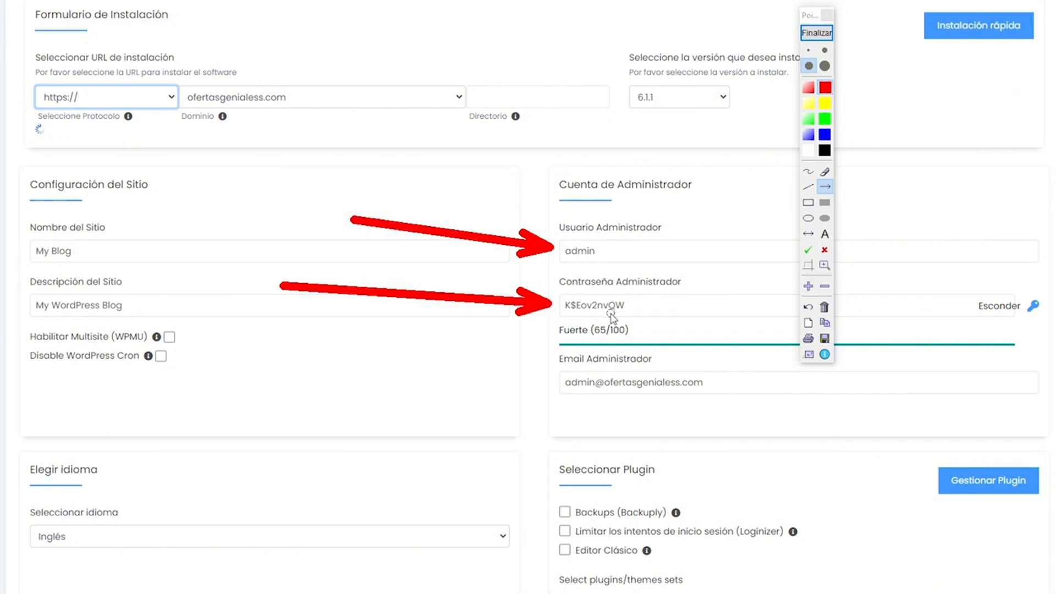
click(817, 33)
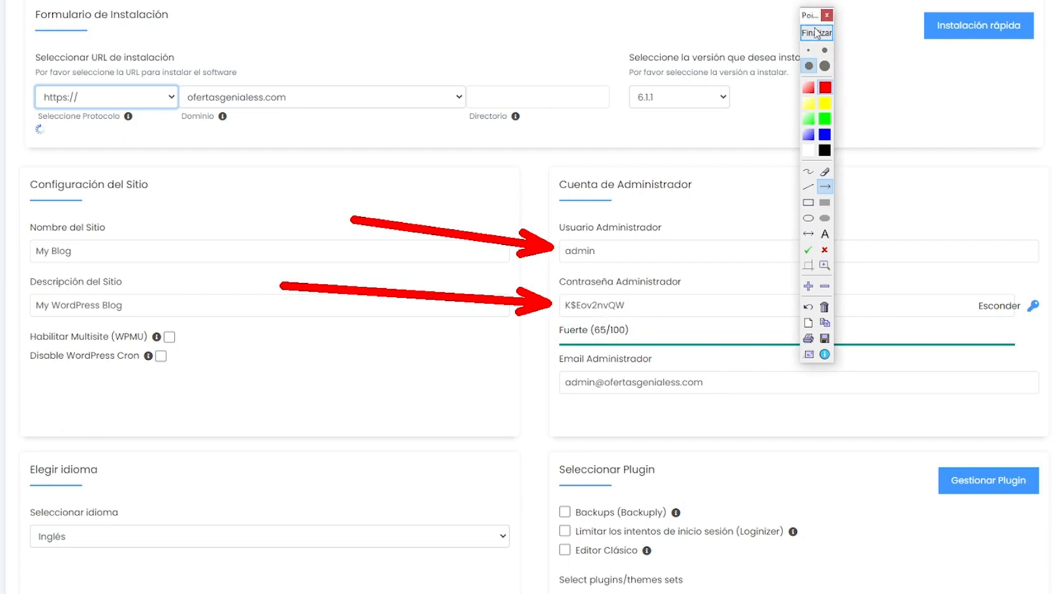
Step: Set the WordPress installation language to Español
scroll(670, 149, down, 7)
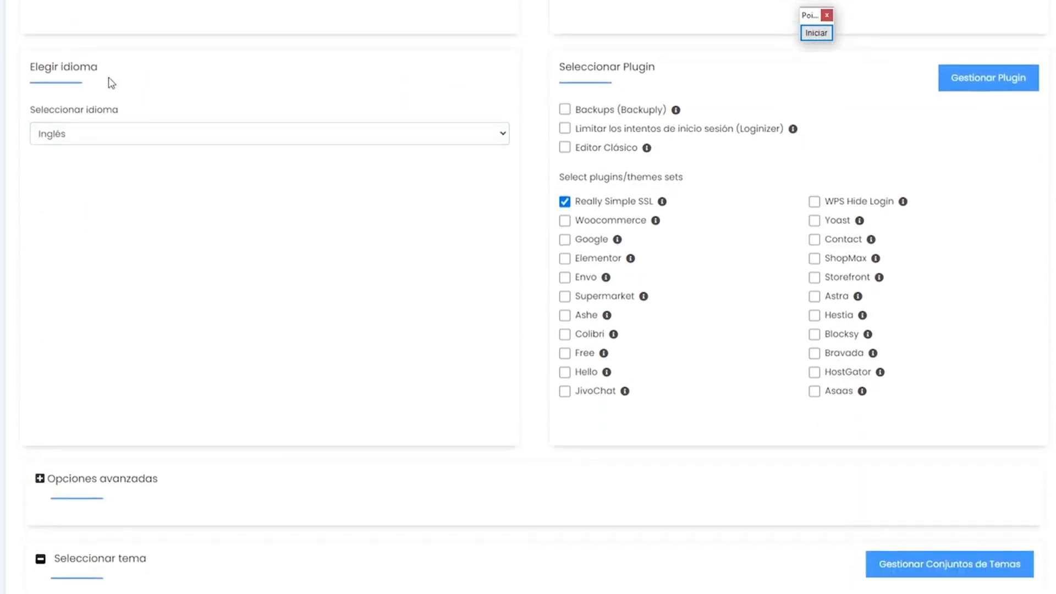
click(87, 133)
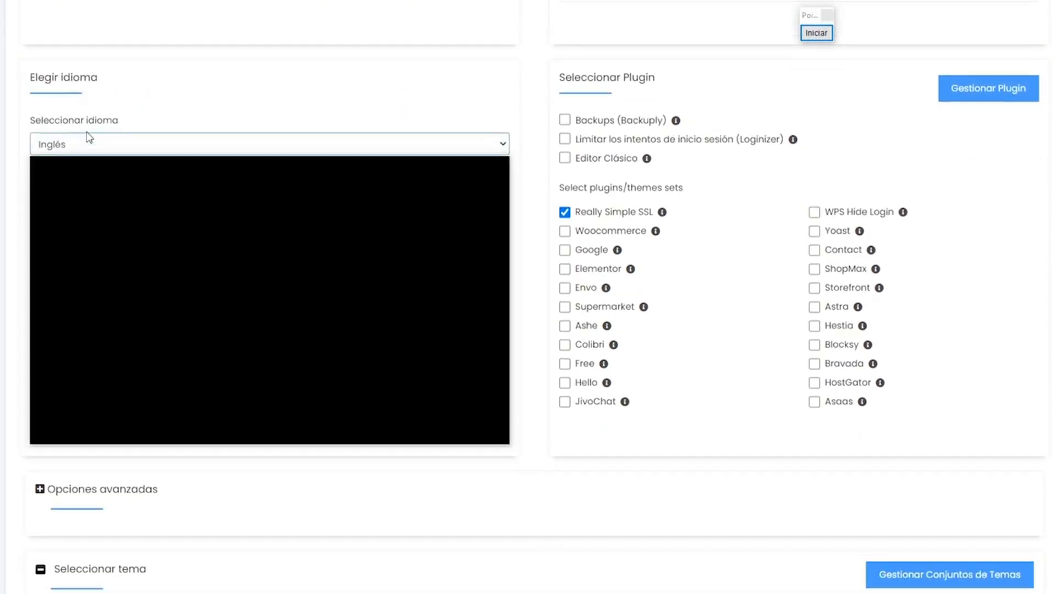
key(e)
key(e)
key(e)
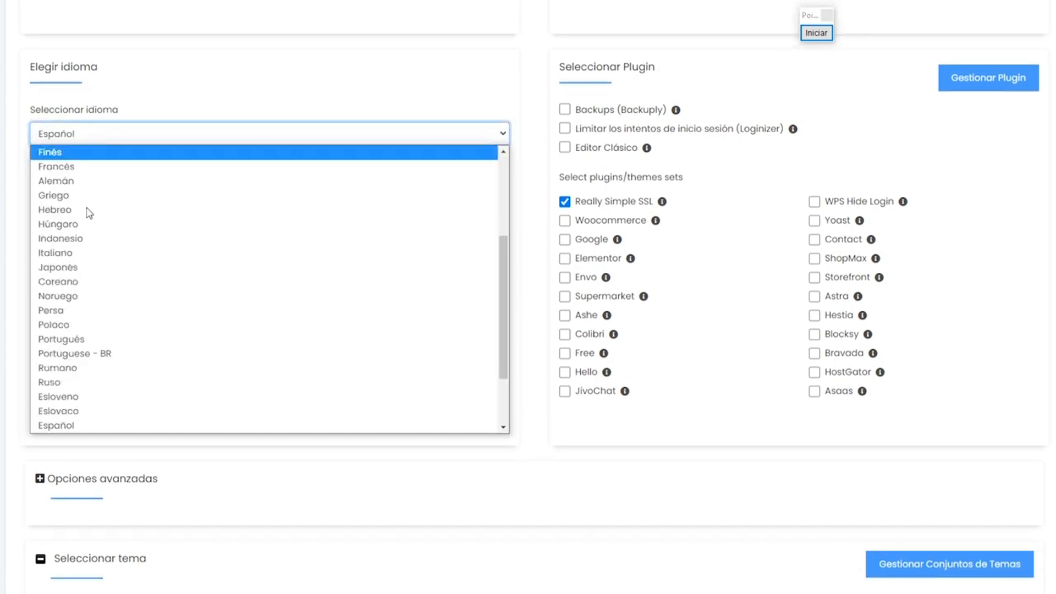
click(60, 424)
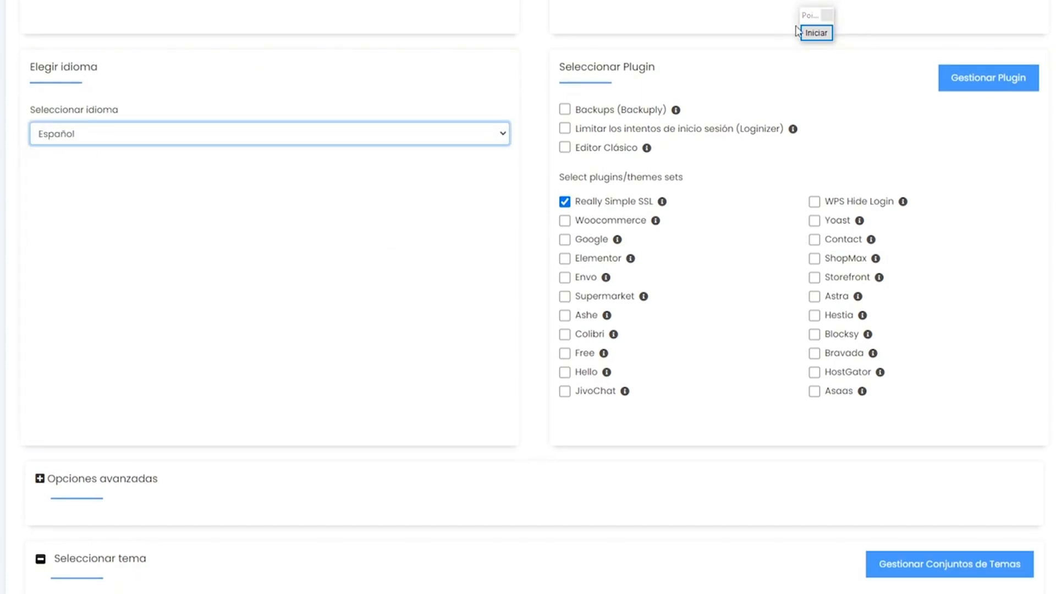
Step: Point out the Seleccionar Plugin section with red arrows and clear the annotations
click(816, 32)
drag(357, 16, 545, 67)
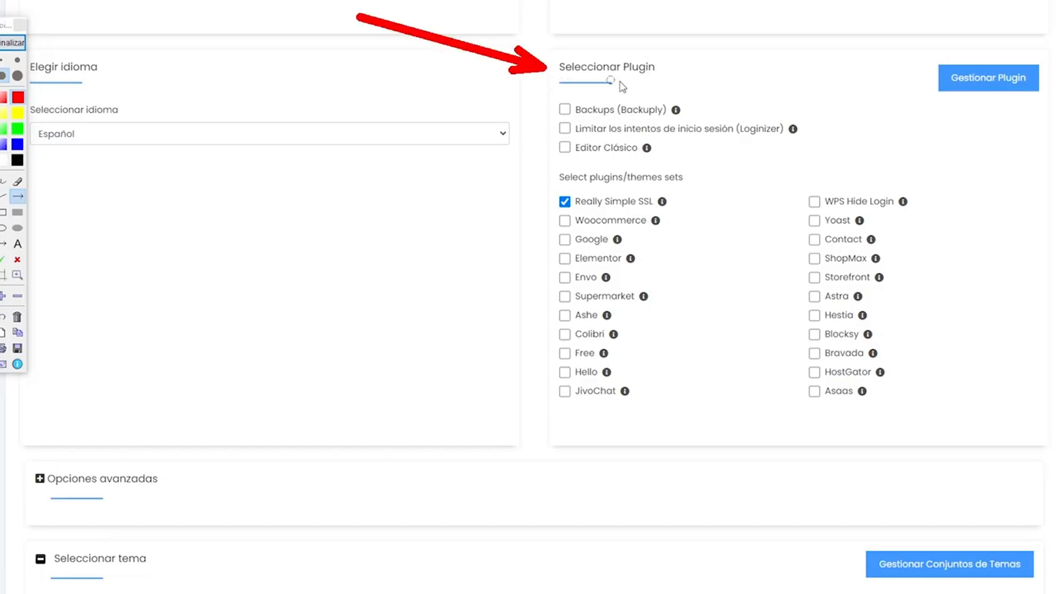
click(12, 42)
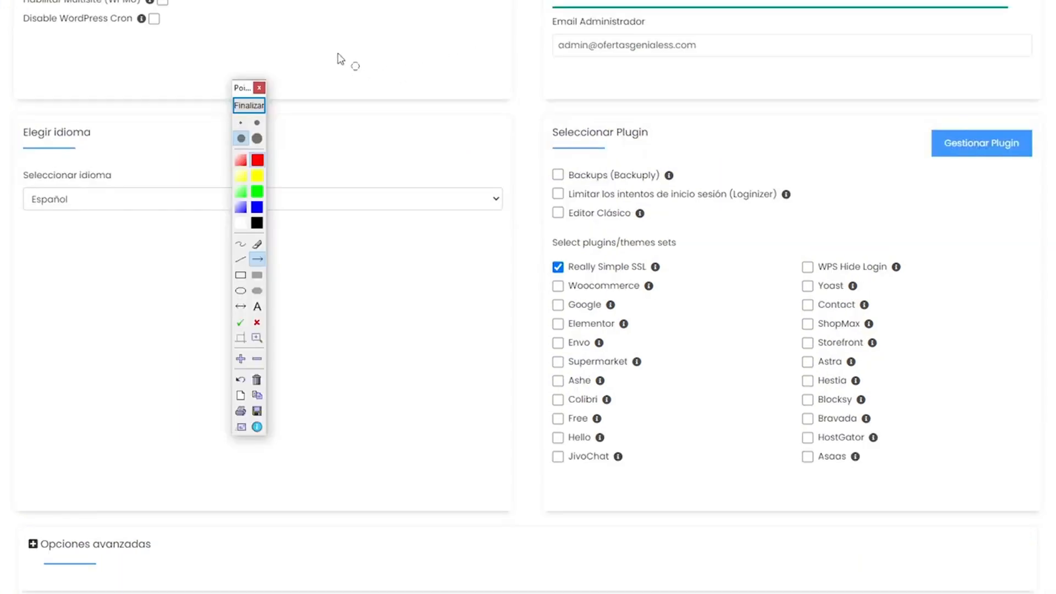
drag(318, 39, 549, 132)
click(248, 105)
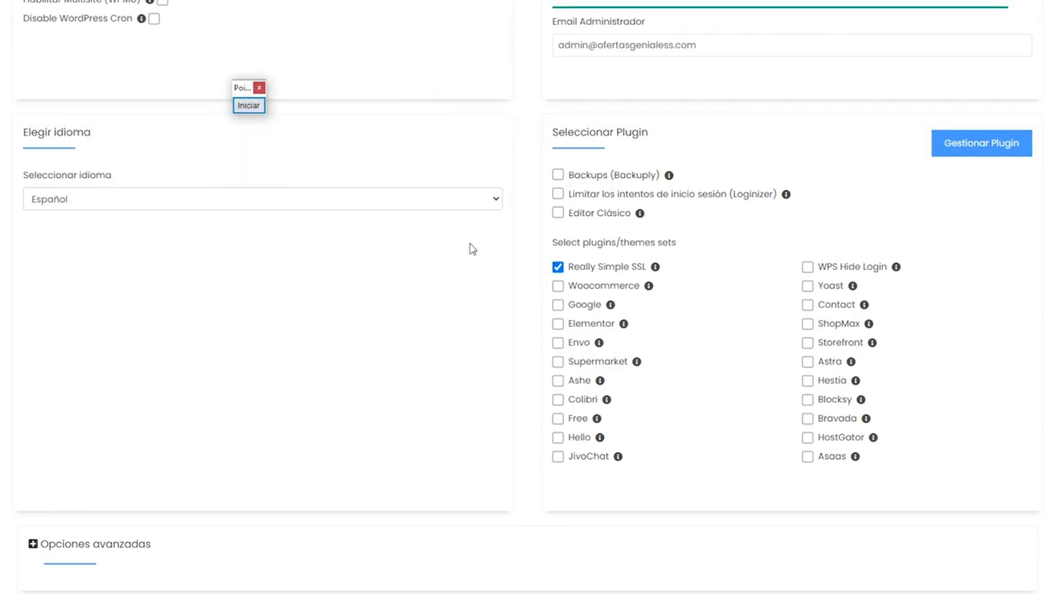
Step: Install WordPress with the form's settings and open the new site's Admin URL
scroll(470, 244, down, 10)
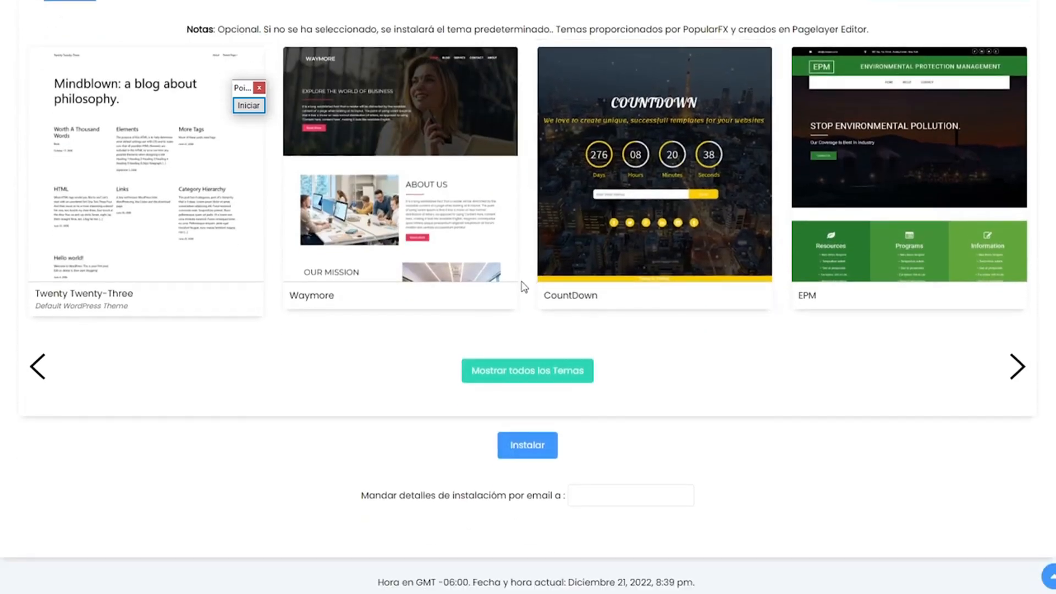
click(533, 447)
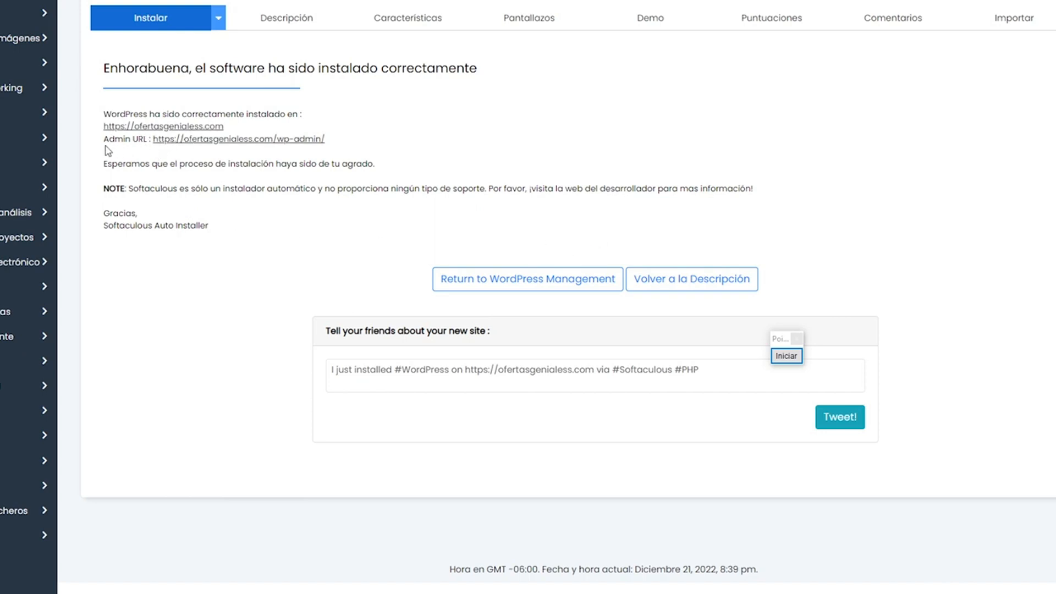
drag(106, 144, 149, 142)
click(476, 132)
click(301, 141)
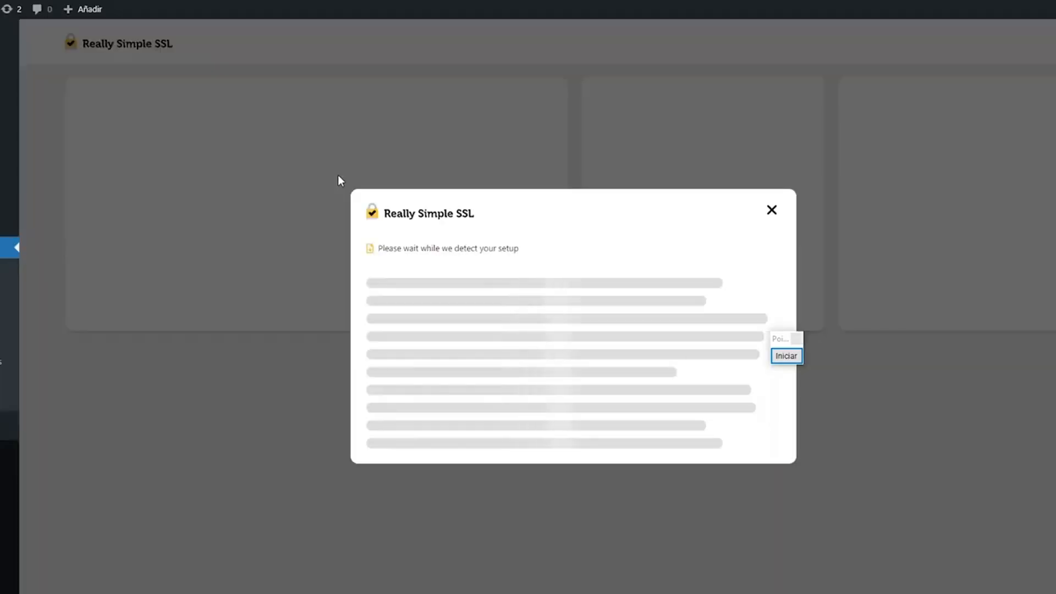
Step: Activate SSL in the Really Simple SSL dialog and continue to the plugin's dashboard
drag(784, 339, 1013, 182)
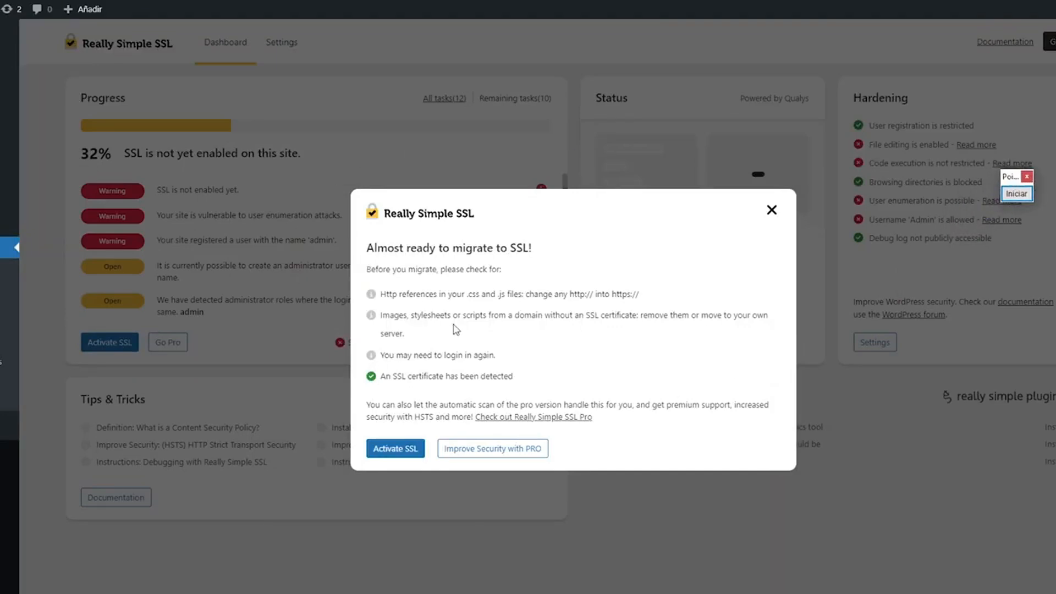
click(394, 450)
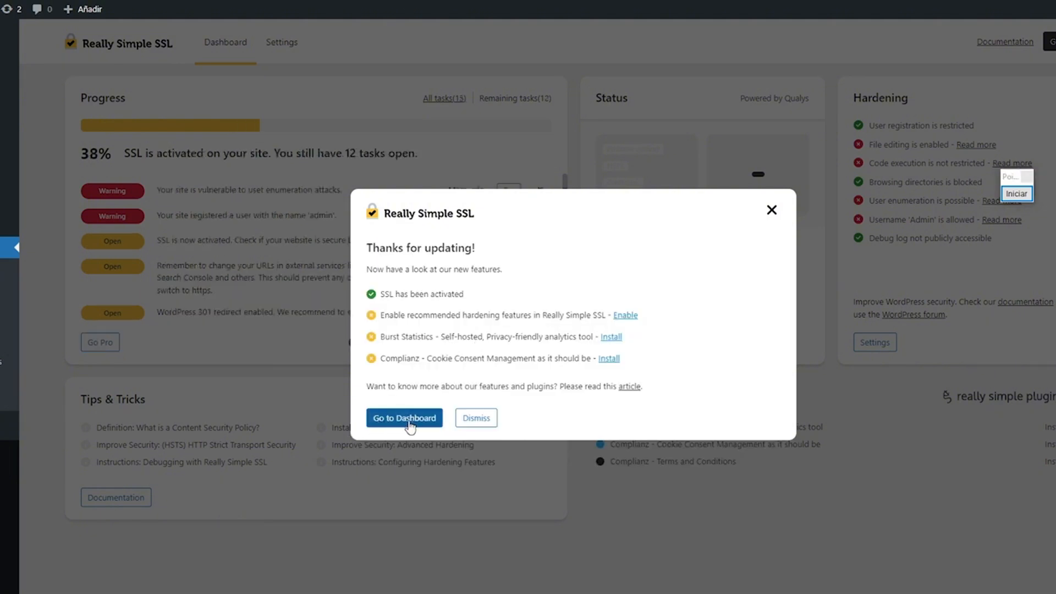
click(410, 424)
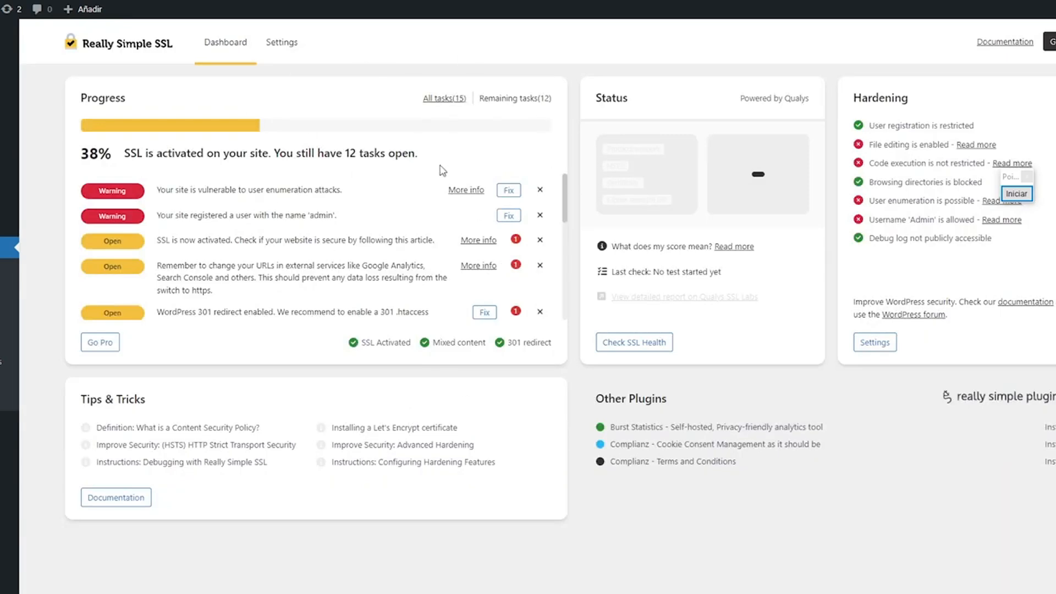
Step: Point an arrow at the Escritorio menu entry, clear it, and go through Escritorio to the Temas page
click(1017, 193)
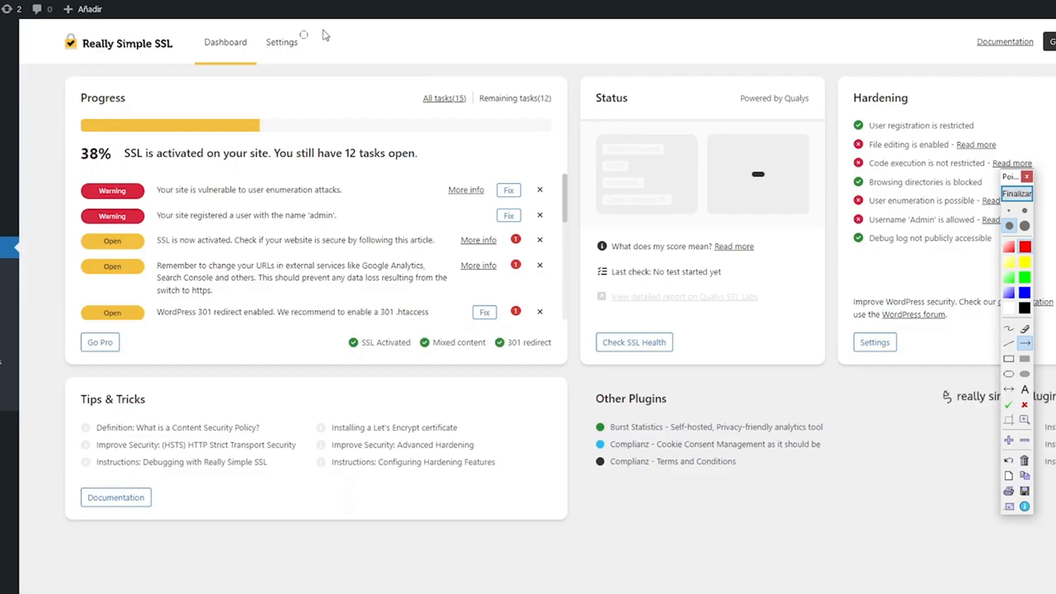
drag(417, 20, 1, 40)
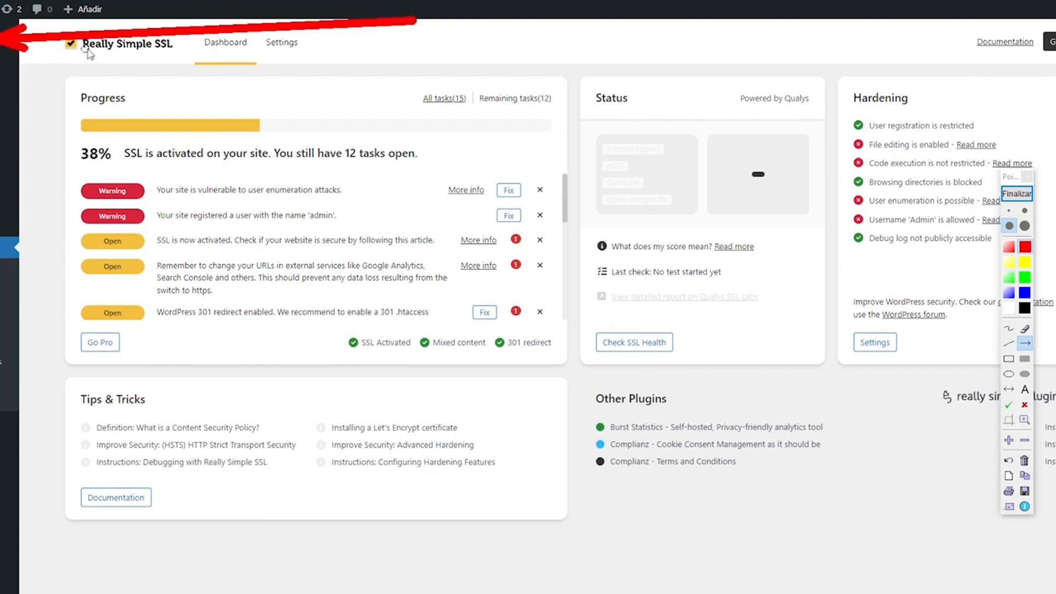
click(1017, 194)
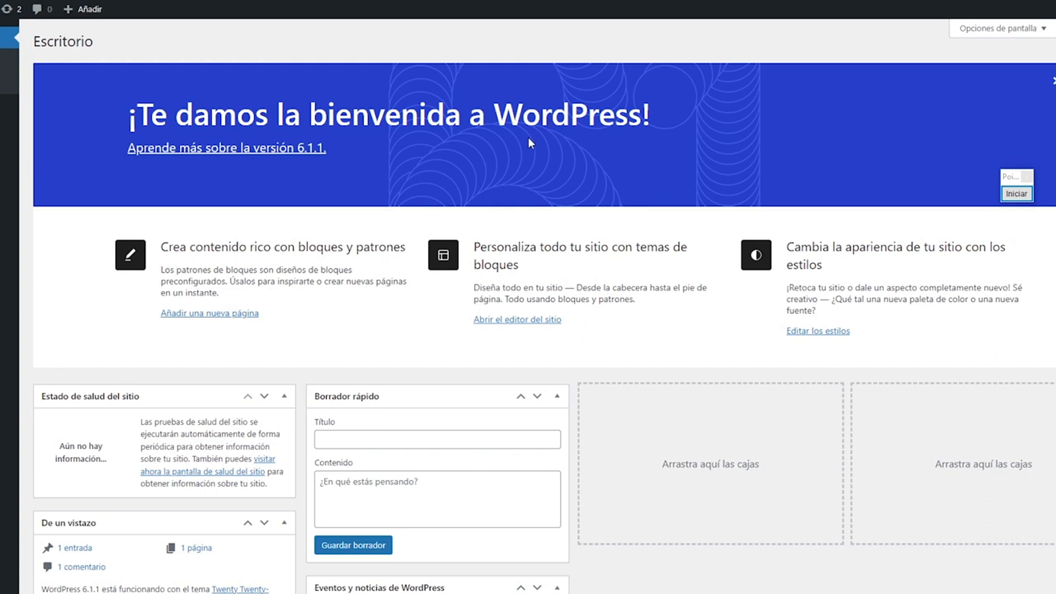
mouse_move(9, 201)
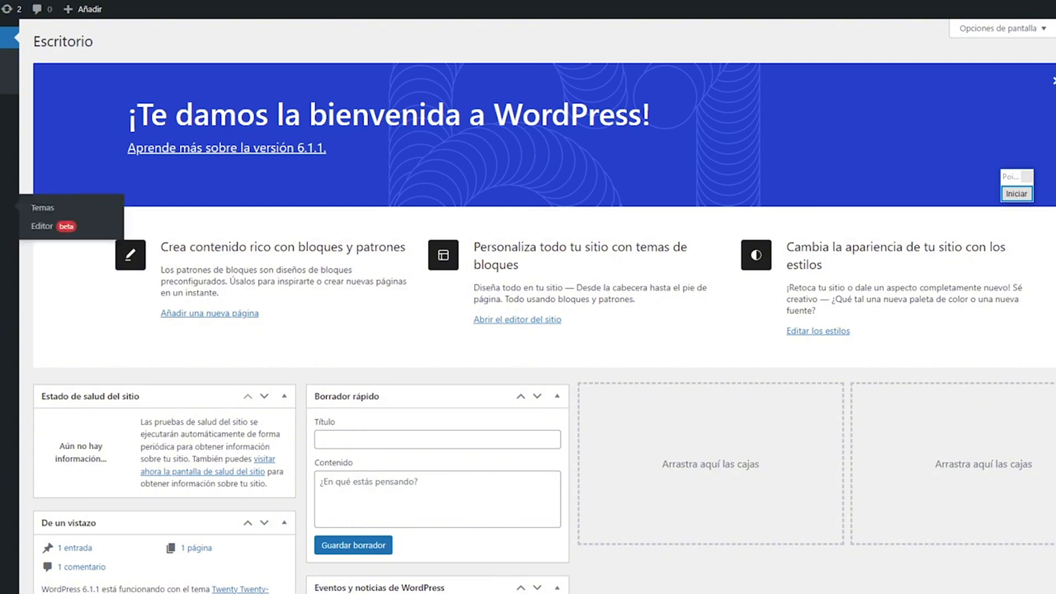
click(42, 208)
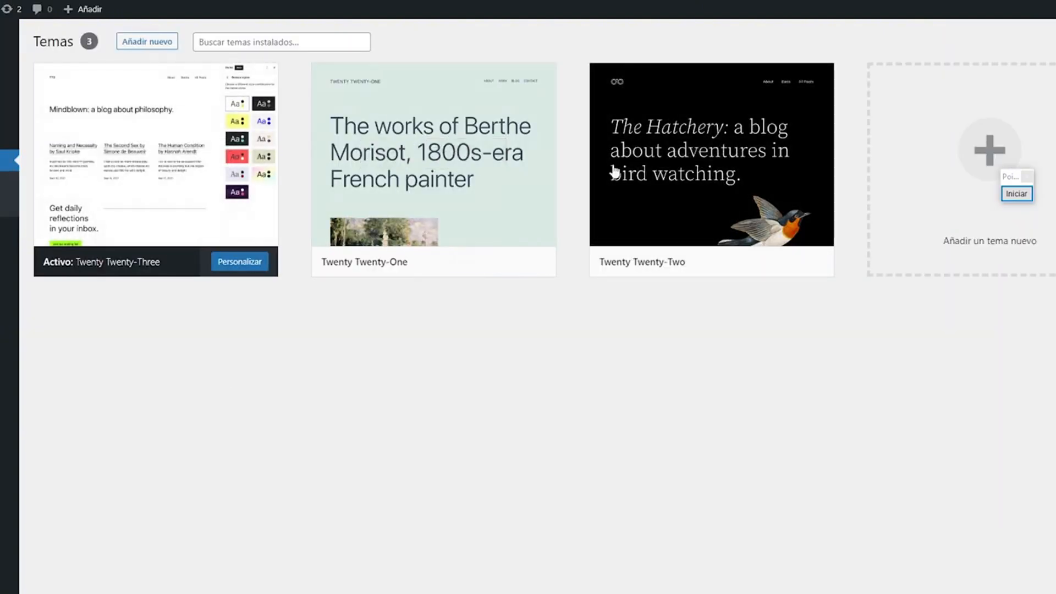
Step: Mark Añadir nuevo with two red arrows, clear them, and open the page for adding themes
click(1017, 194)
mouse_move(106, 374)
mouse_down()
mouse_move(148, 202)
mouse_move(123, 59)
mouse_up()
drag(259, 425, 154, 55)
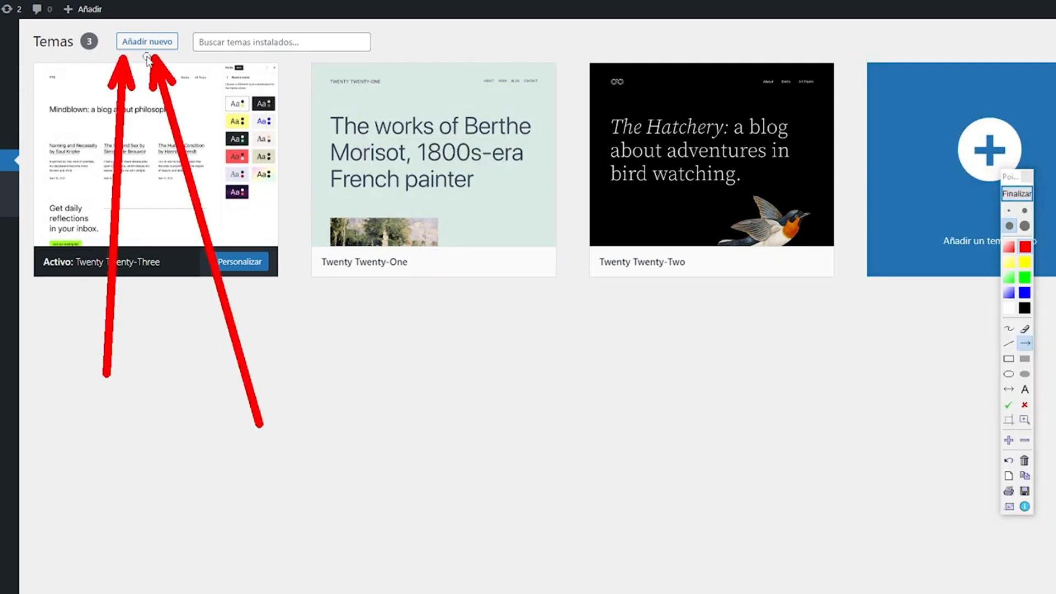
click(1016, 194)
click(147, 42)
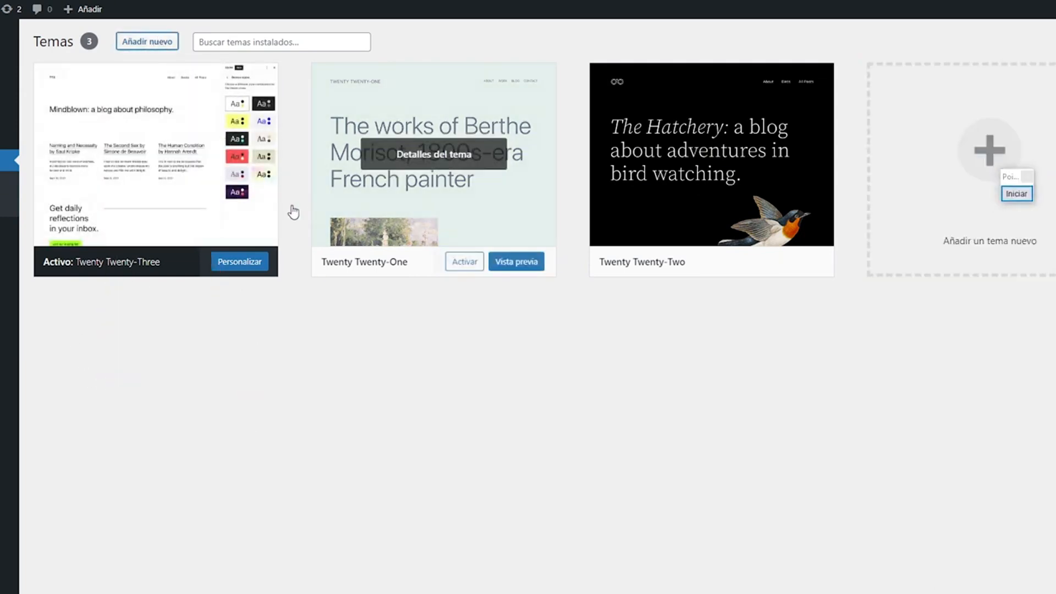
Step: Point an arrow at the theme search field, clear it, and search the themes for "astra"
drag(1009, 177, 297, 255)
click(303, 272)
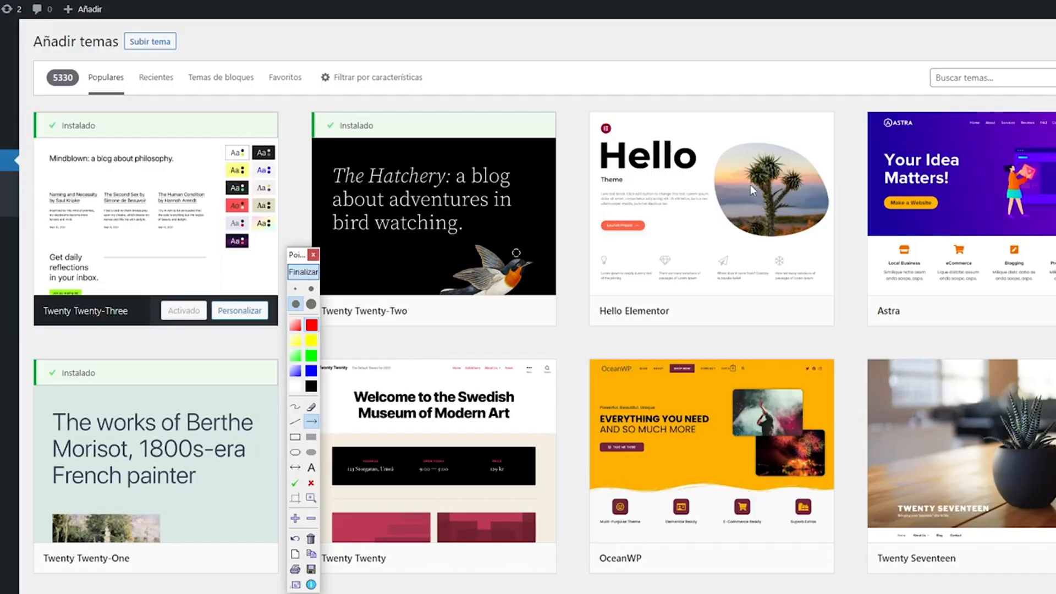
drag(590, 38, 923, 75)
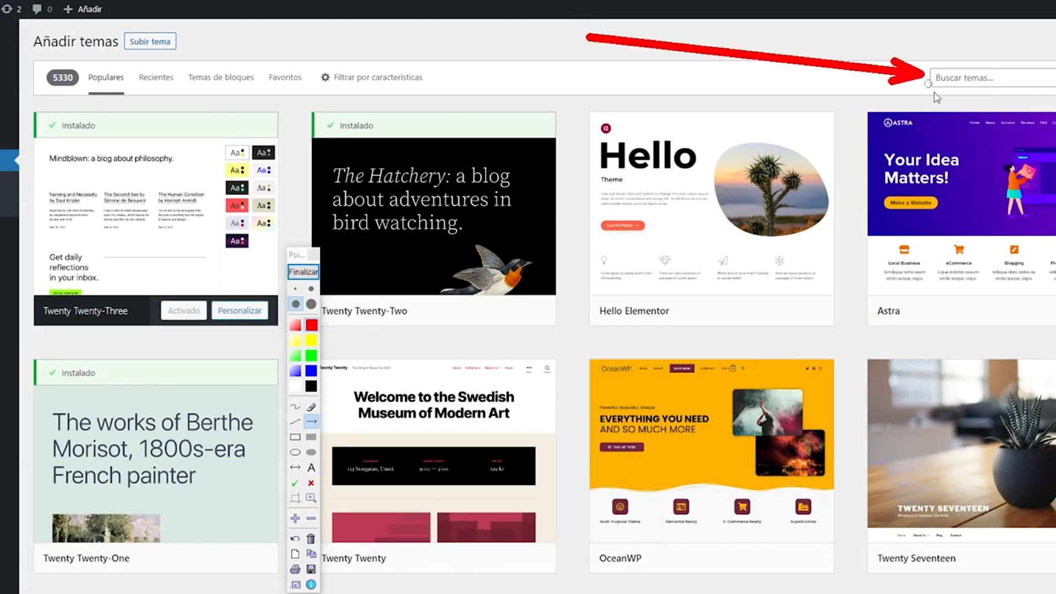
click(303, 272)
click(979, 79)
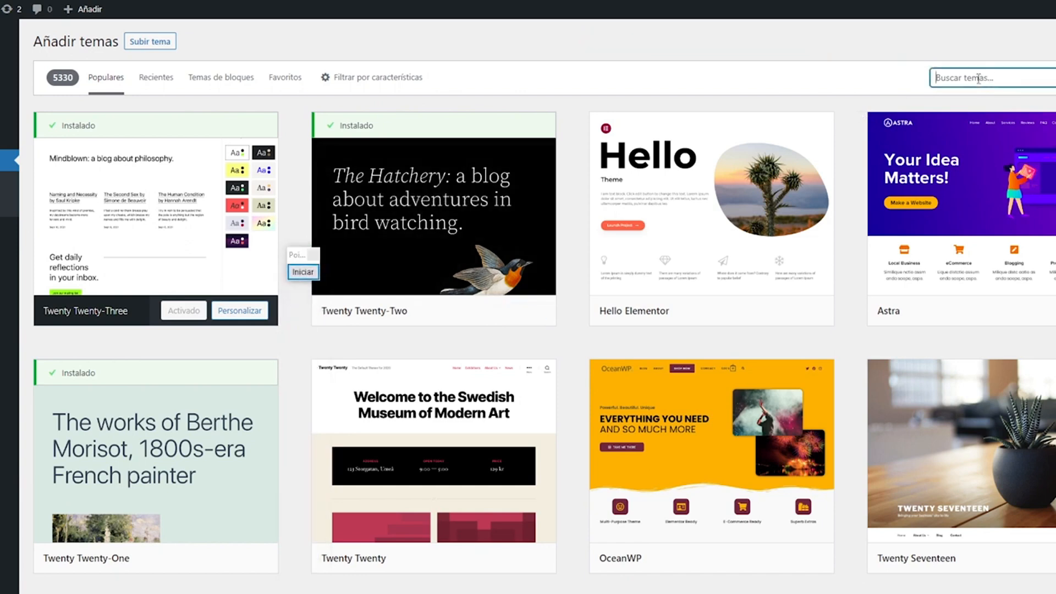
text(astra)
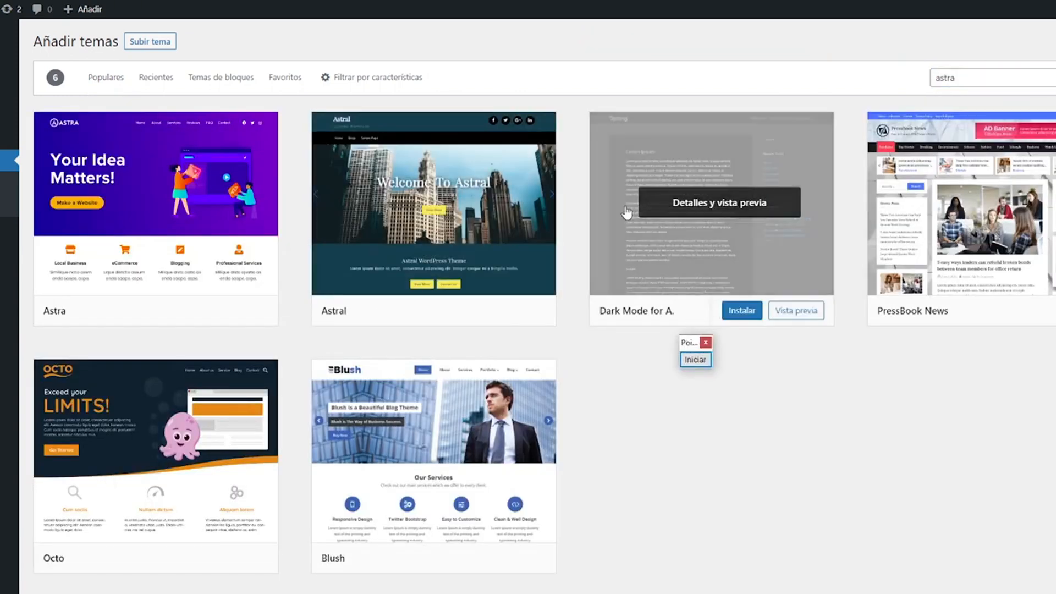
Step: Install the Astra theme from the search results and activate it
mouse_move(137, 152)
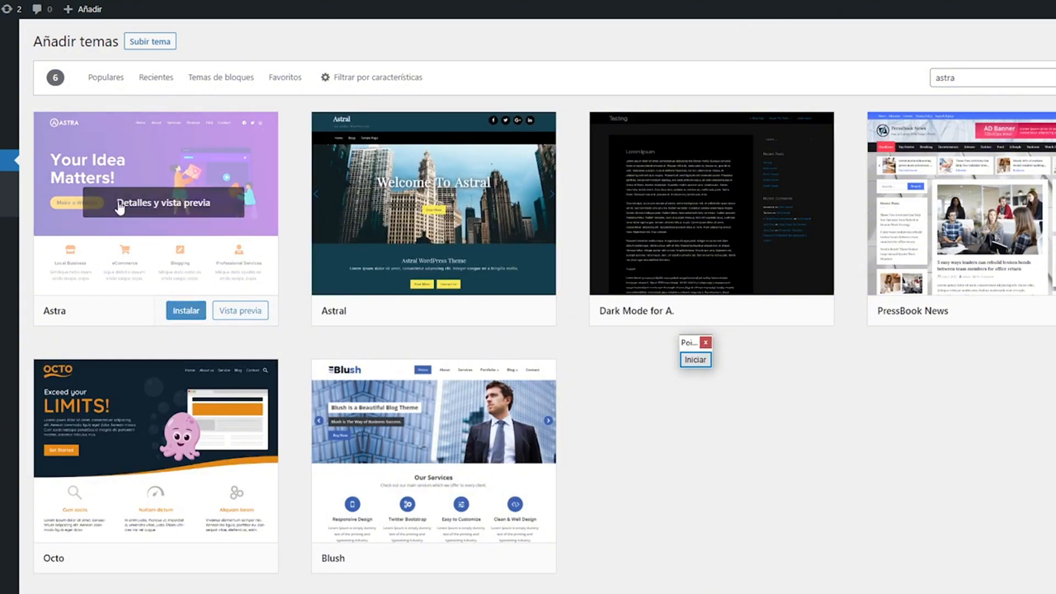
click(182, 311)
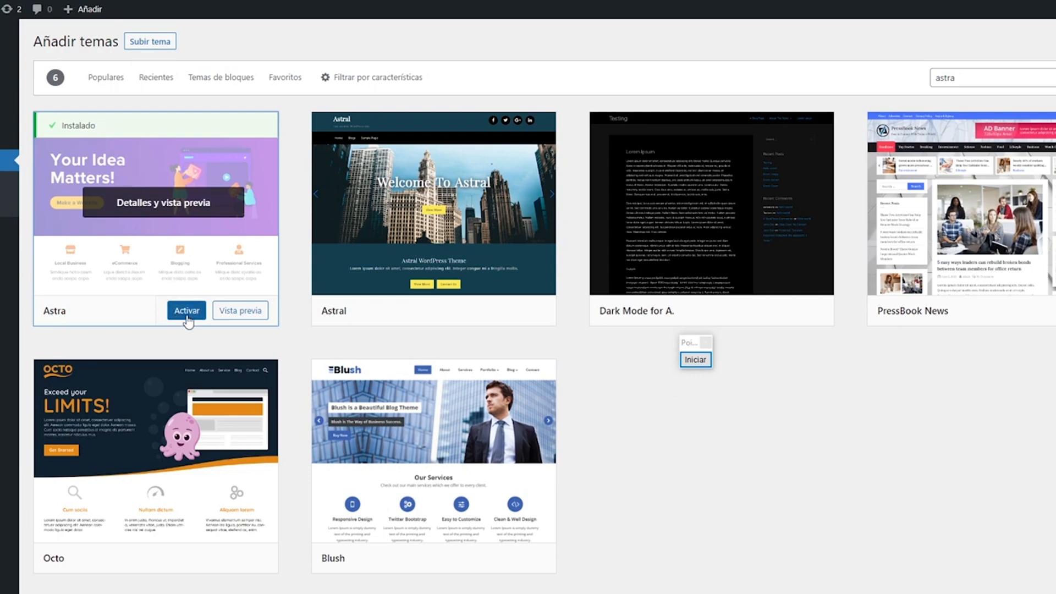
click(188, 316)
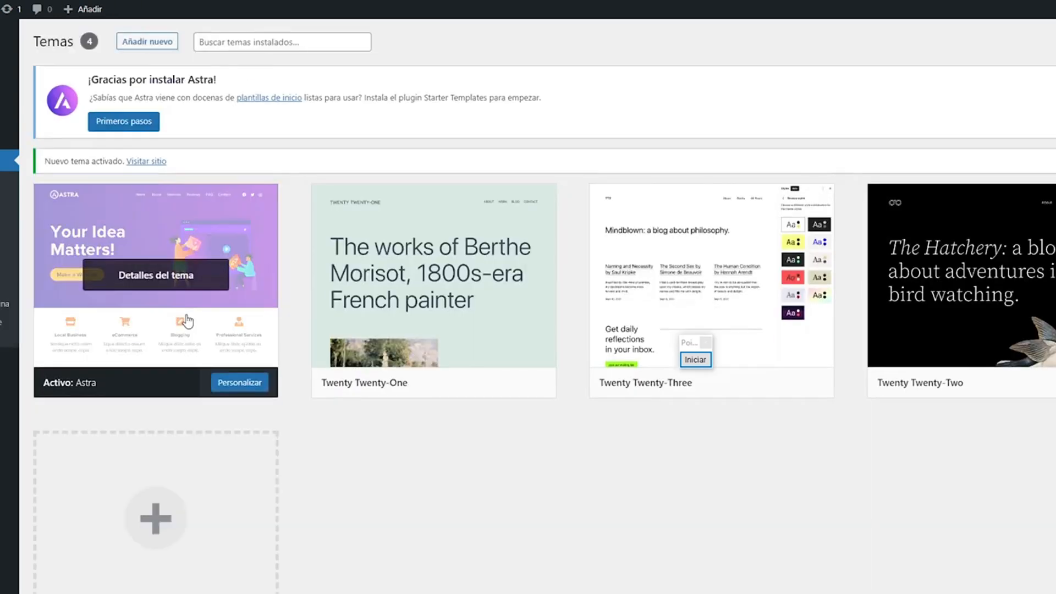
Step: Mark the Astra thank-you message and Primeros pasos with two red arrows, clear them, and launch Primeros pasos
drag(693, 344, 958, 77)
click(960, 88)
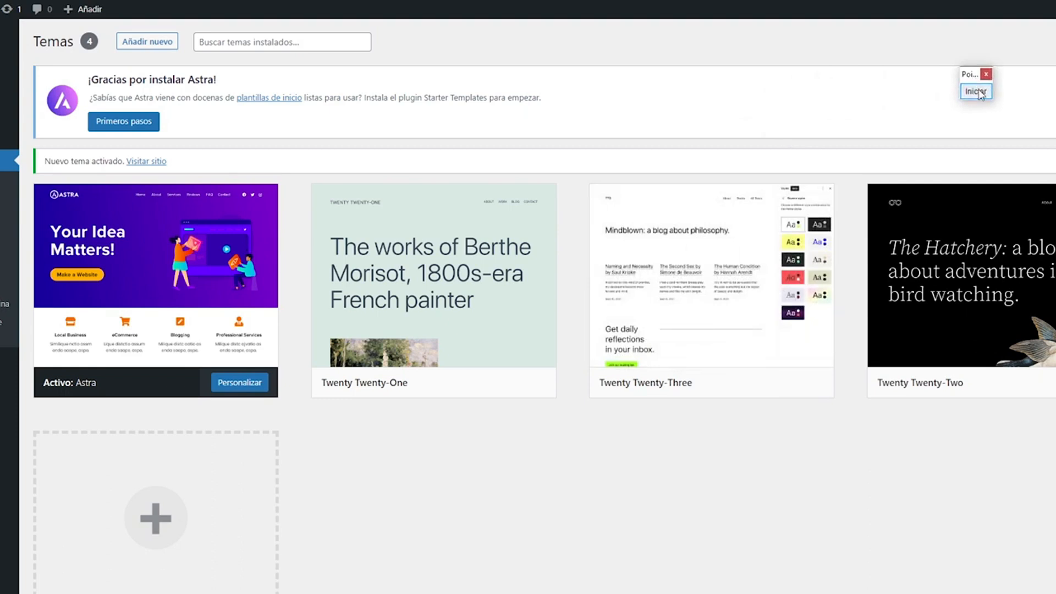
mouse_move(587, 42)
mouse_down()
mouse_move(288, 66)
mouse_move(230, 83)
mouse_up()
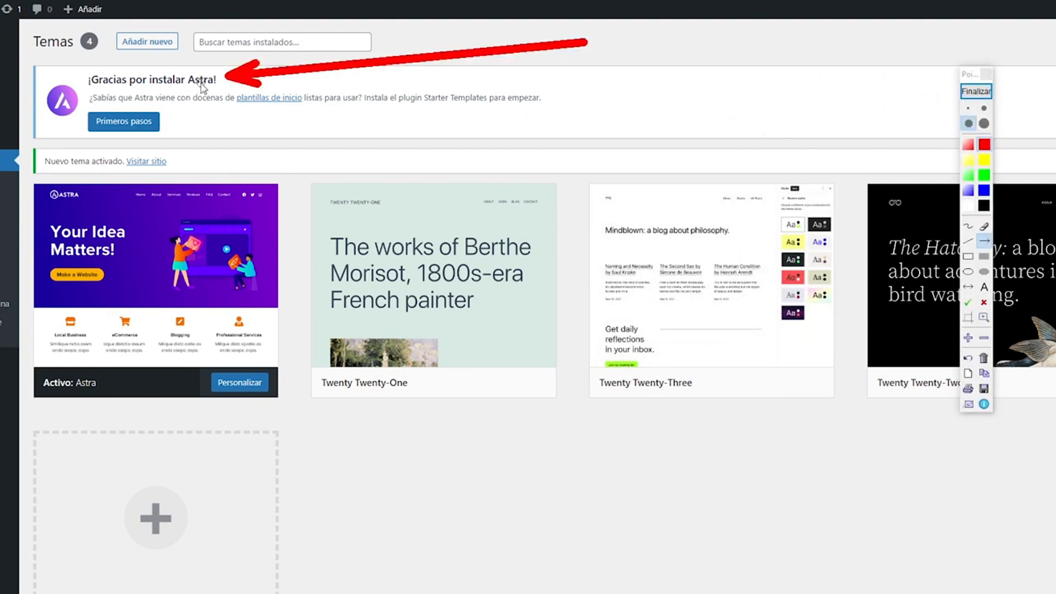
drag(489, 119, 185, 124)
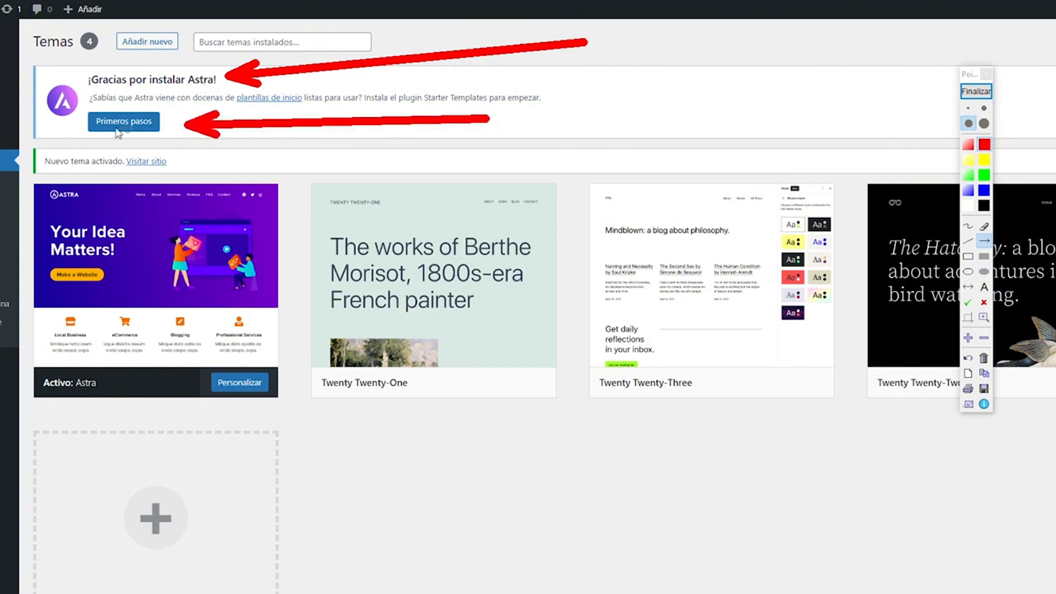
click(976, 91)
click(144, 125)
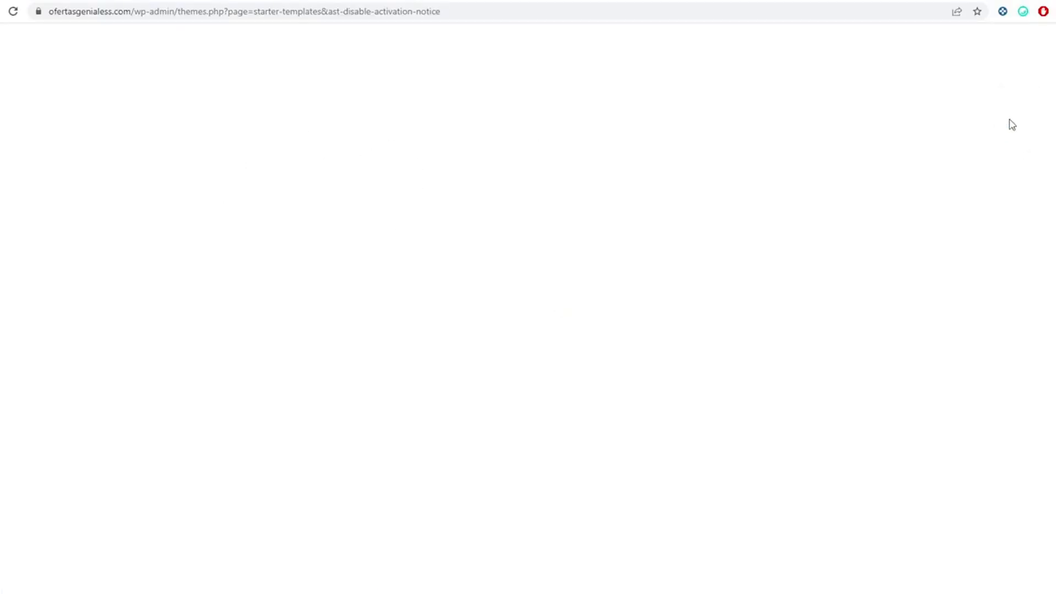
click(1012, 118)
drag(136, 210, 147, 24)
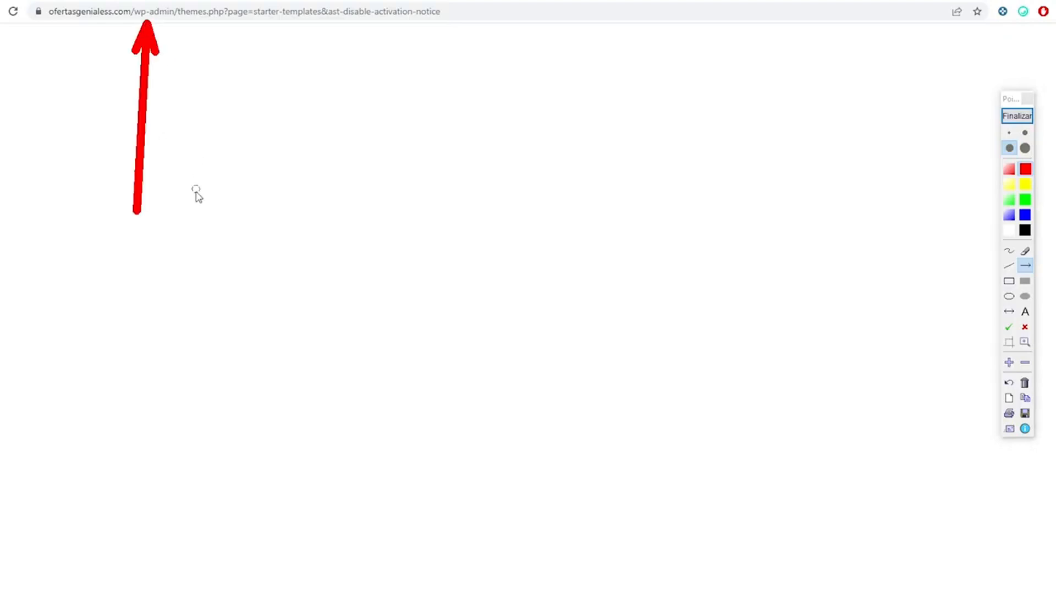
mouse_move(196, 190)
mouse_down()
mouse_move(172, 28)
mouse_move(184, 11)
mouse_move(644, 30)
mouse_up()
key(Escape)
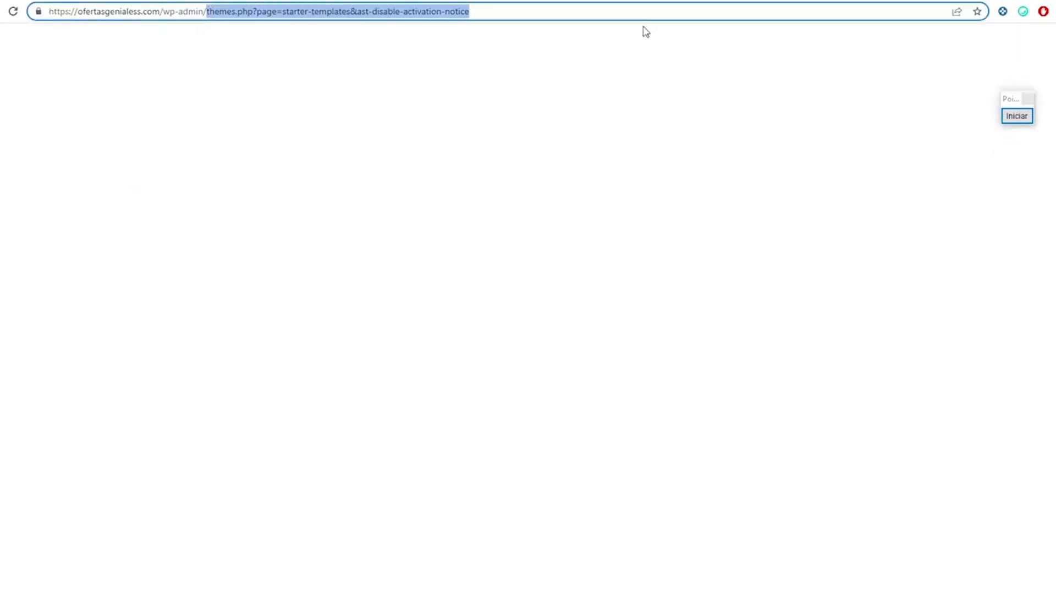
key(BackSpace)
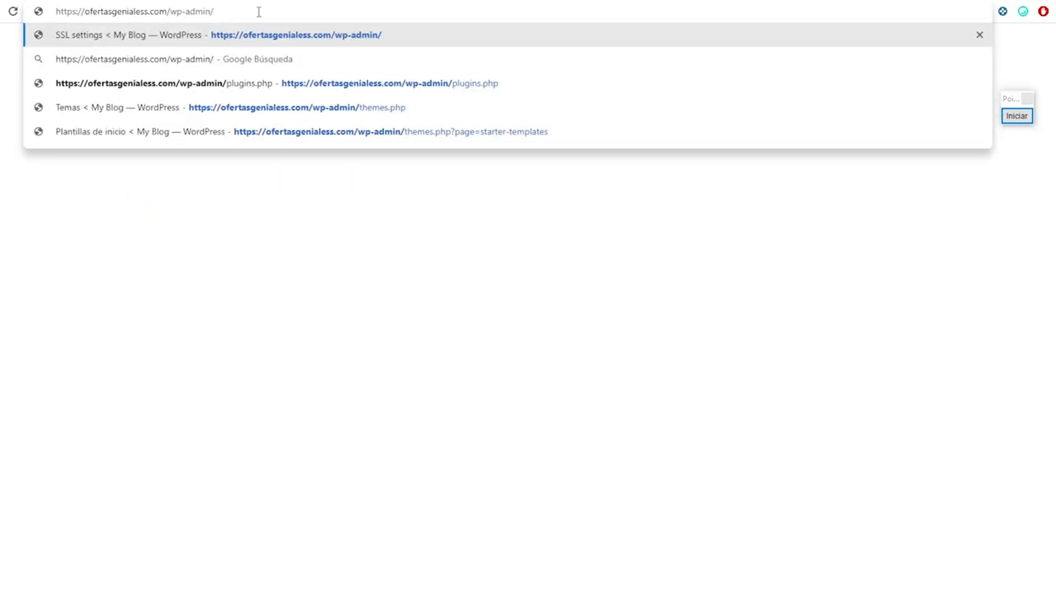
key(Return)
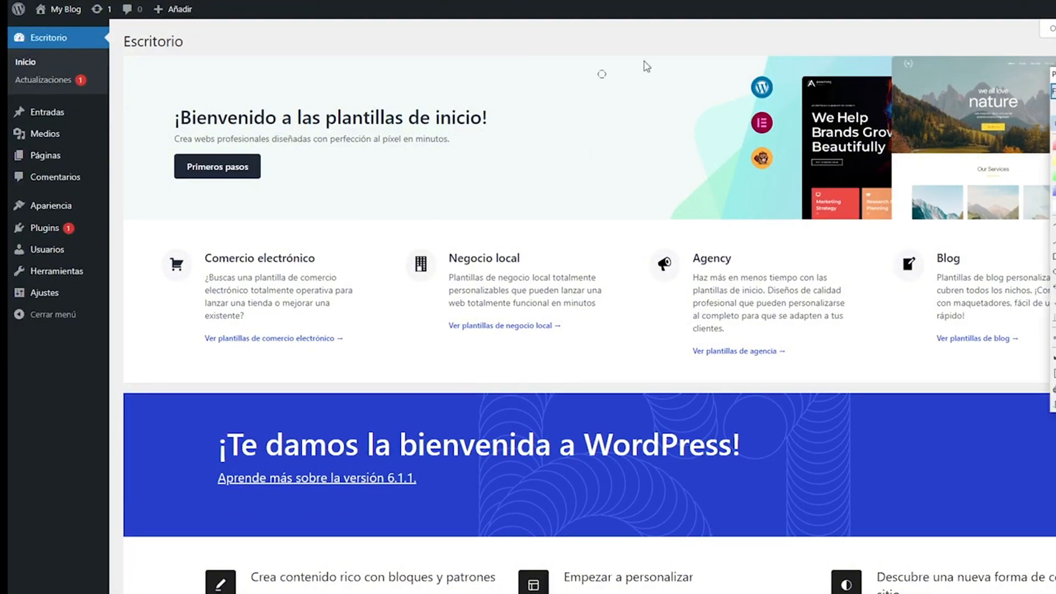
Step: Mark the starter templates welcome heading and Primeros pasos on the Escritorio with two red arrows, and clear them
drag(649, 59, 496, 112)
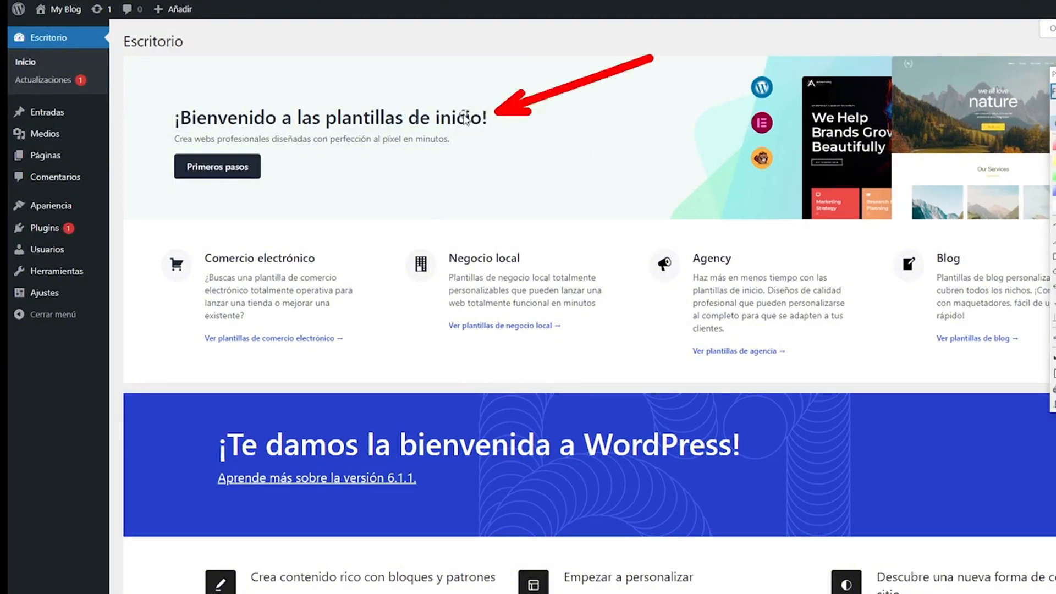
drag(511, 171, 272, 171)
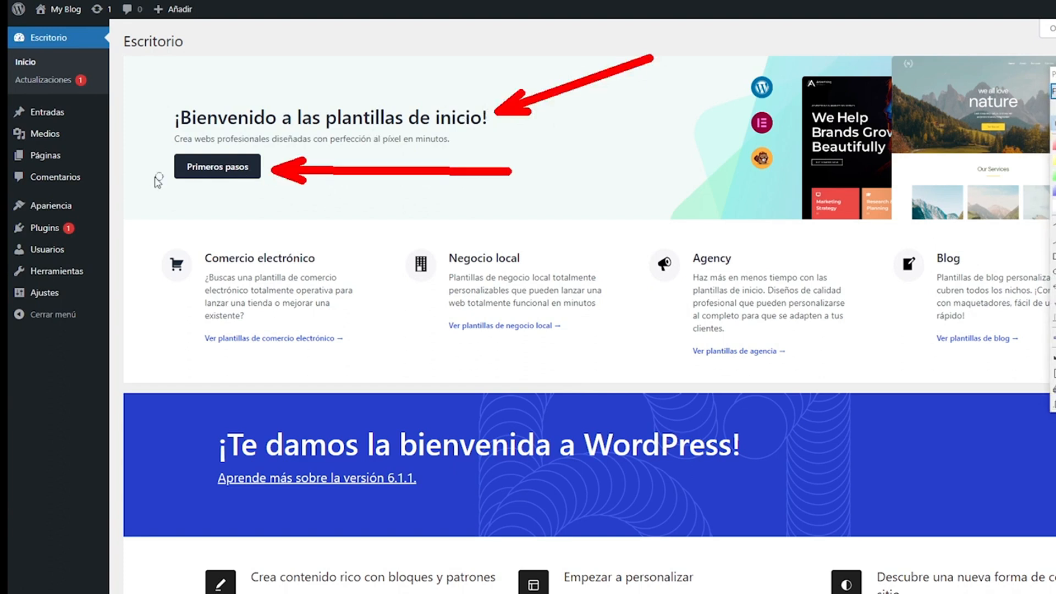
key(Escape)
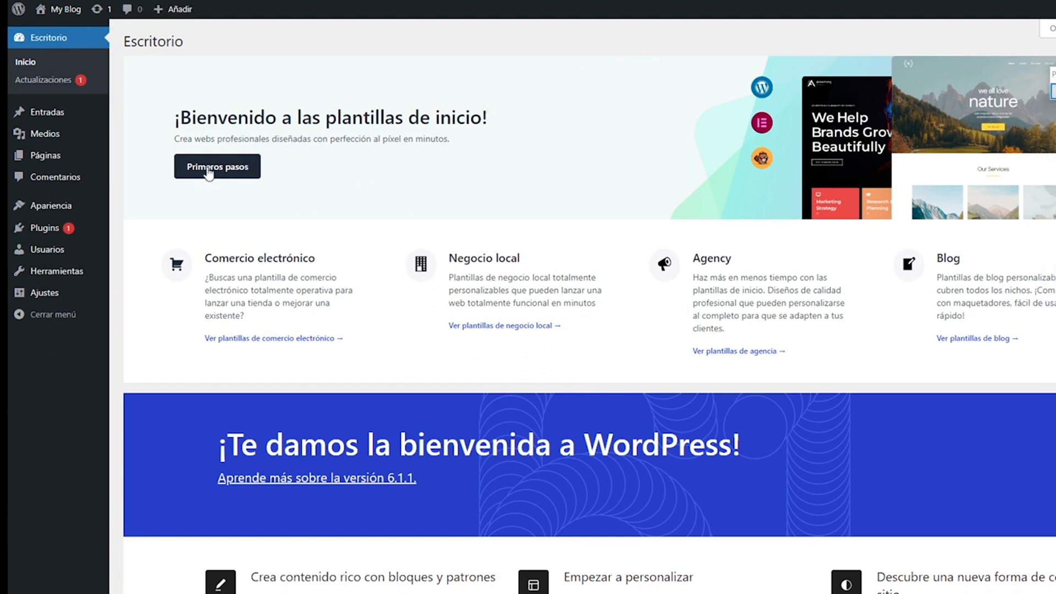
Step: Start building the website with Starter Templates and choose Elementor as the page builder
click(208, 170)
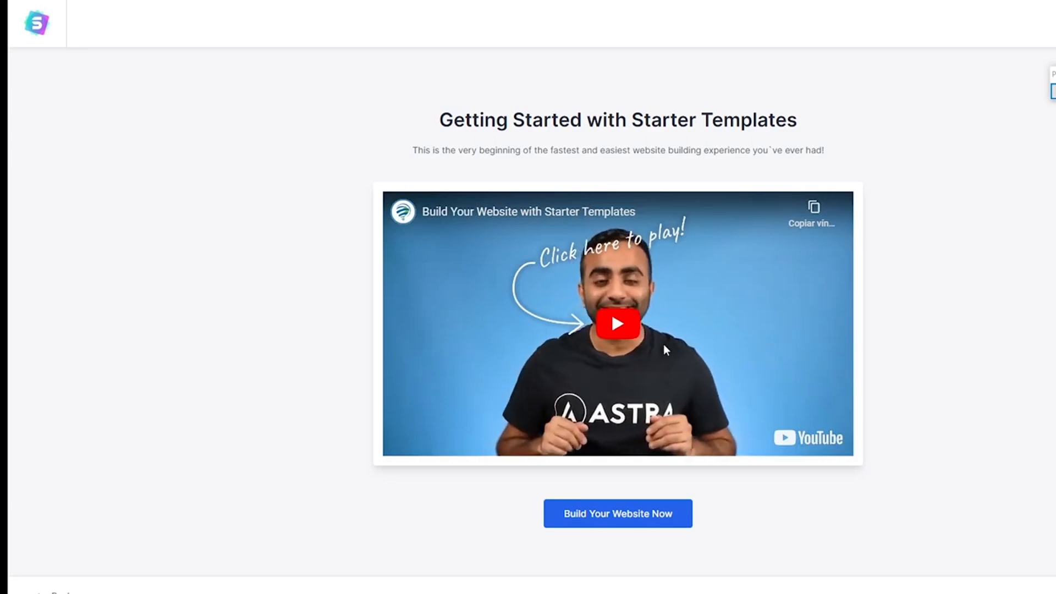
click(605, 521)
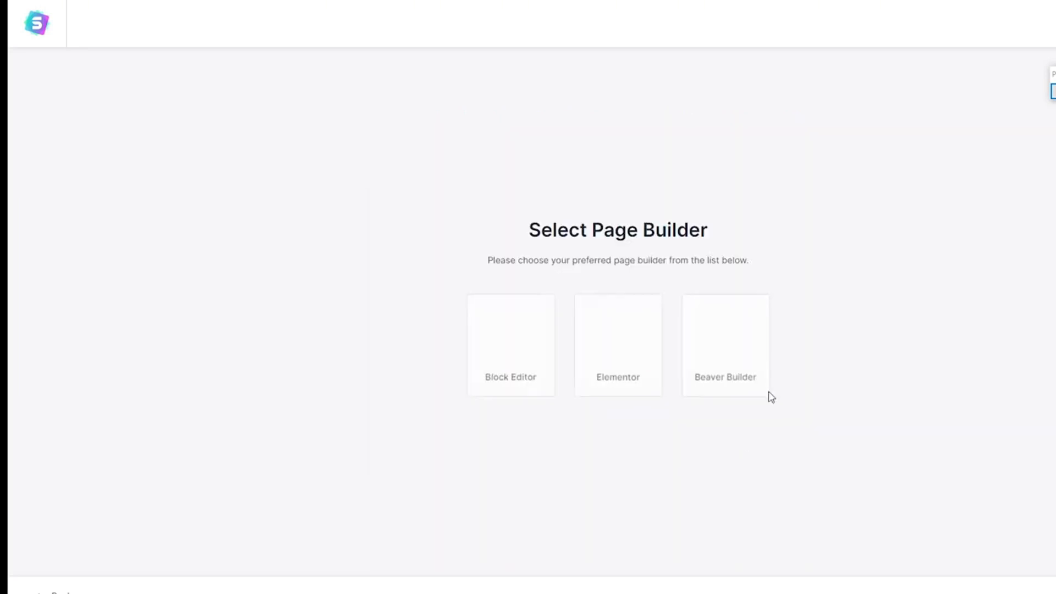
click(633, 348)
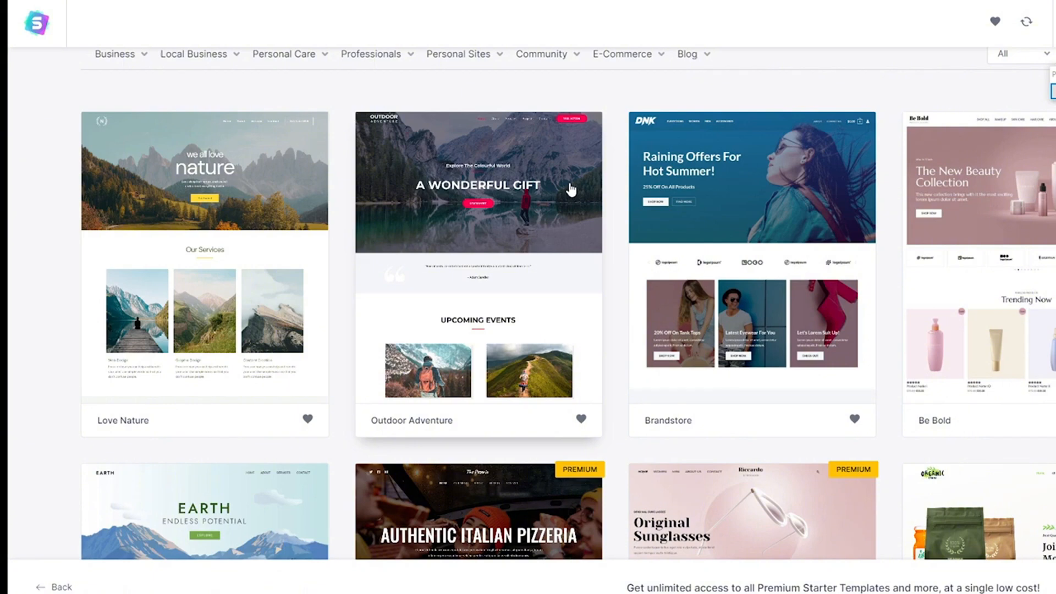
Step: Browse the starter templates and choose the Lotus Spa template
scroll(570, 202, down, 5)
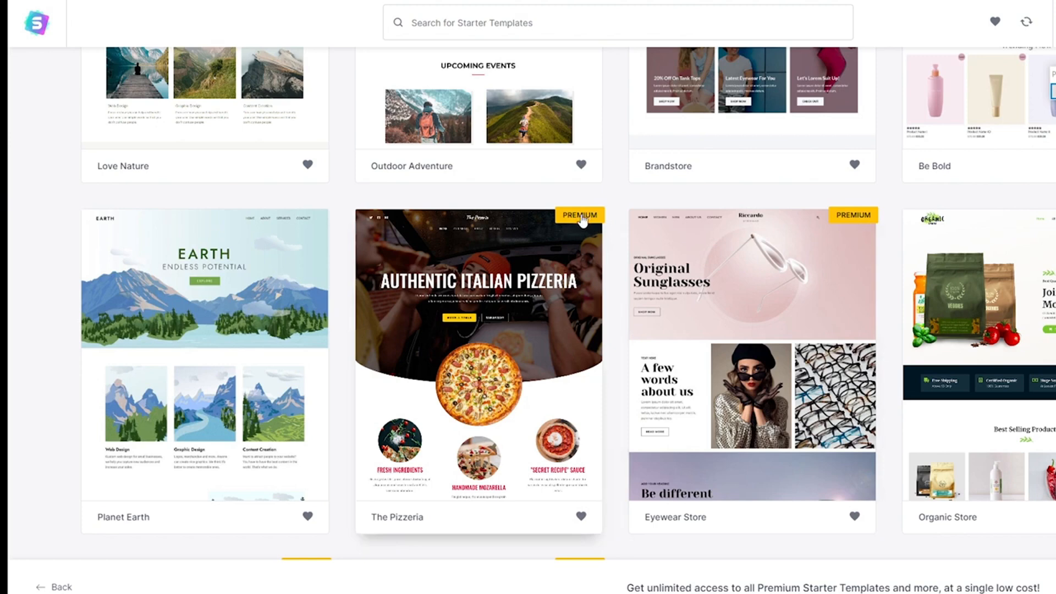
scroll(583, 220, down, 2)
scroll(41, 275, down, 2)
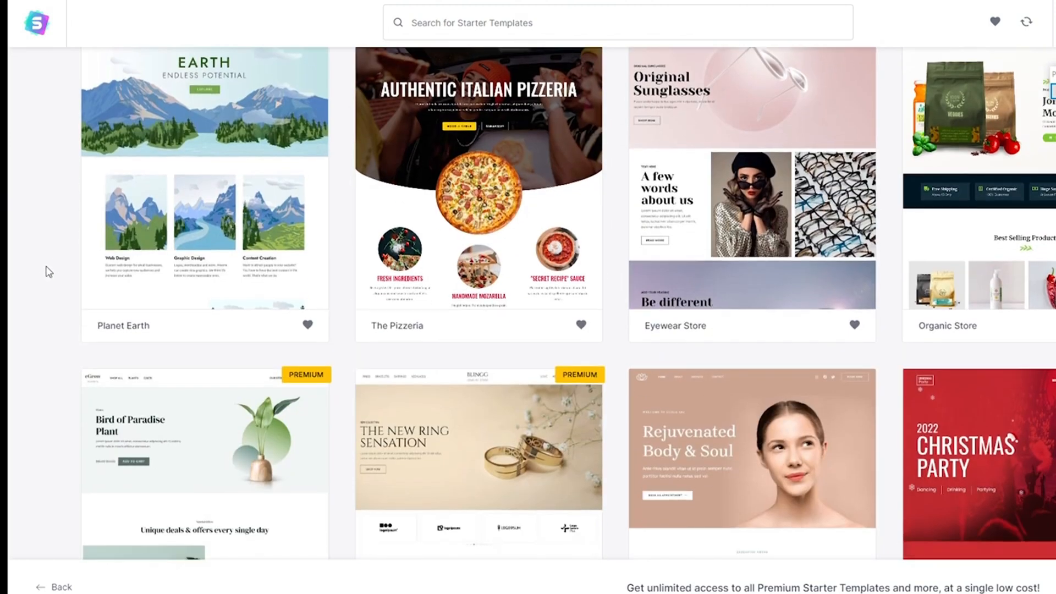
scroll(48, 272, down, 5)
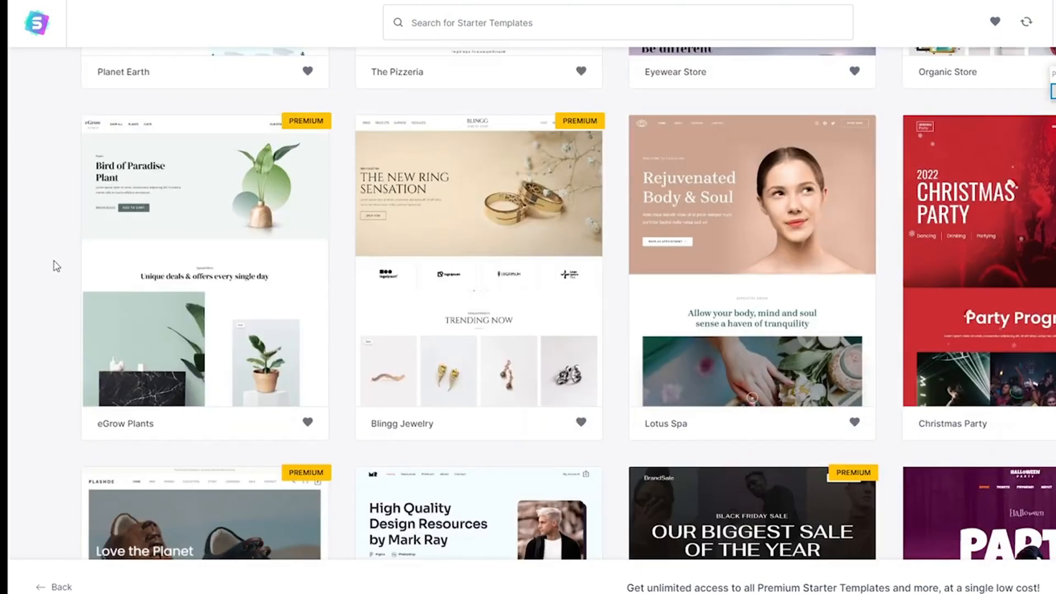
scroll(56, 266, down, 5)
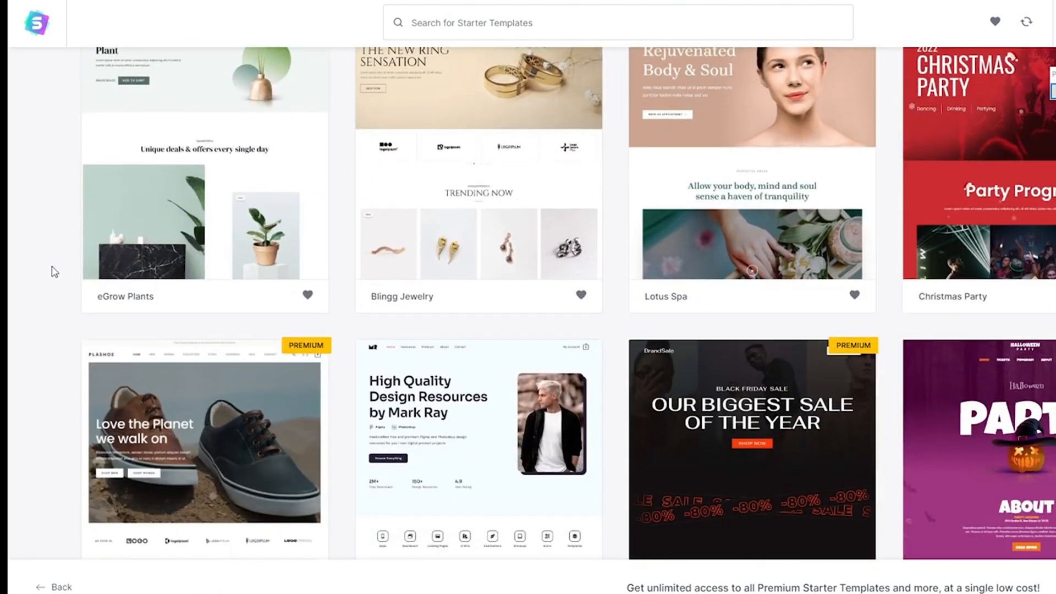
scroll(56, 268, up, 4)
scroll(51, 266, up, 1)
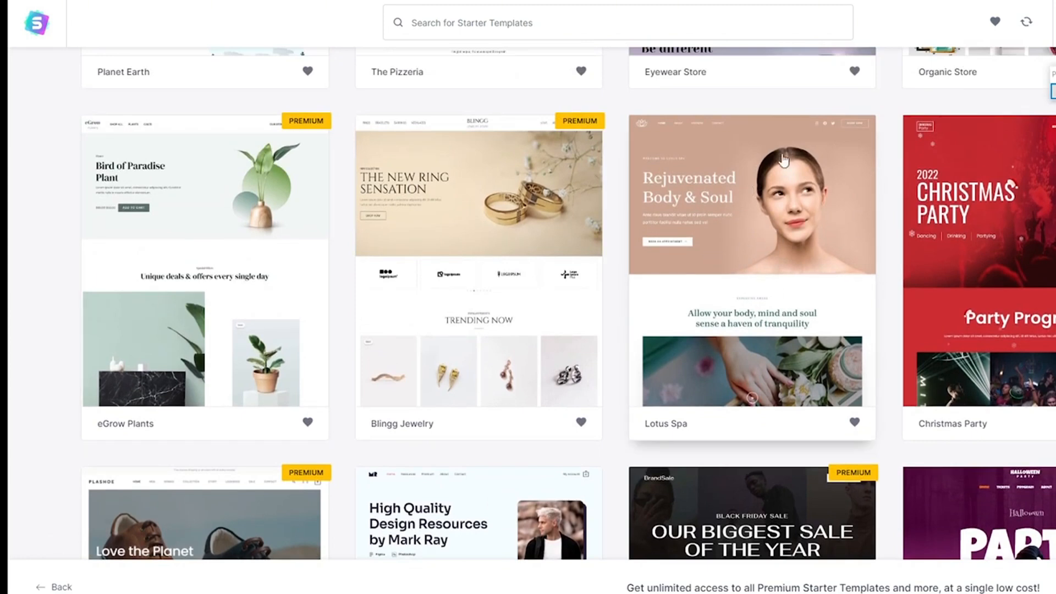
click(749, 218)
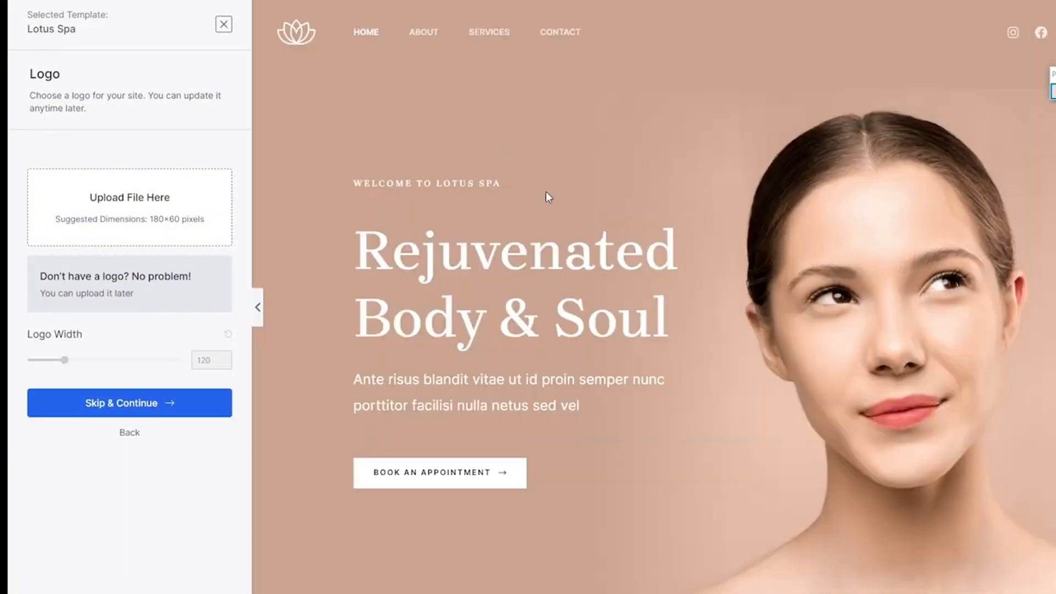
Step: Upload the salon-belleza image from the descarga folder and use it as the site logo
scroll(545, 193, down, 15)
click(145, 208)
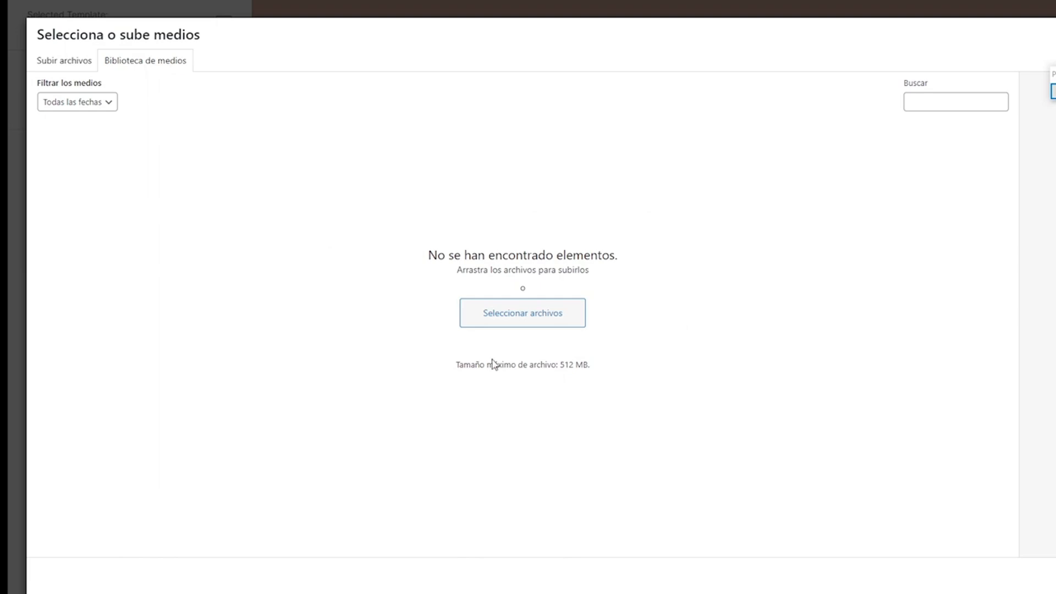
click(524, 315)
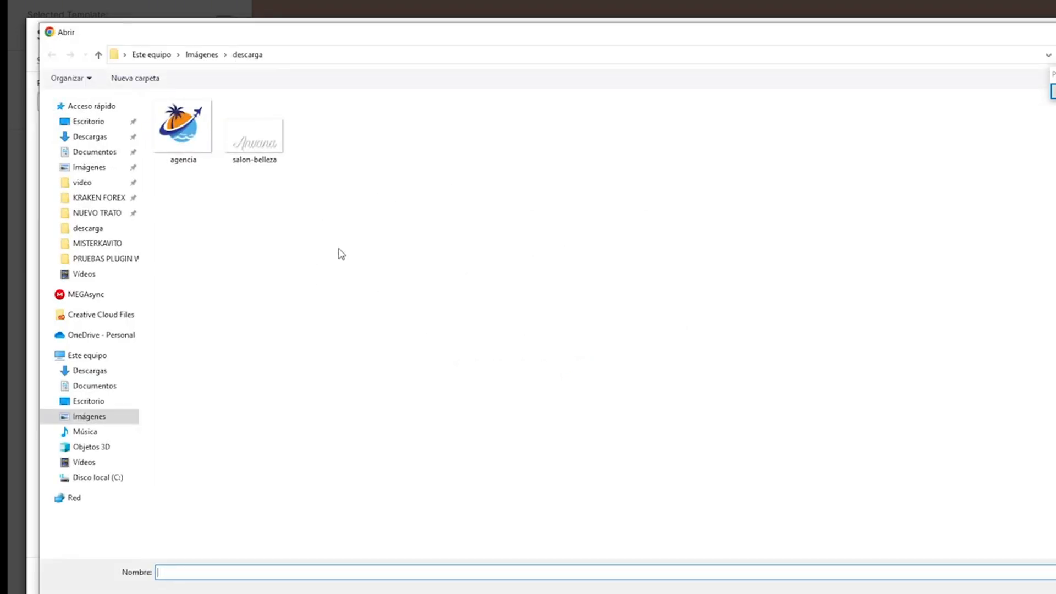
double_click(256, 141)
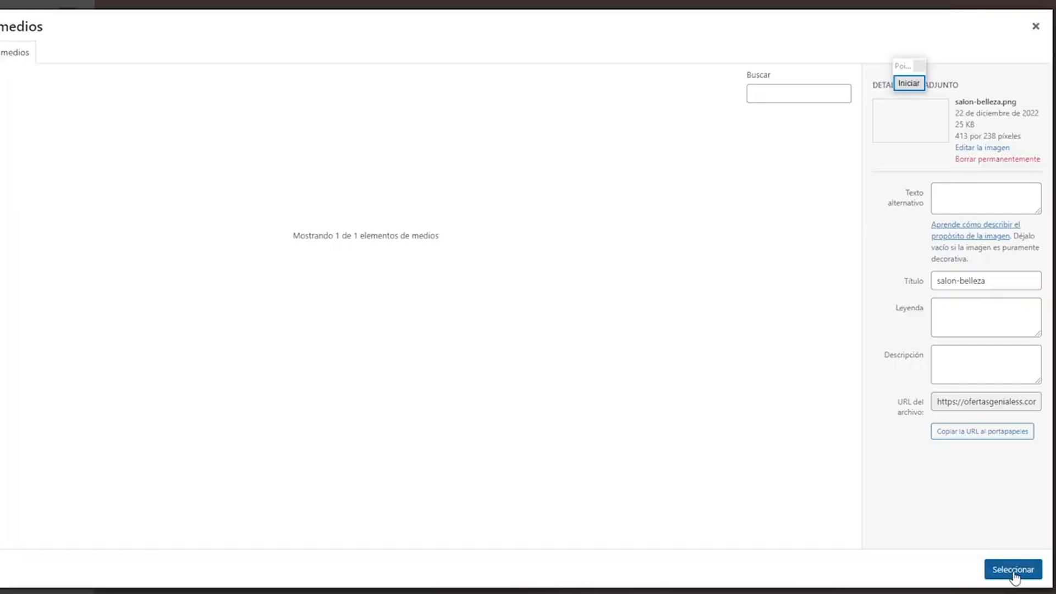
click(1014, 571)
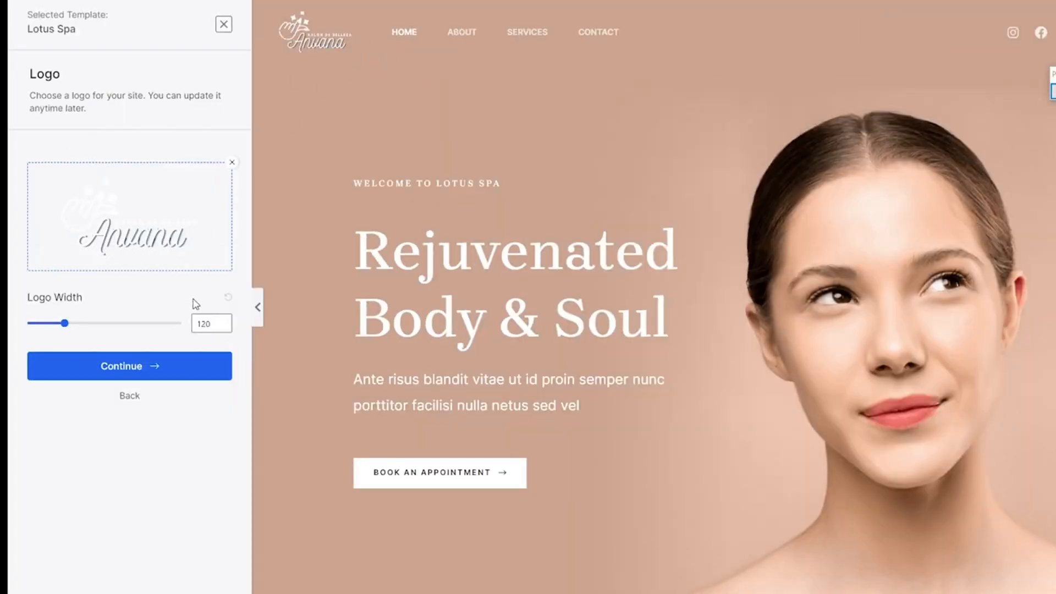
Step: Point an arrow at Logo Width, clear it, set the width to 231, and continue to Colors & Fonts
drag(407, 208, 99, 297)
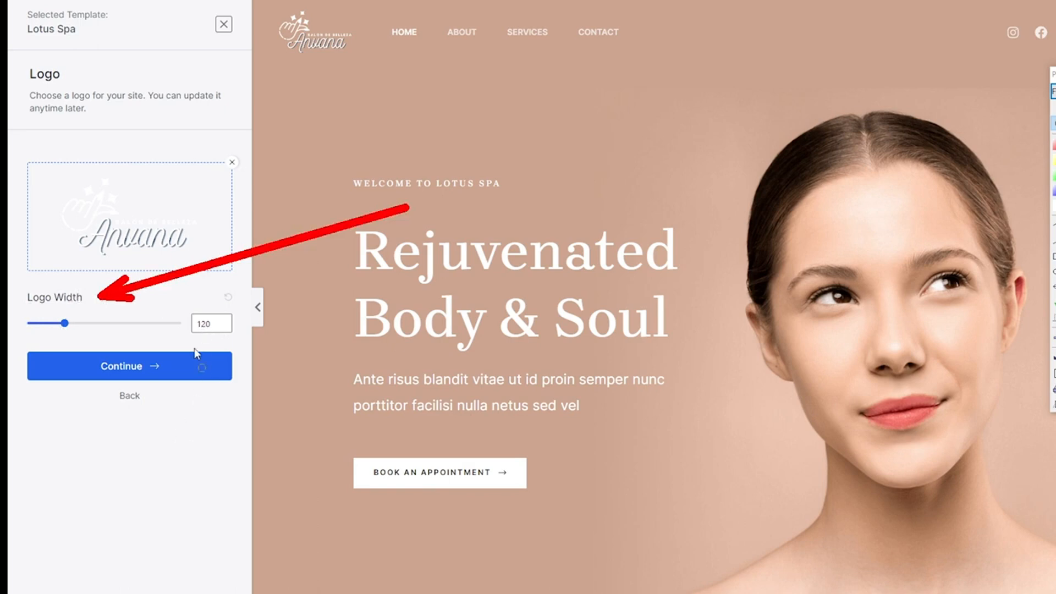
click(1053, 92)
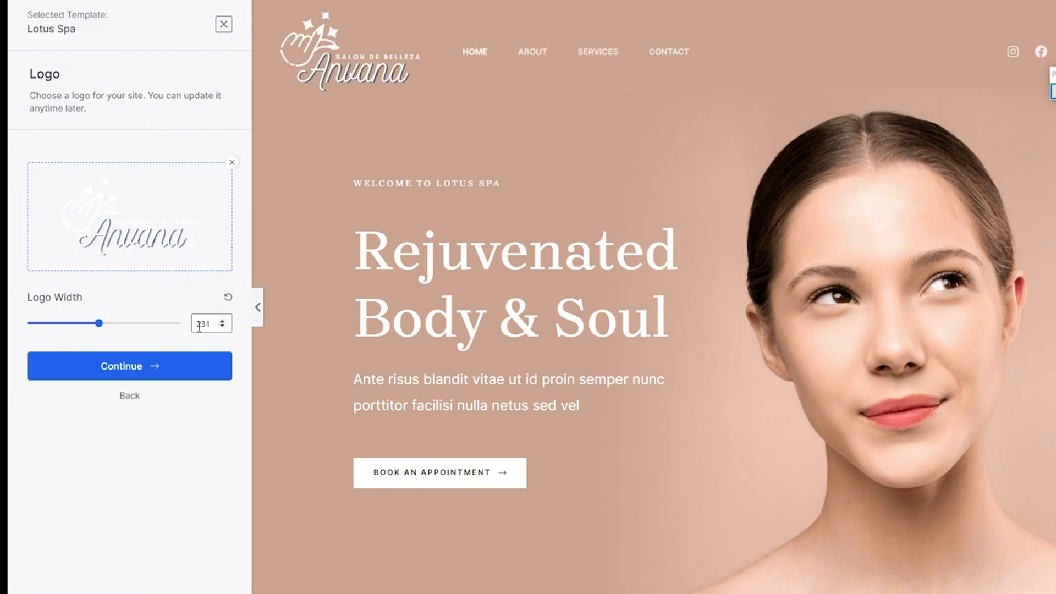
click(132, 368)
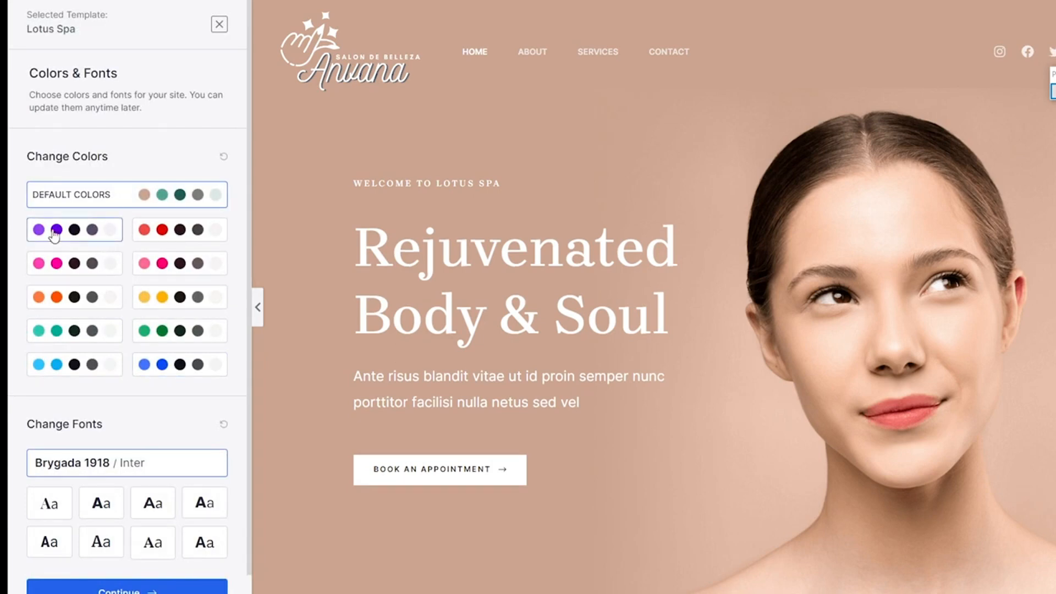
Step: Try the purple, red, pink, yellow, green and blue color palettes on the template, and restore the default colors
click(54, 233)
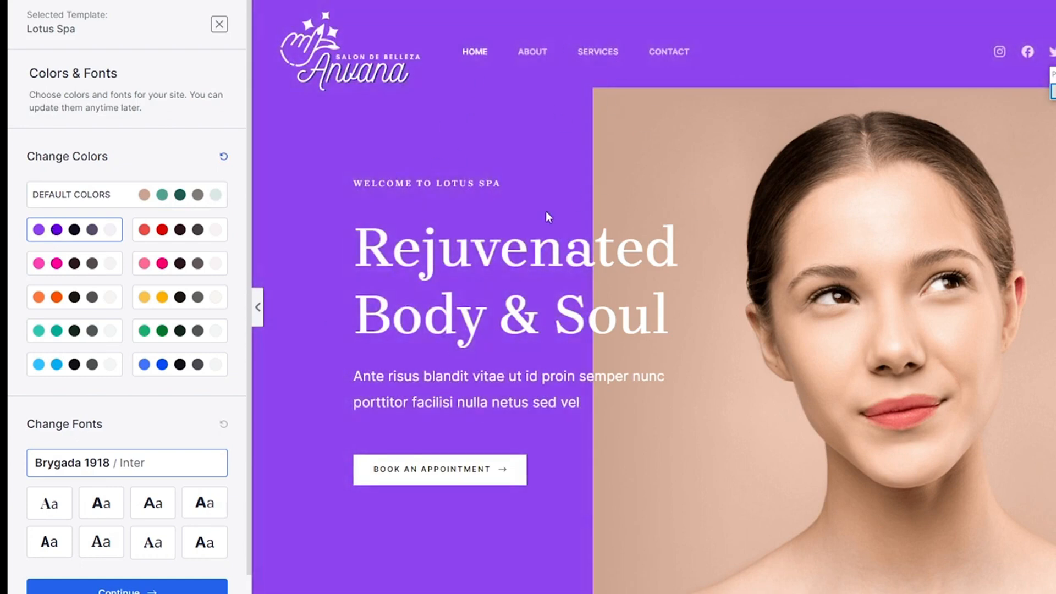
click(168, 236)
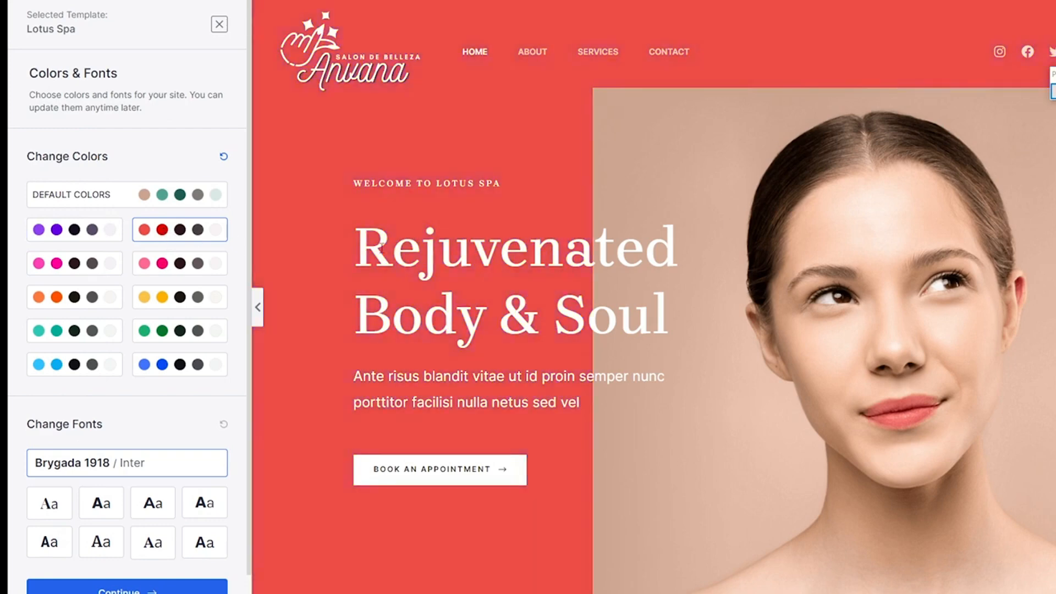
click(165, 270)
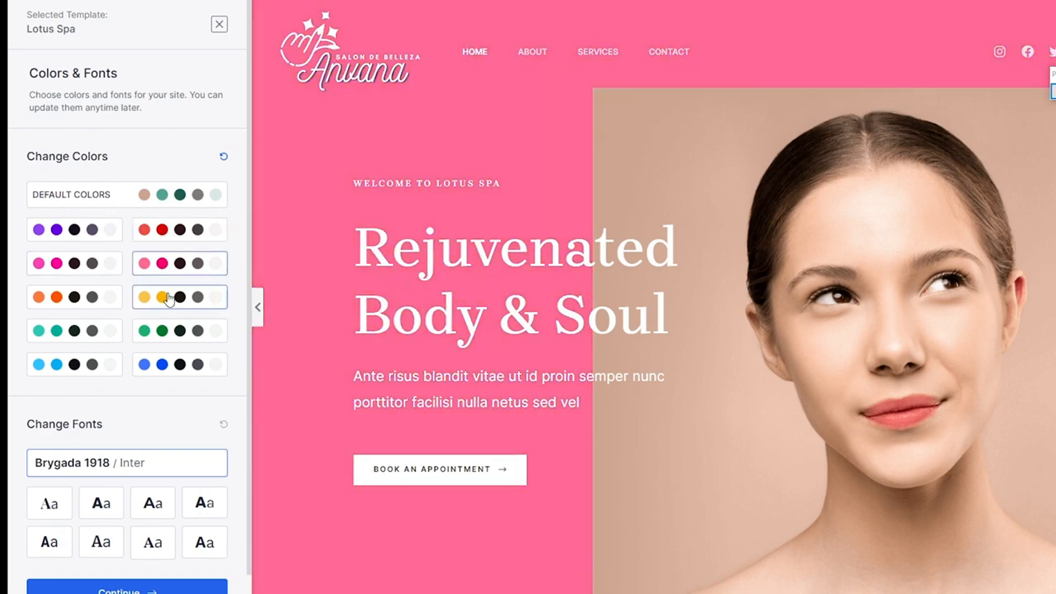
click(176, 300)
click(175, 331)
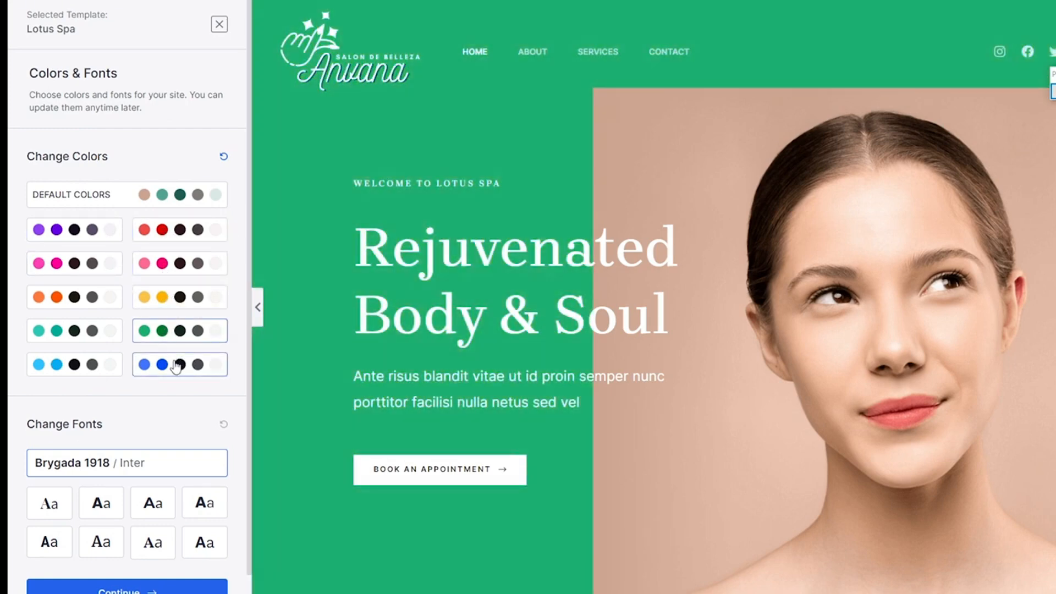
click(176, 366)
click(196, 199)
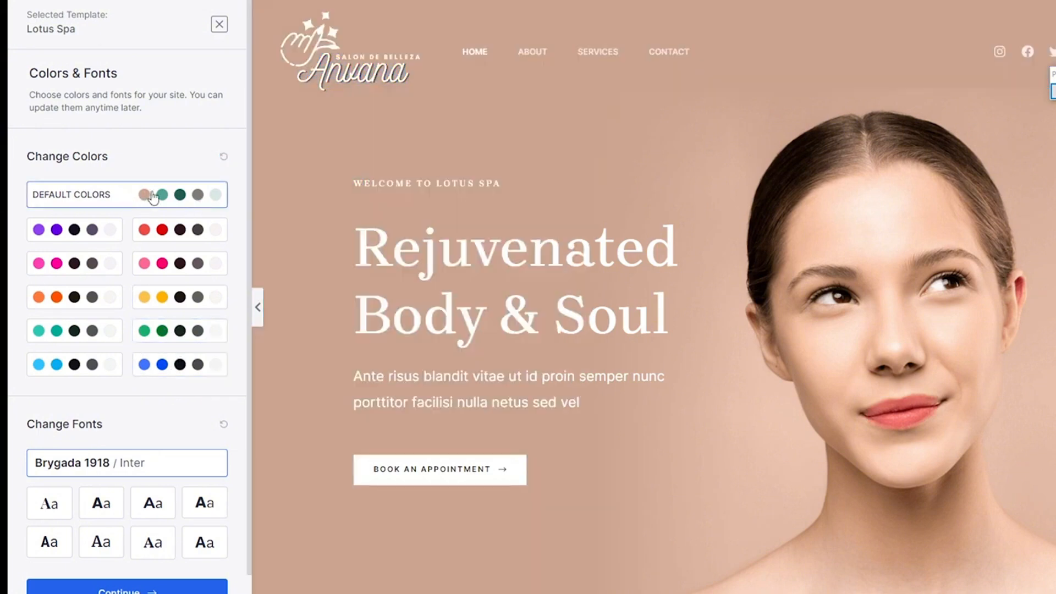
Step: Continue with the default colors and fonts, submit the final form to build the website, and view the finished site
scroll(127, 308, down, 1)
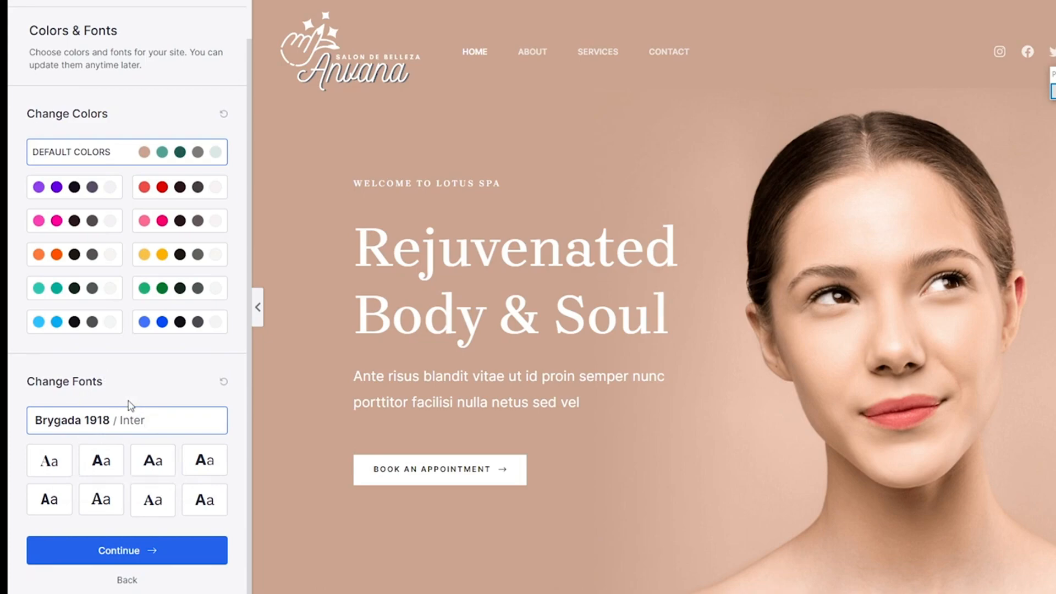
click(137, 555)
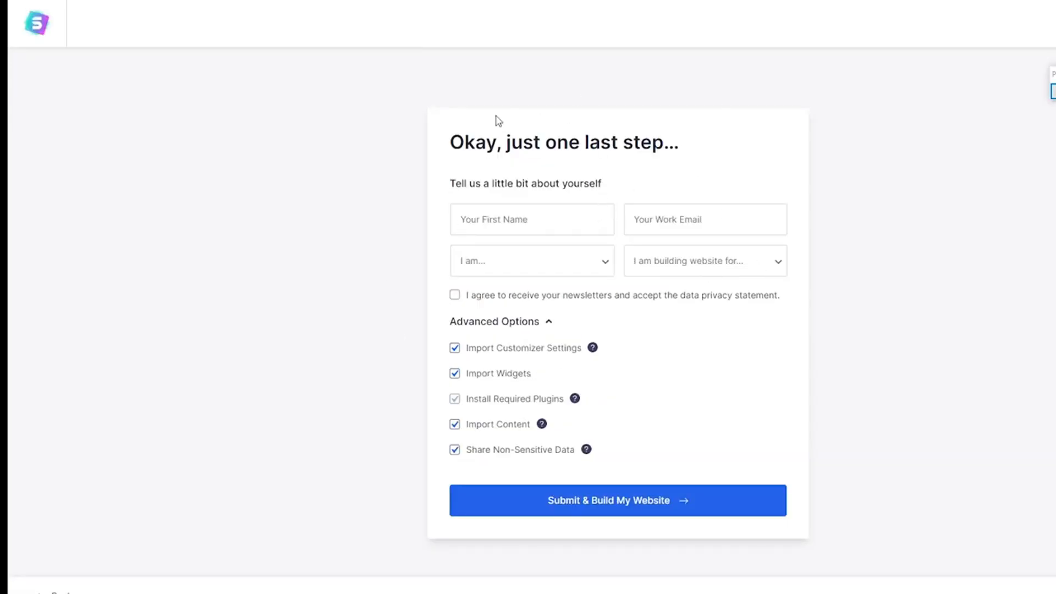
click(599, 509)
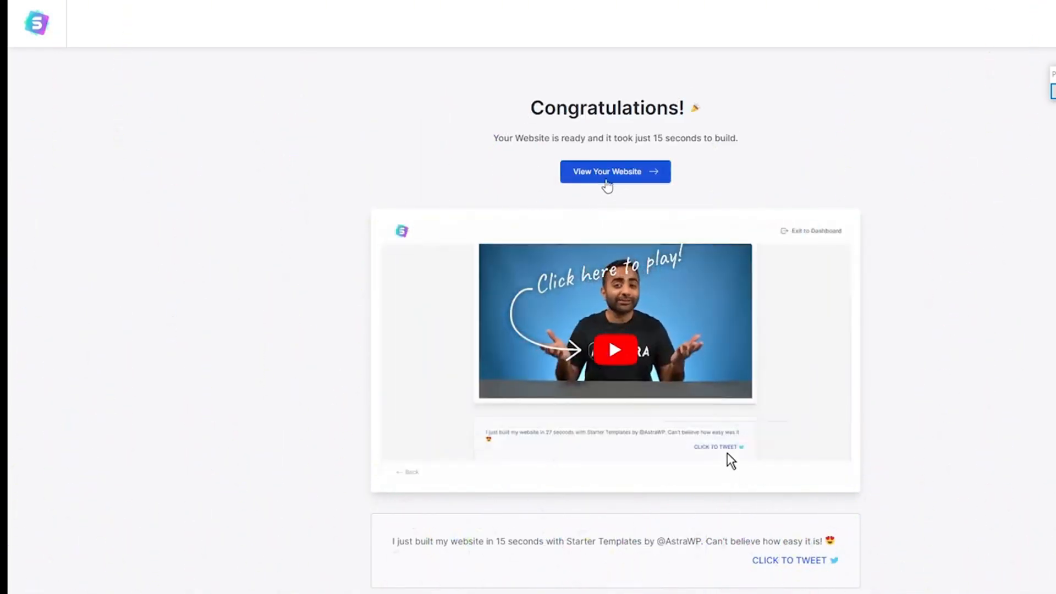
click(606, 174)
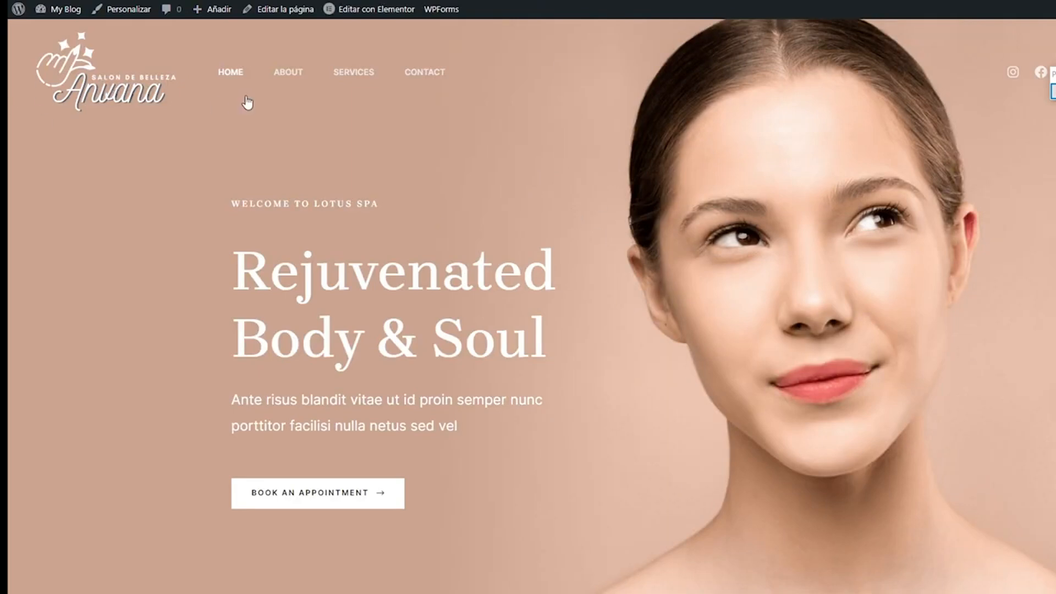
Step: Look through the whole homepage down to the footer and back up to the main heading
scroll(701, 223, down, 15)
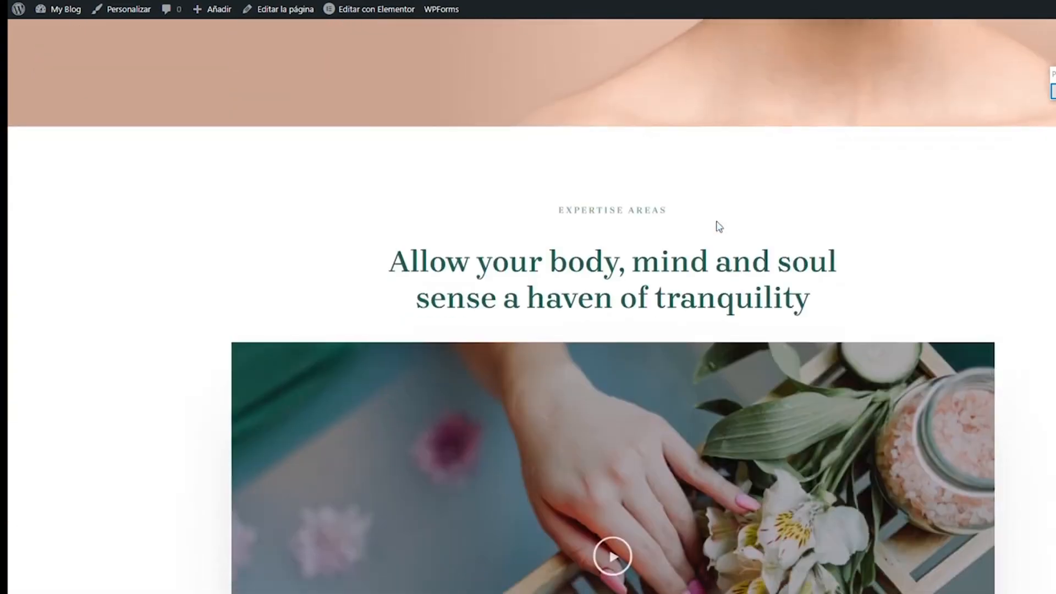
scroll(717, 226, down, 20)
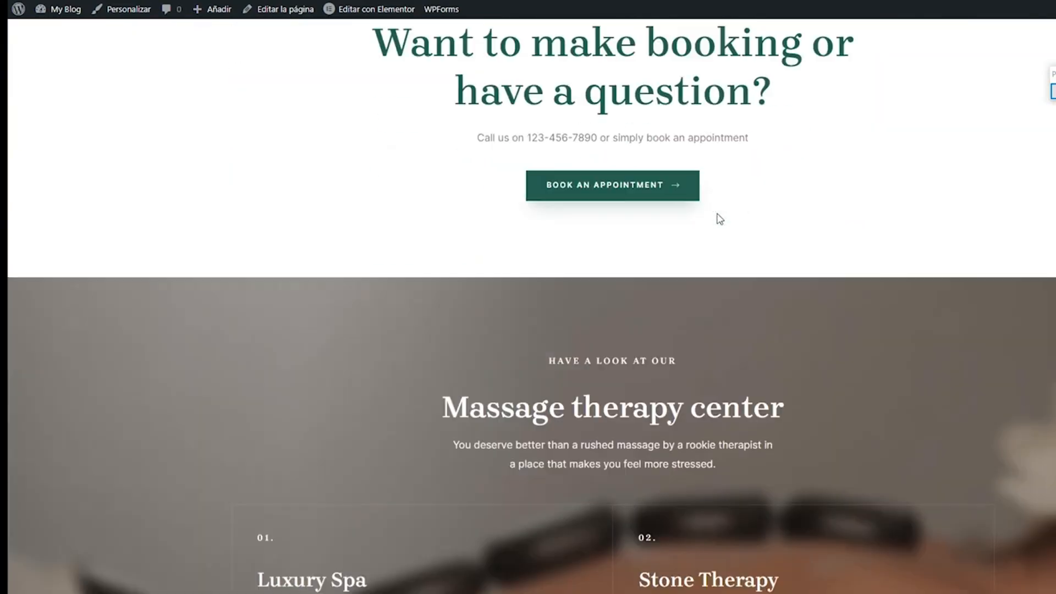
scroll(732, 223, down, 17)
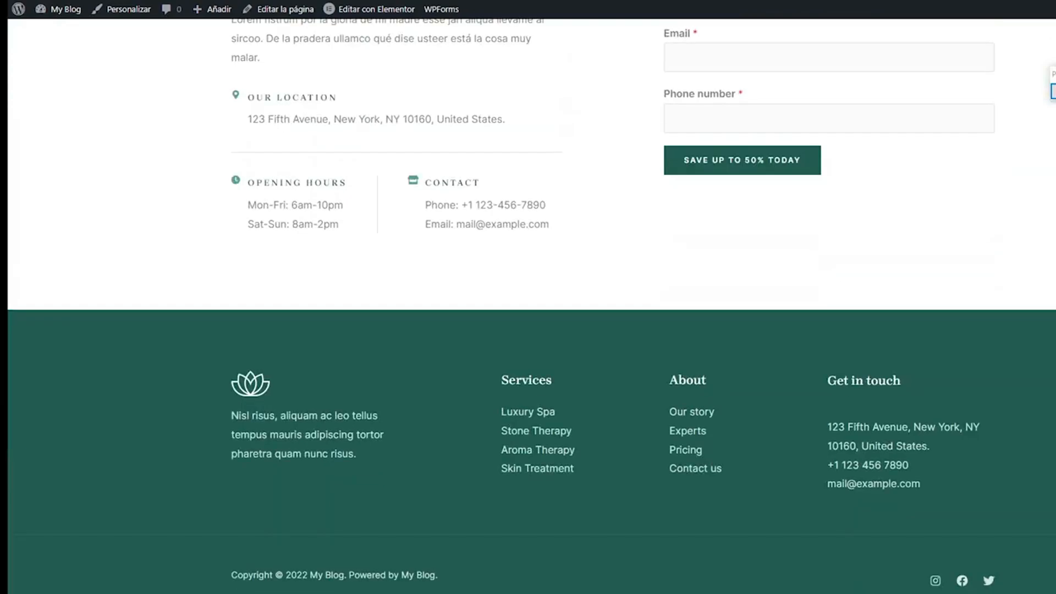
scroll(737, 228, up, 3)
scroll(737, 229, up, 20)
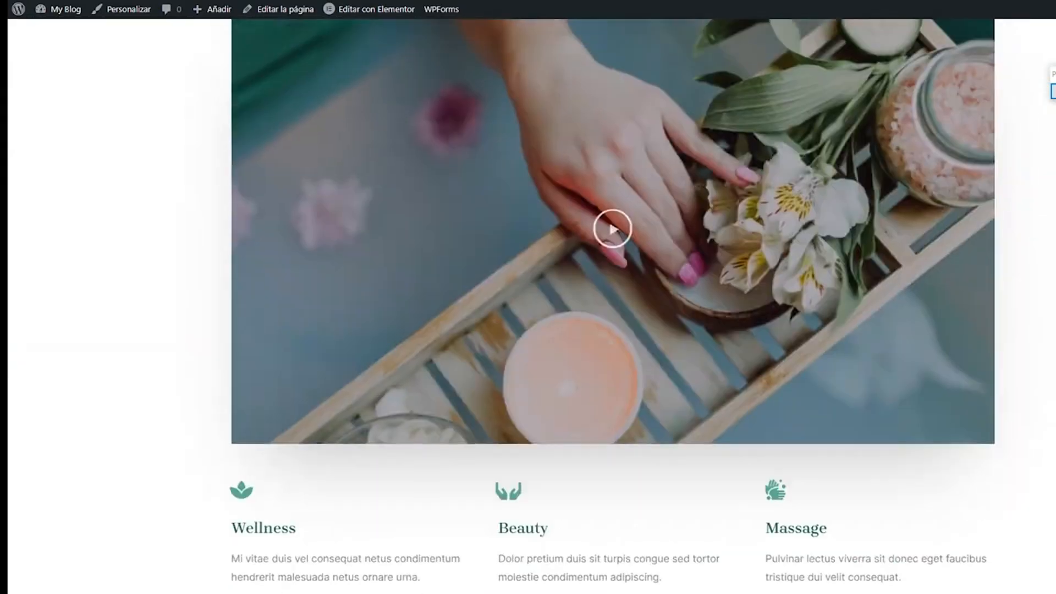
scroll(425, 194, up, 8)
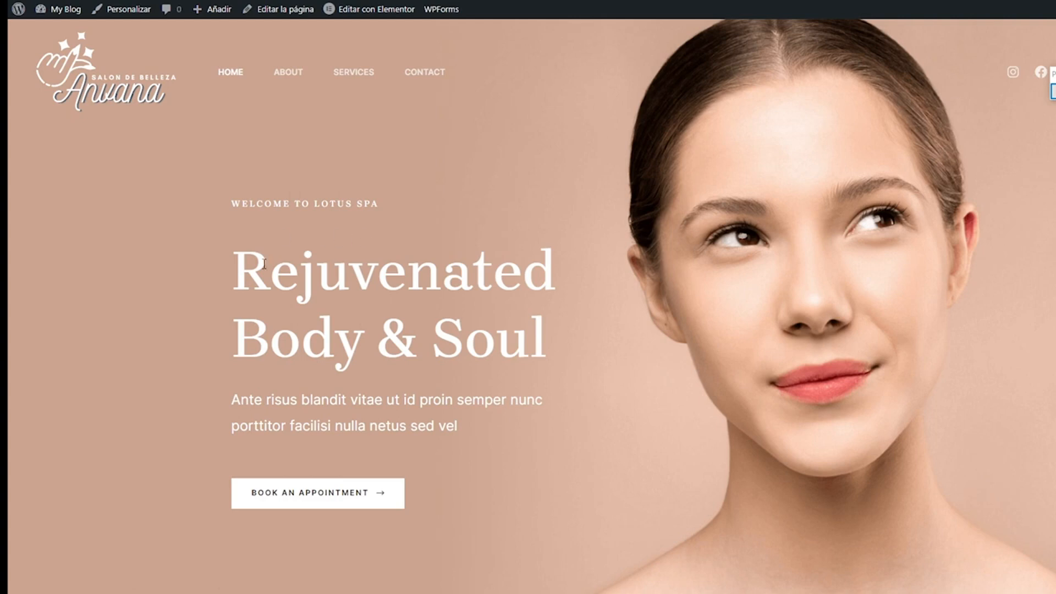
drag(232, 267, 544, 357)
click(505, 391)
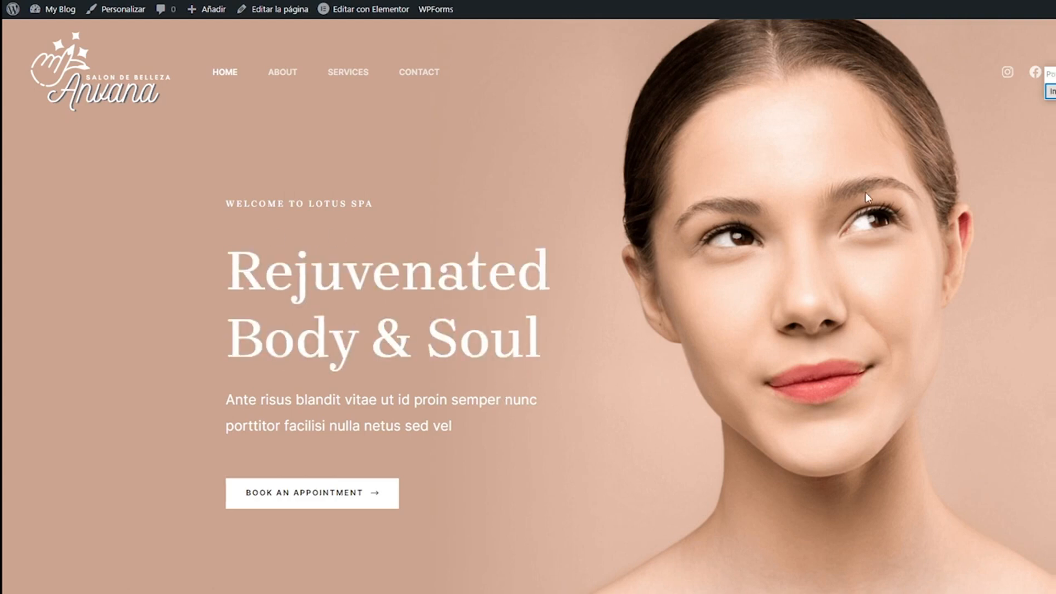
Step: Draw two red arrows at Editar con Elementor, clear them, and open the homepage in Elementor
click(1051, 91)
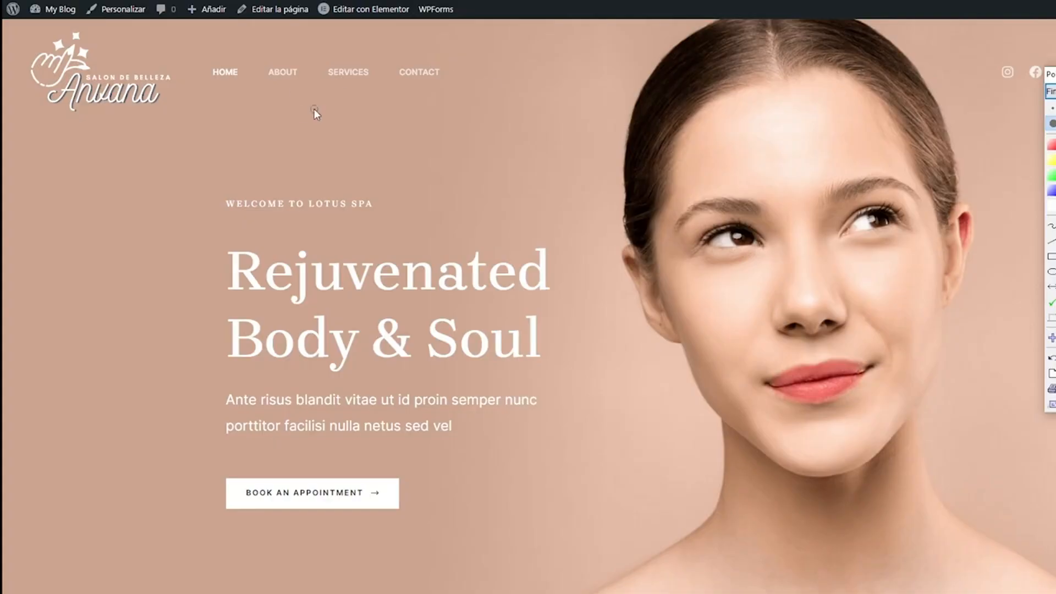
mouse_move(219, 245)
mouse_down()
mouse_move(269, 70)
mouse_move(331, 22)
mouse_up()
drag(391, 213, 374, 24)
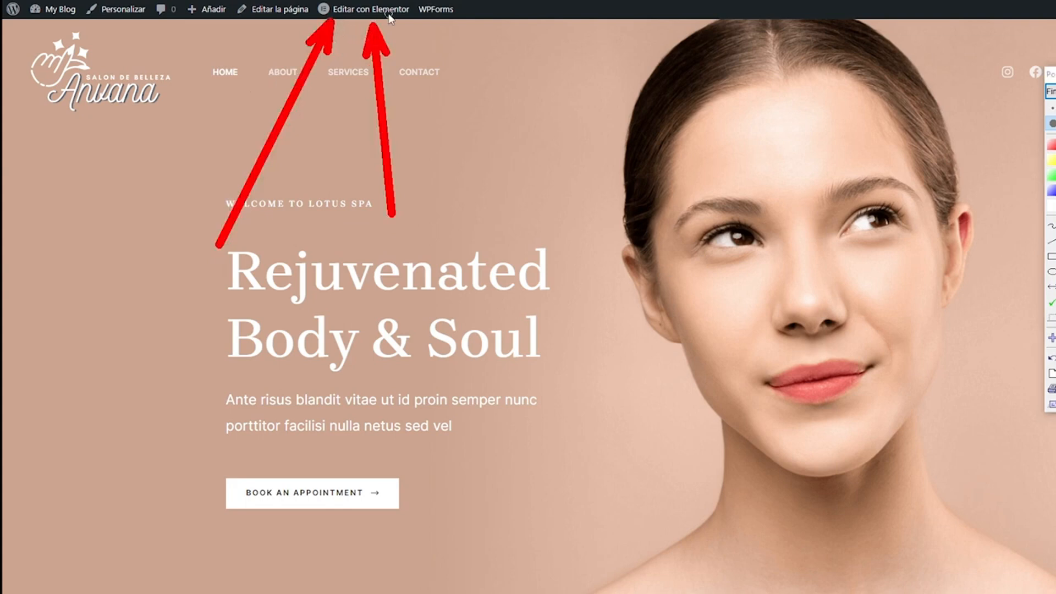
click(1051, 92)
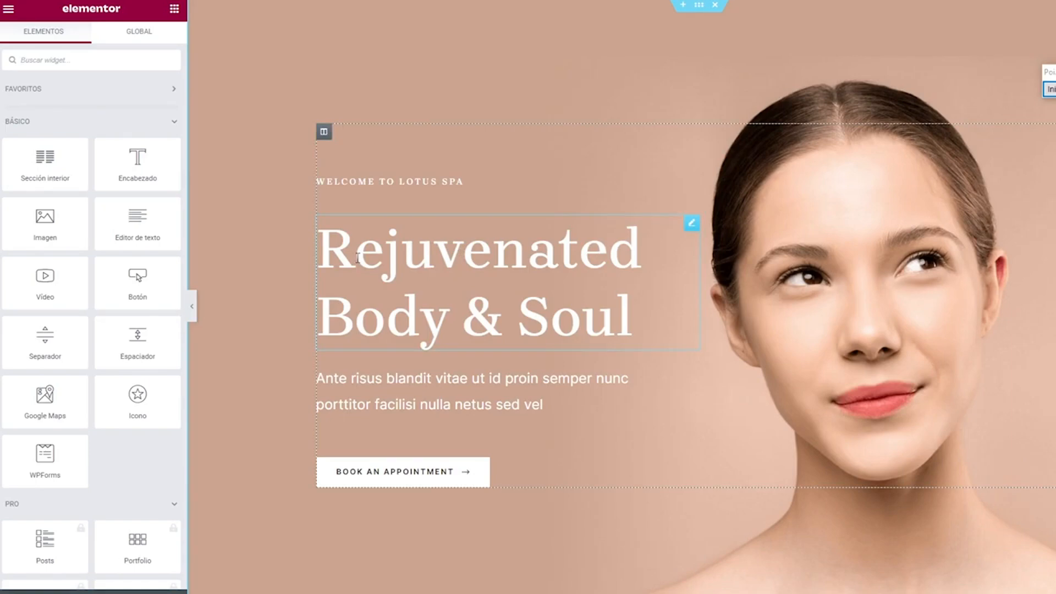
Step: Try overwriting most of the hero heading "Rejuvenated Body & Soul" with filler text
click(418, 257)
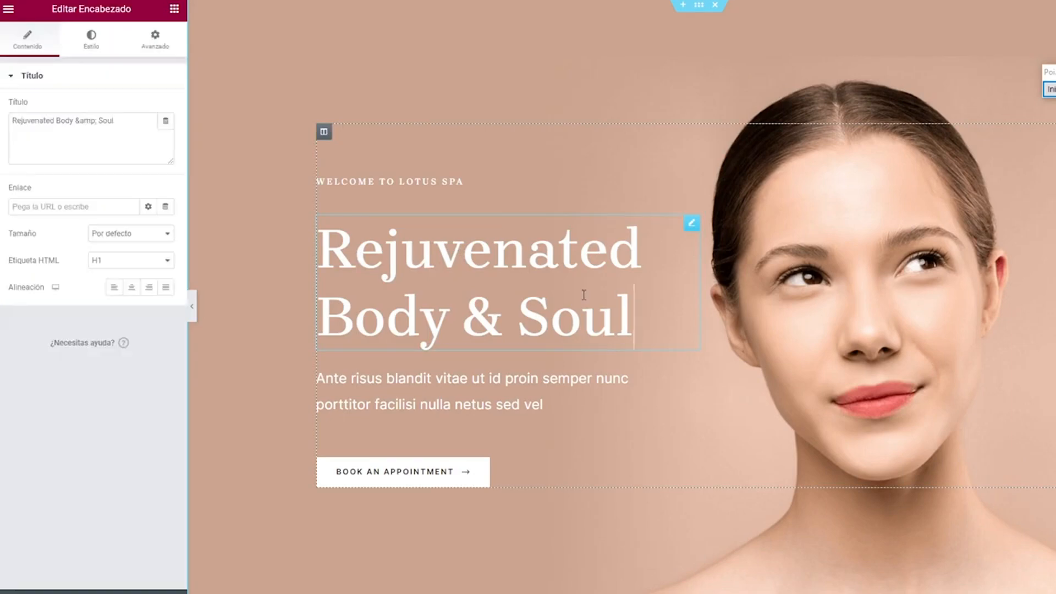
drag(632, 317, 388, 264)
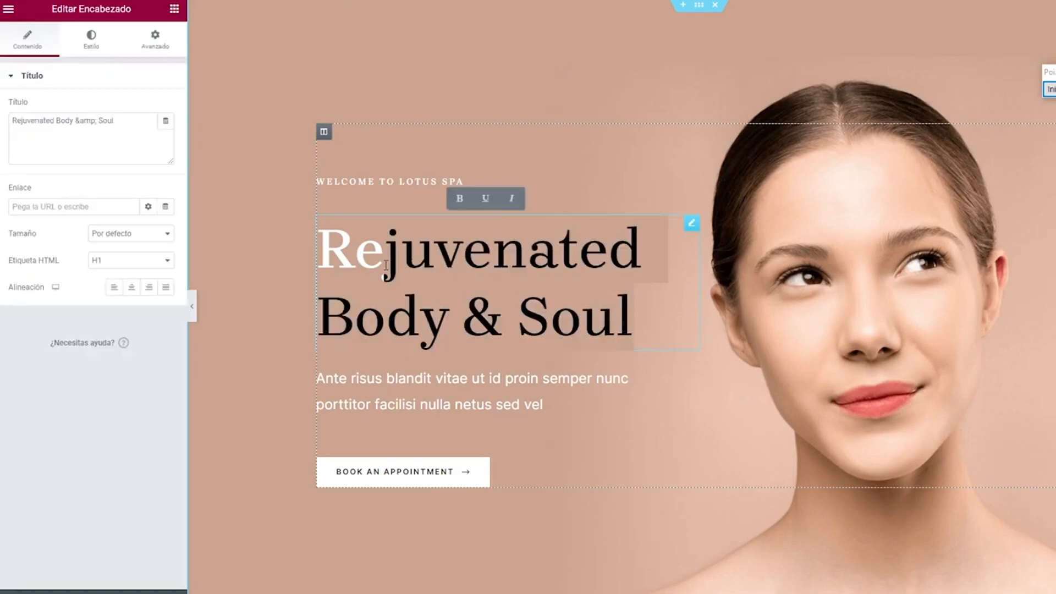
text(hjgjghjgjghjghjghjgjjhj)
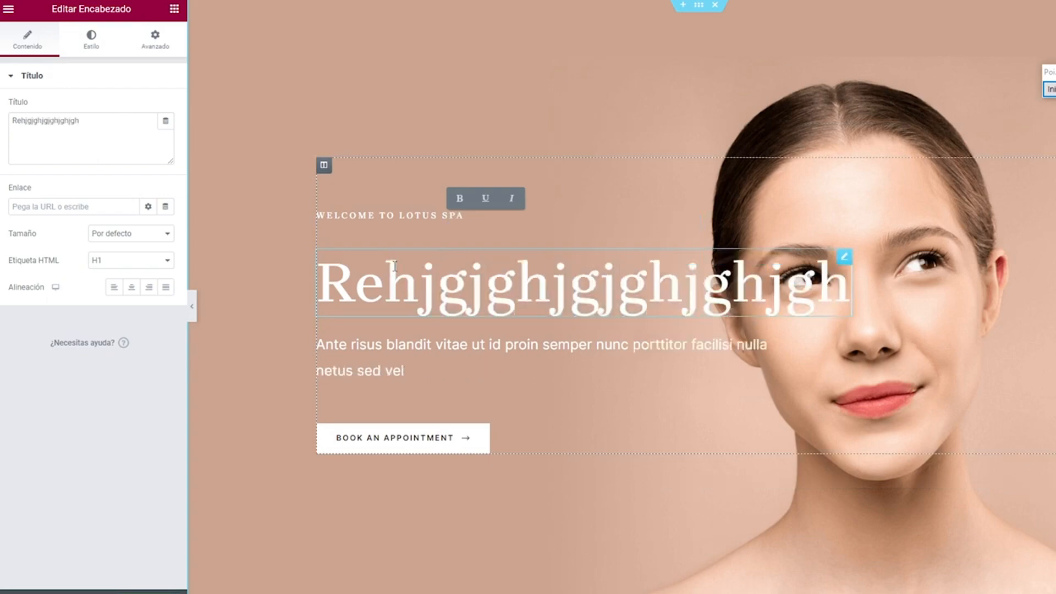
Step: Replace the hero texts with "BIEVENIDO A TU SALON", the heading "Salon de belleza y spa" and the line "Los mejores en la region"
drag(485, 296, 966, 299)
key(BackSpace)
key(BackSpace)
key(BackSpace)
key(BackSpace)
key(BackSpace)
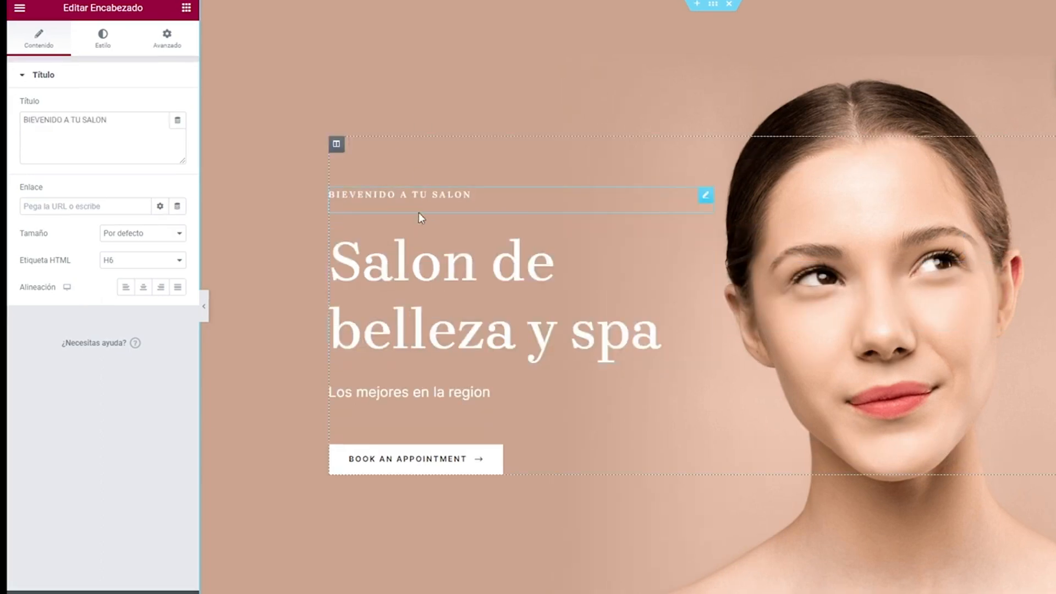
Step: Change the hero button's text to "HACER UNA CITA" and update the page
scroll(403, 390, down, 2)
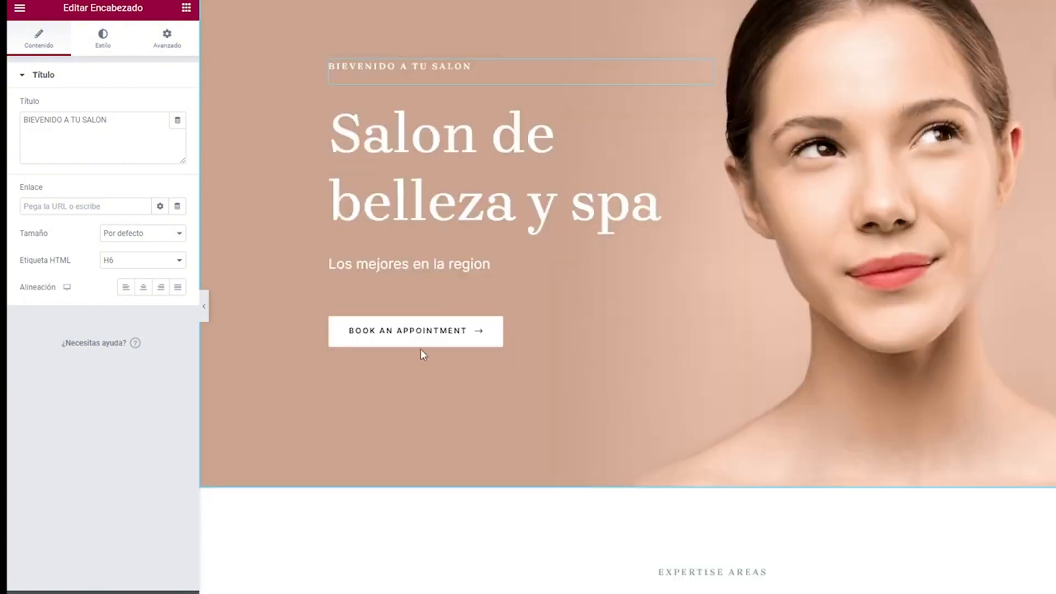
click(493, 334)
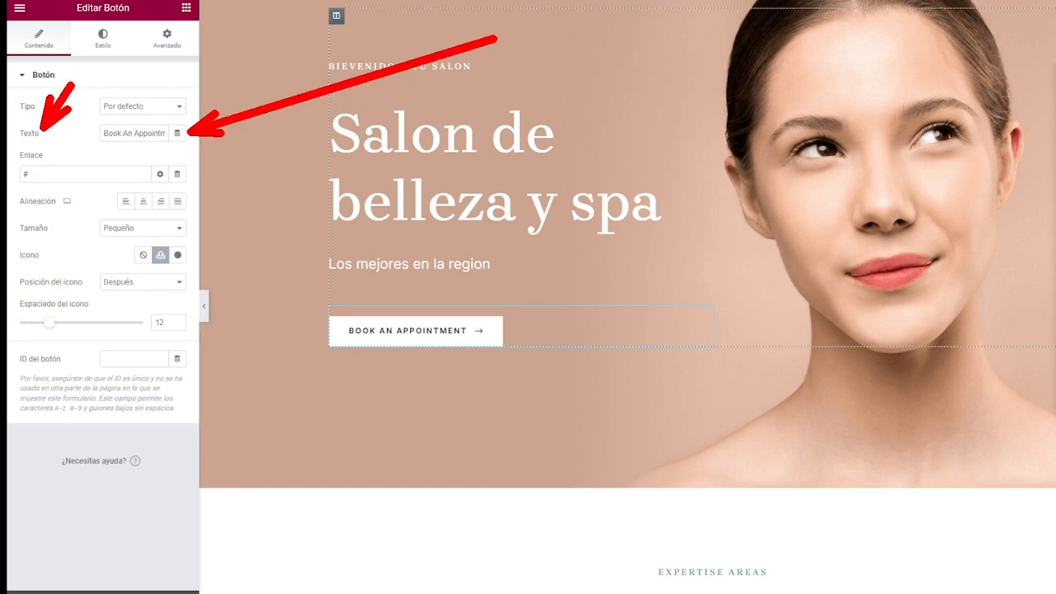
click(145, 139)
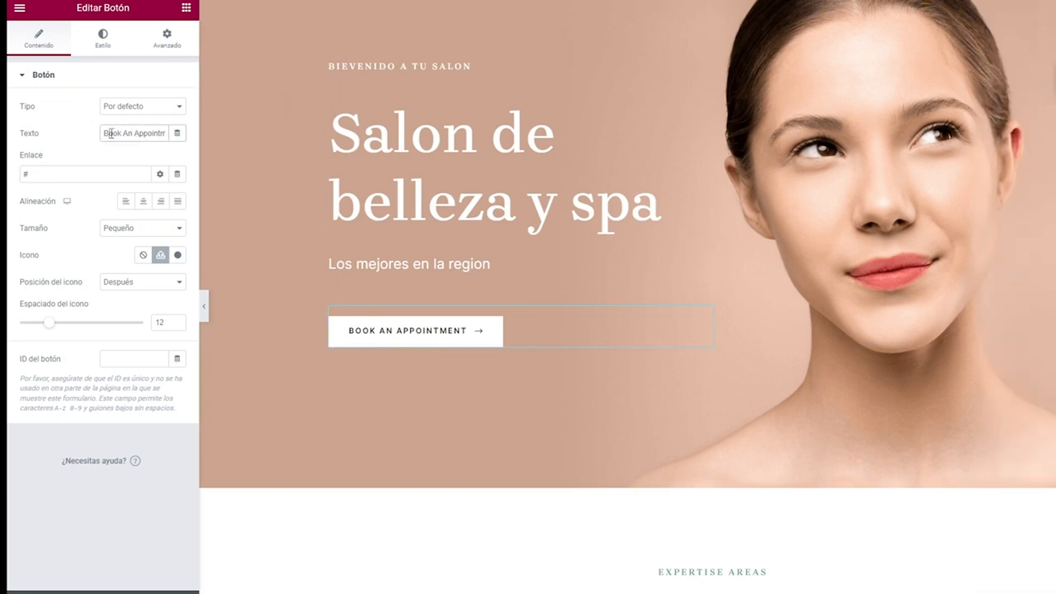
key(ctrl+a)
text(HACER UNA CITA)
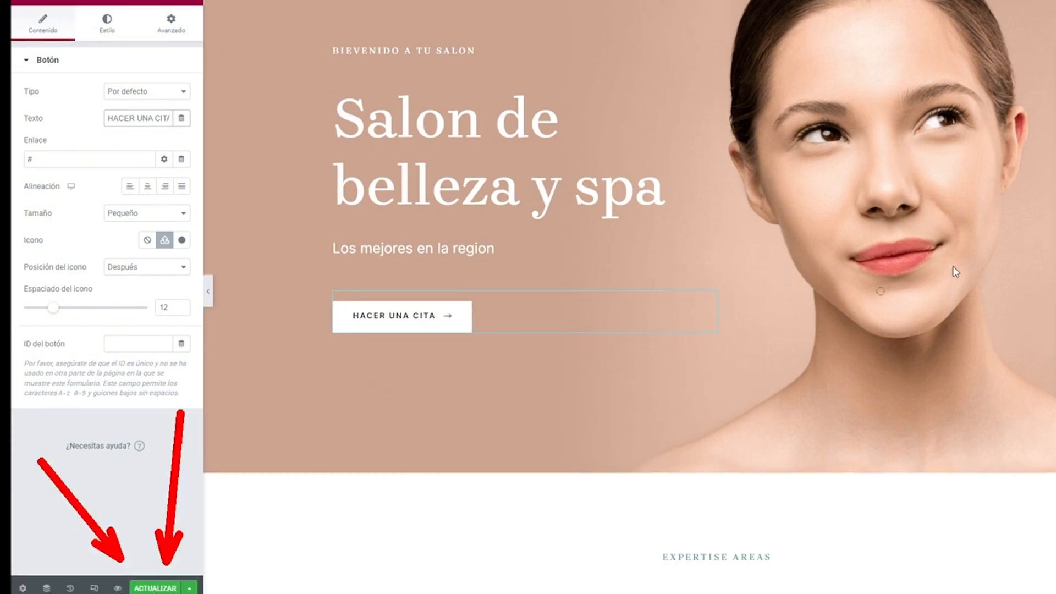
click(162, 587)
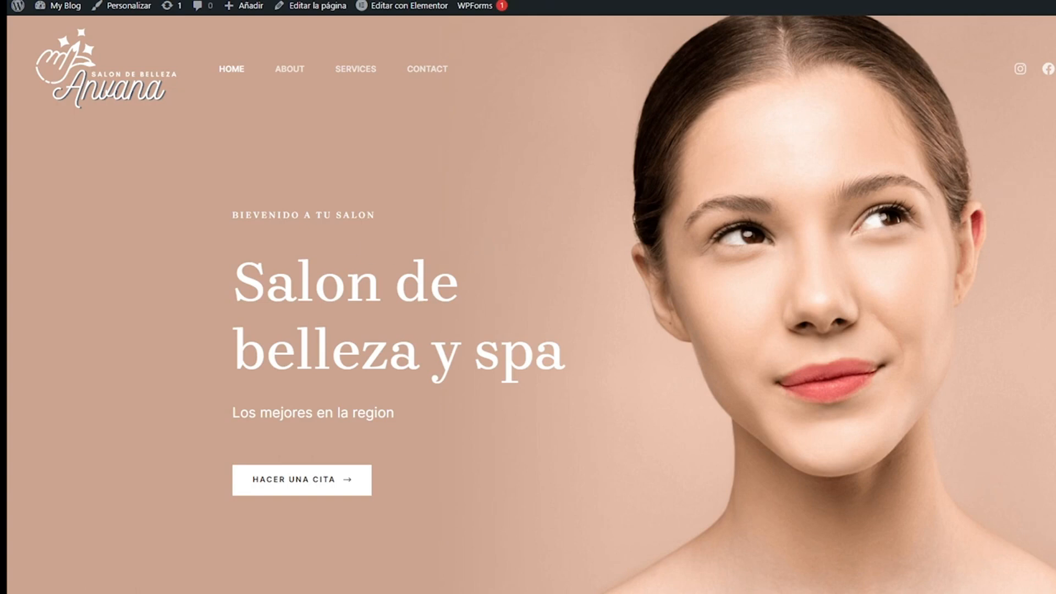
Step: Review the updated homepage, from the hero through the expertise areas to the massage therapy section and back
scroll(531, 303, down, 2)
scroll(532, 304, down, 5)
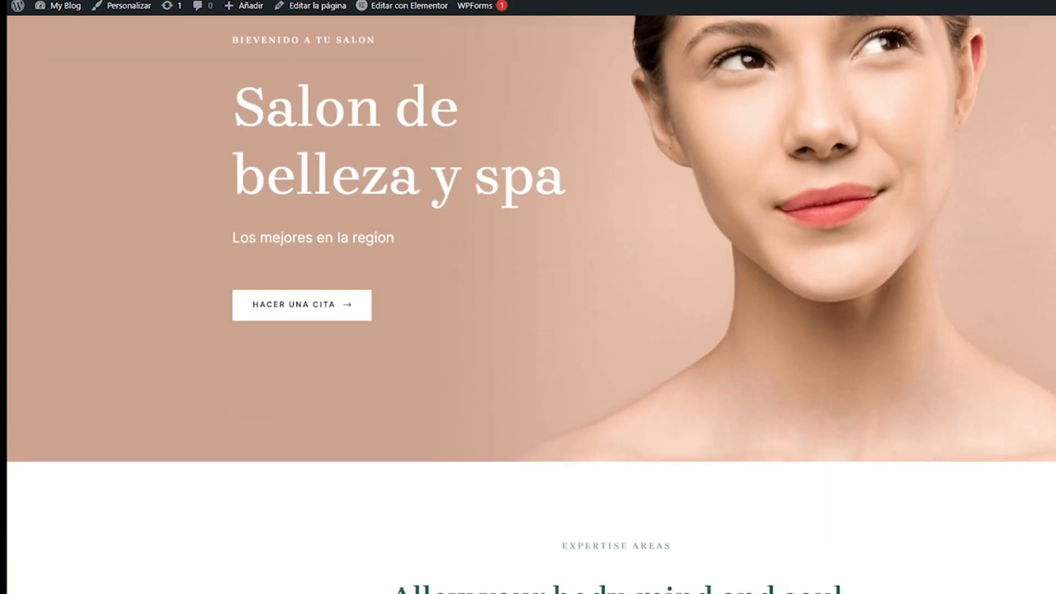
scroll(531, 303, down, 4)
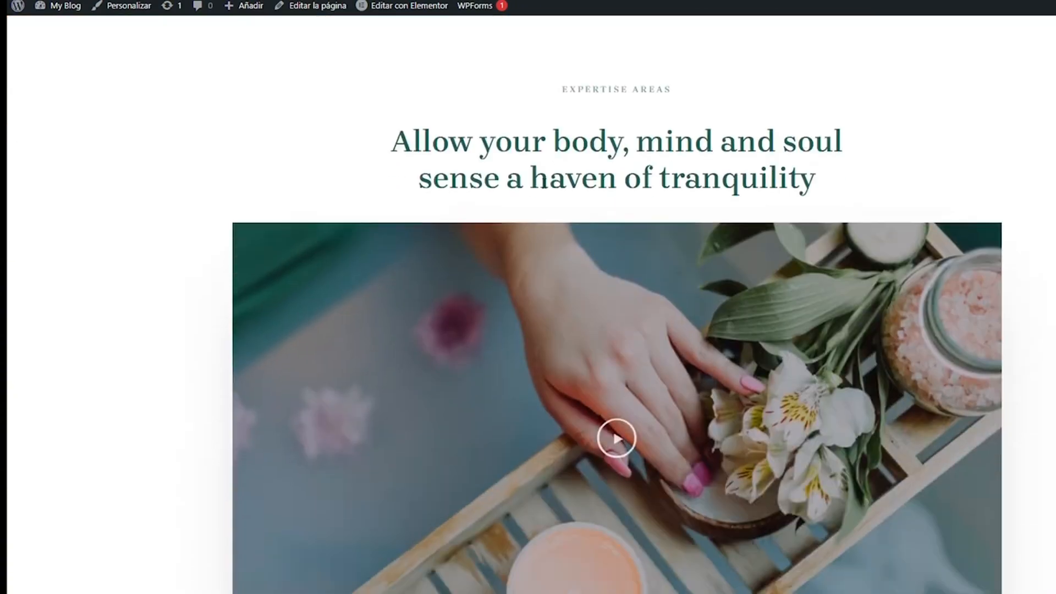
drag(410, 142, 785, 223)
scroll(719, 158, down, 6)
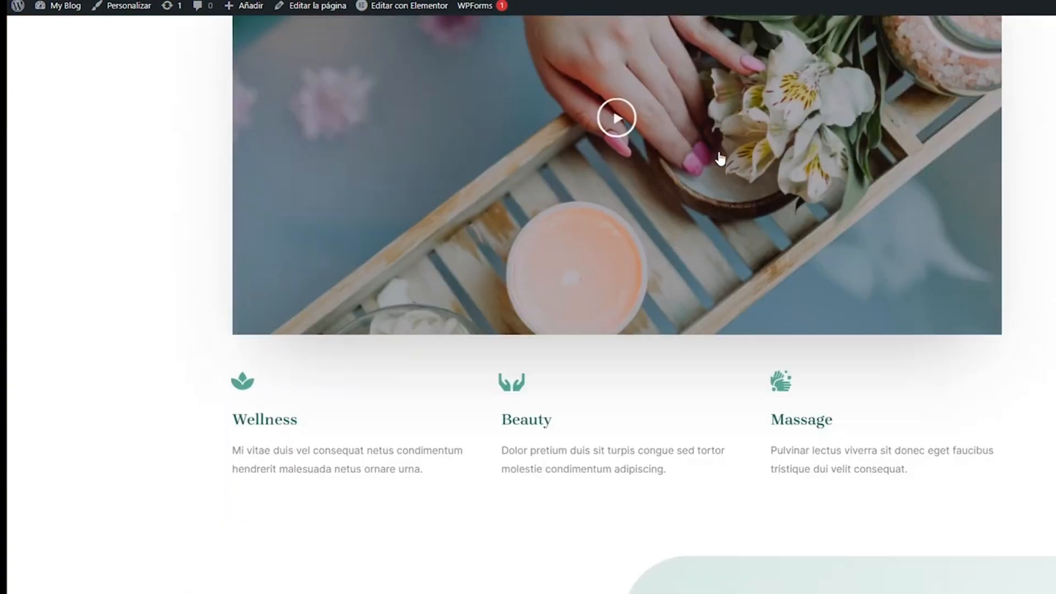
scroll(696, 233, up, 2)
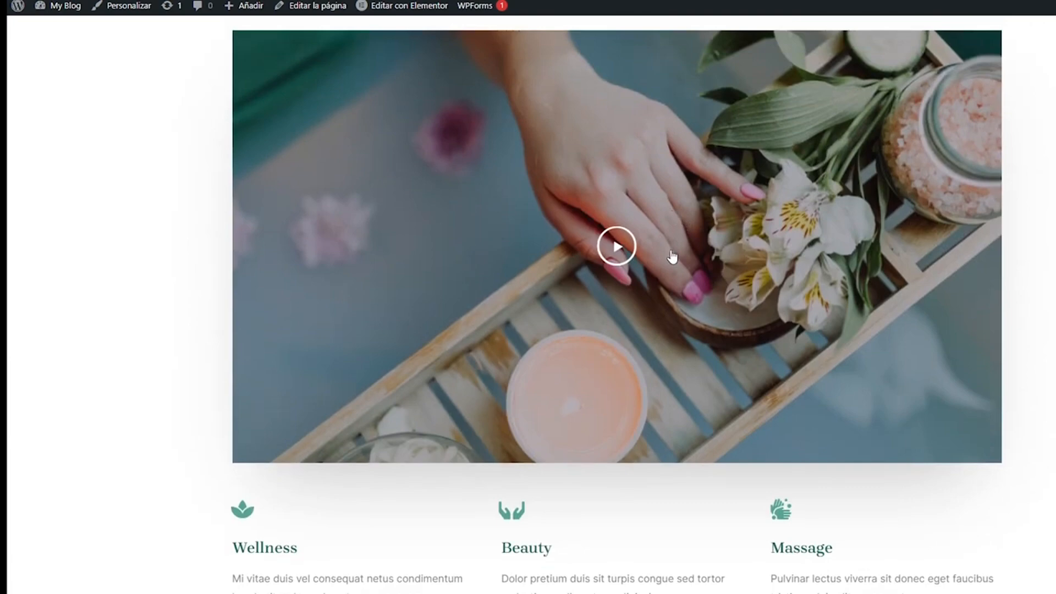
scroll(672, 257, up, 2)
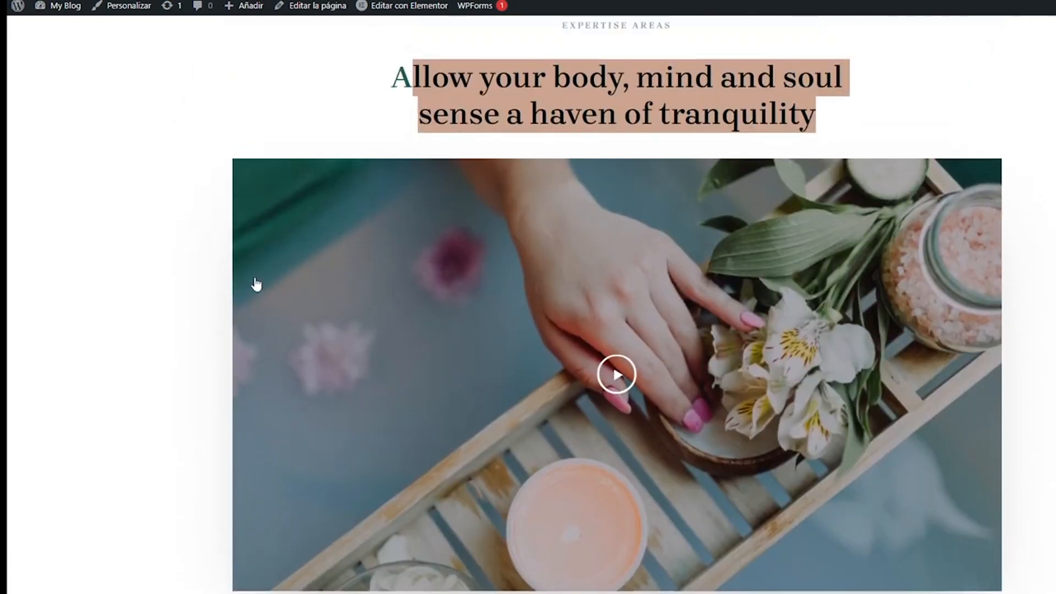
scroll(256, 284, down, 20)
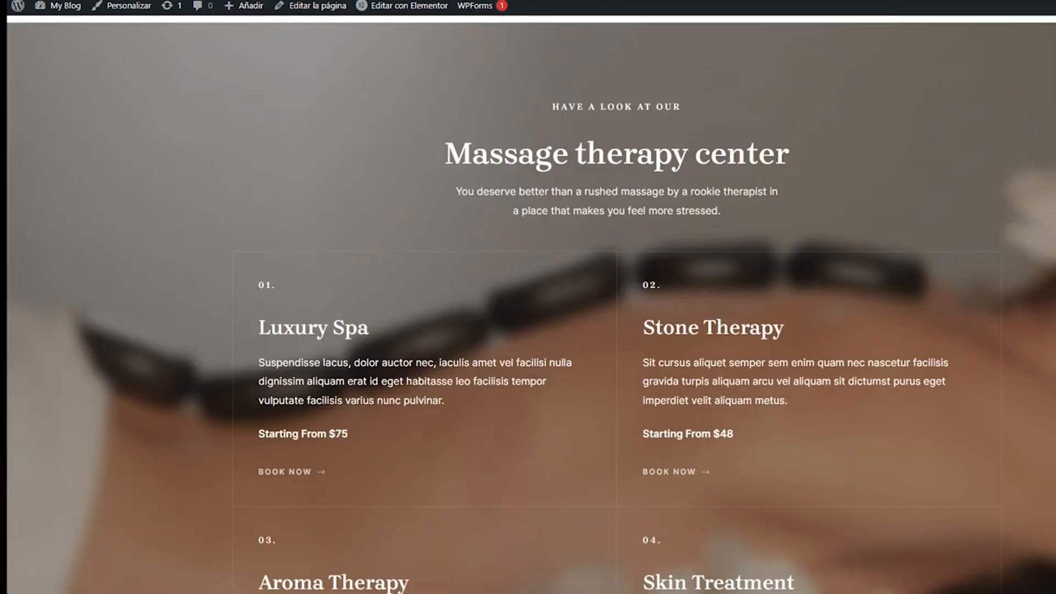
scroll(763, 175, up, 20)
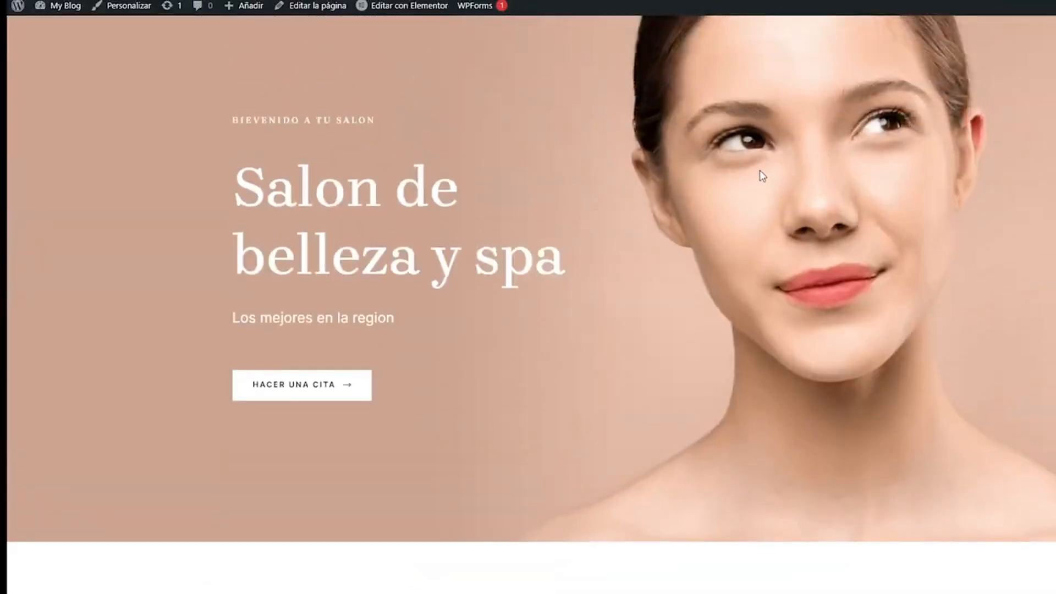
scroll(763, 175, up, 2)
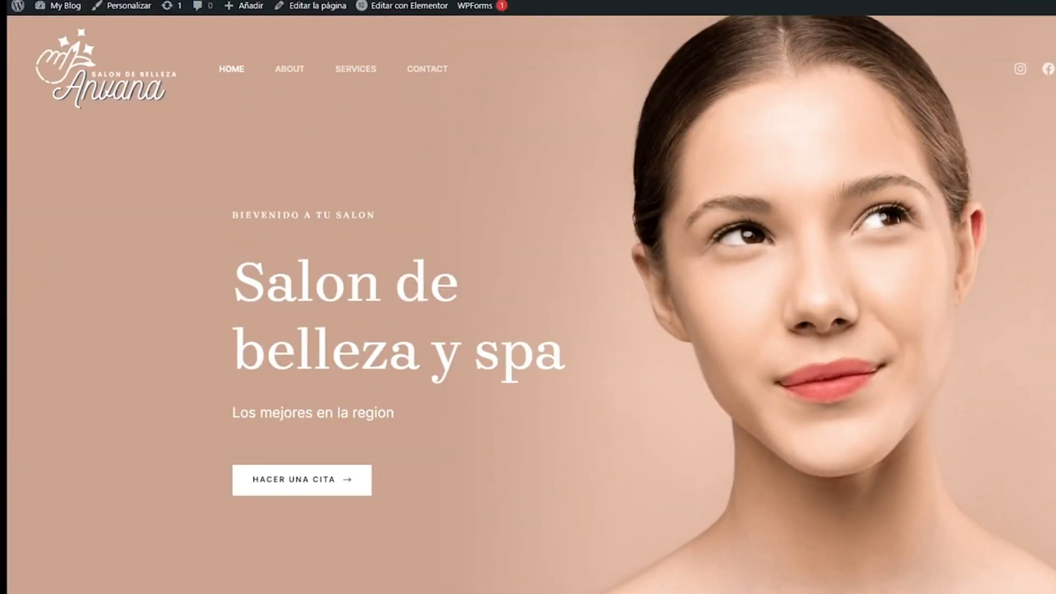
Step: Draw red arrows at the HOME and SERVICES entries of the site navigation, and clear them
mouse_move(94, 330)
mouse_down()
mouse_move(217, 165)
mouse_move(219, 87)
mouse_up()
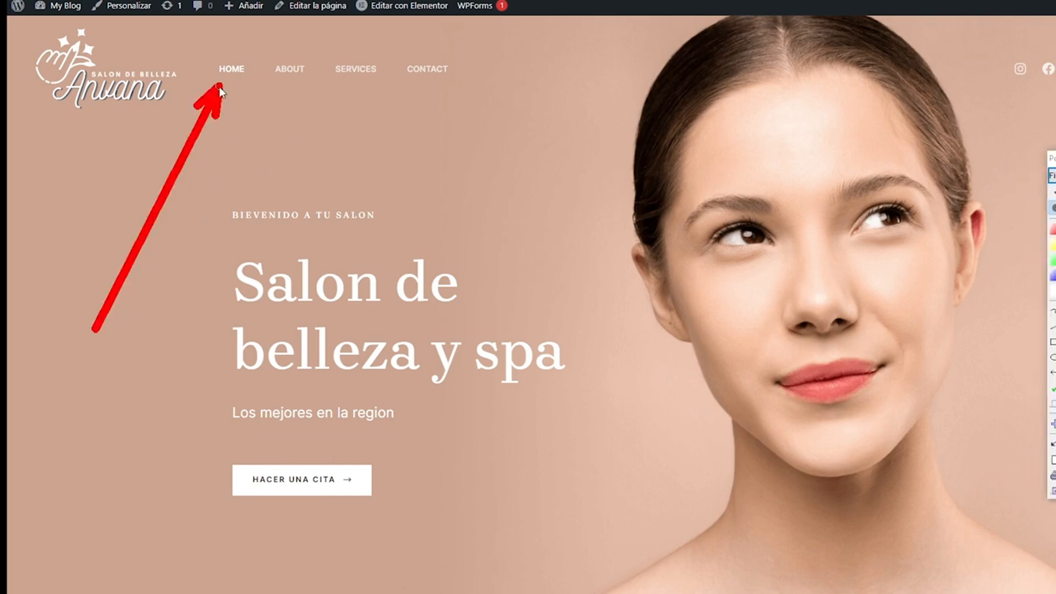
drag(545, 188, 388, 87)
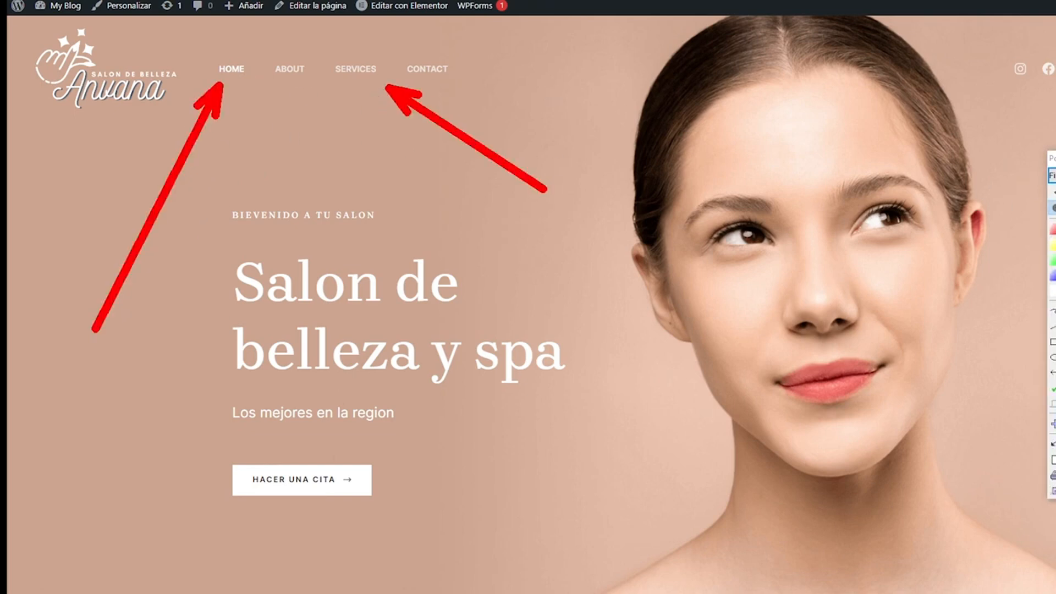
click(1053, 177)
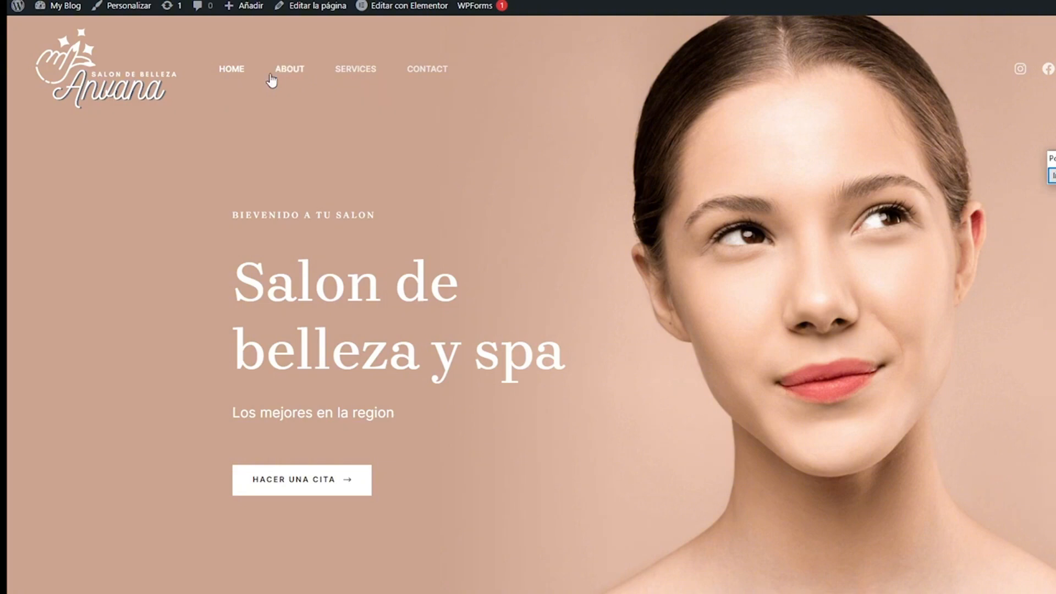
Step: Draw a red arrow at My Blog, clear it, and open the WordPress dashboard (Escritorio)
click(1053, 176)
mouse_move(109, 252)
mouse_down()
mouse_move(89, 88)
mouse_move(53, 65)
mouse_move(50, 22)
mouse_up()
click(1053, 176)
mouse_move(66, 6)
click(73, 33)
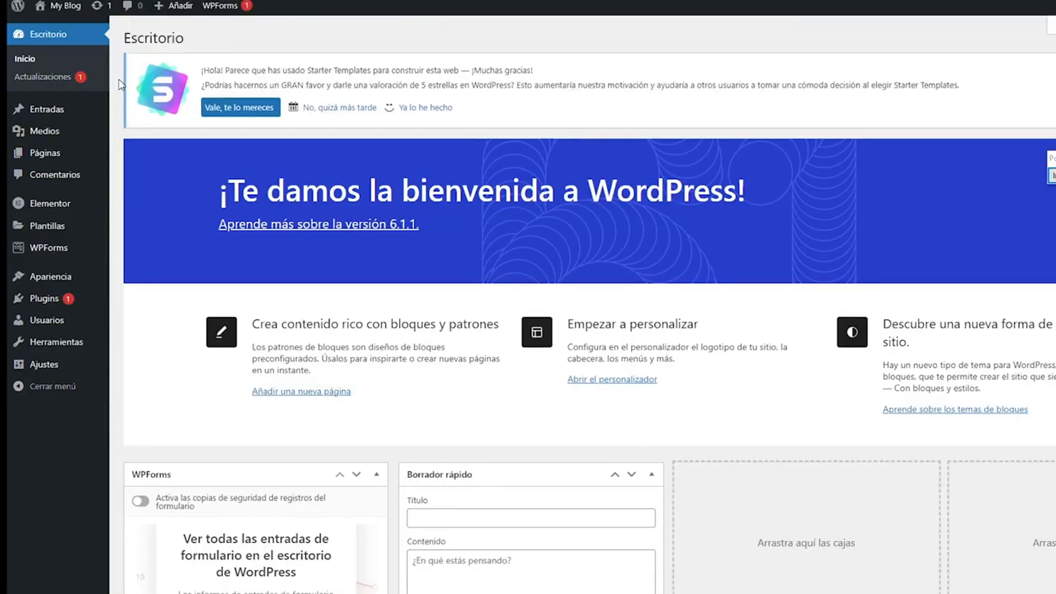
Step: Open the Menús editor under Apariencia and draw a red arrow at the choice of menu for editing
mouse_move(69, 230)
mouse_move(49, 278)
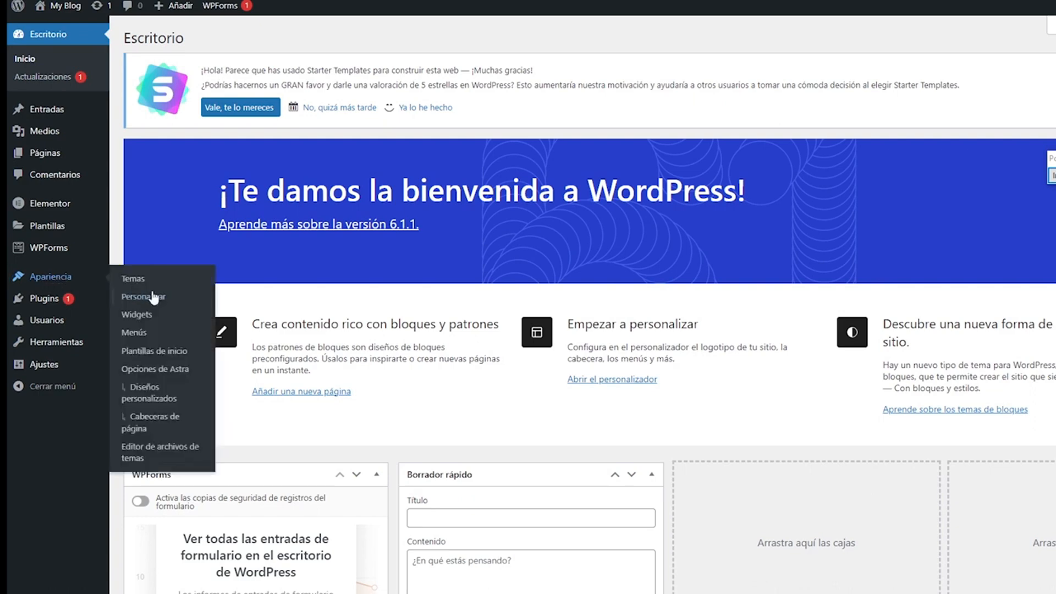
click(134, 332)
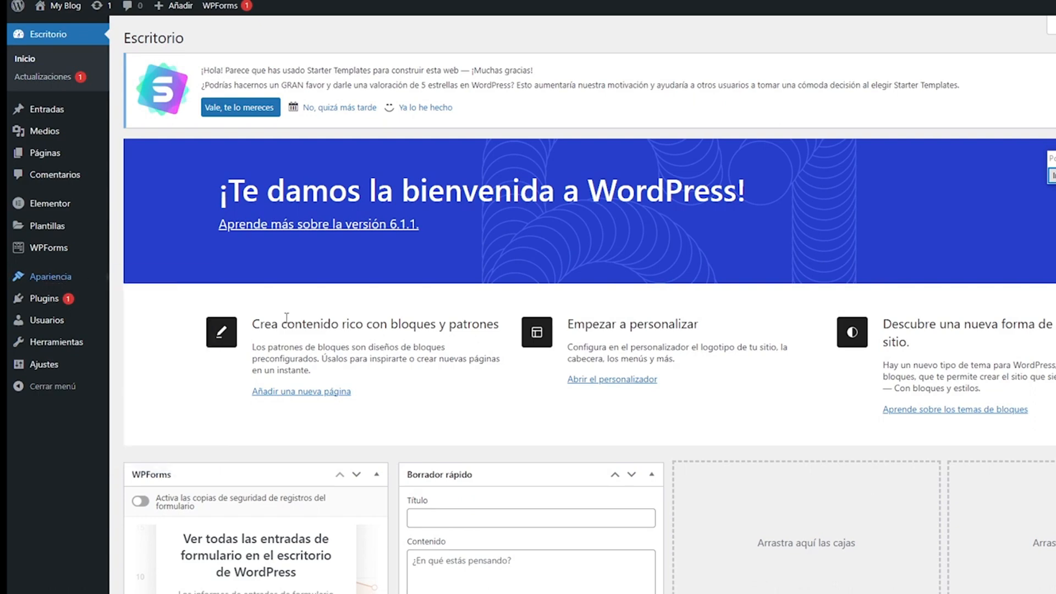
scroll(495, 275, down, 2)
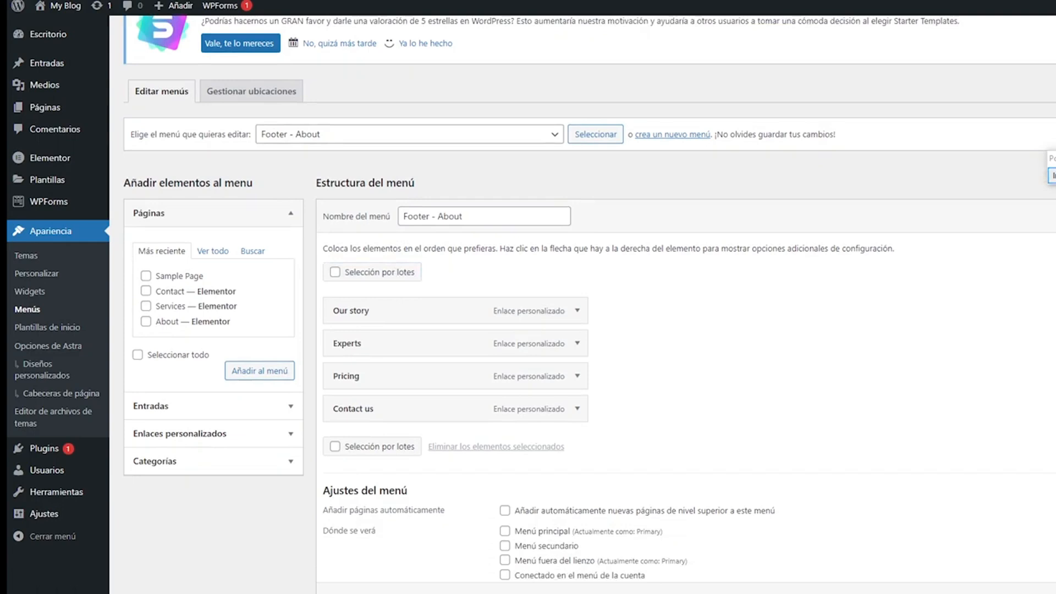
mouse_move(213, 363)
mouse_down()
mouse_move(189, 184)
mouse_move(160, 148)
mouse_up()
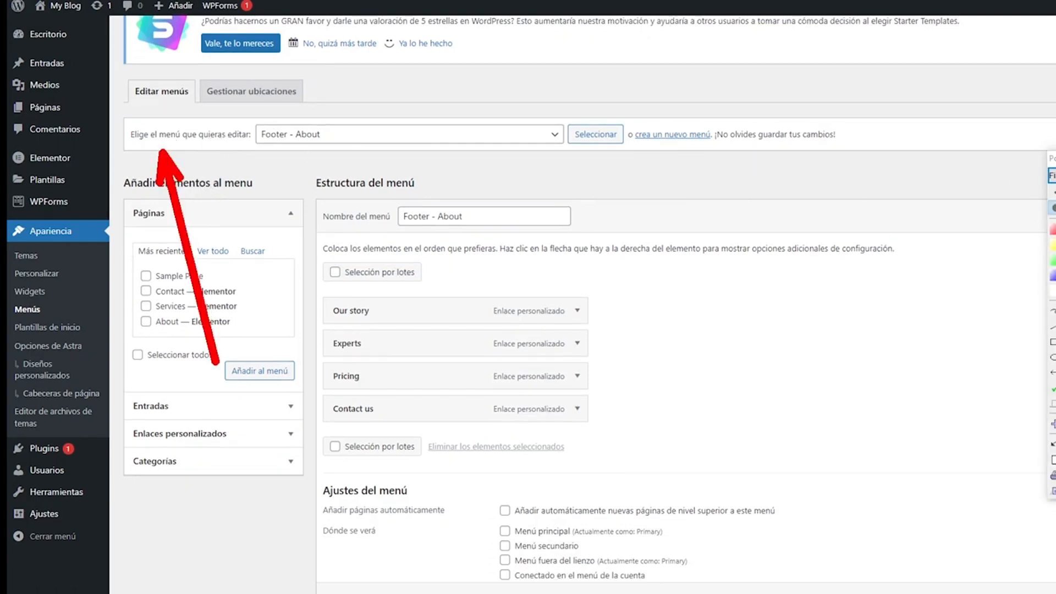
Step: Load the Primary menu (Menú principal, Menú fuera del lienzo, Menú del pie de página) for editing
click(449, 141)
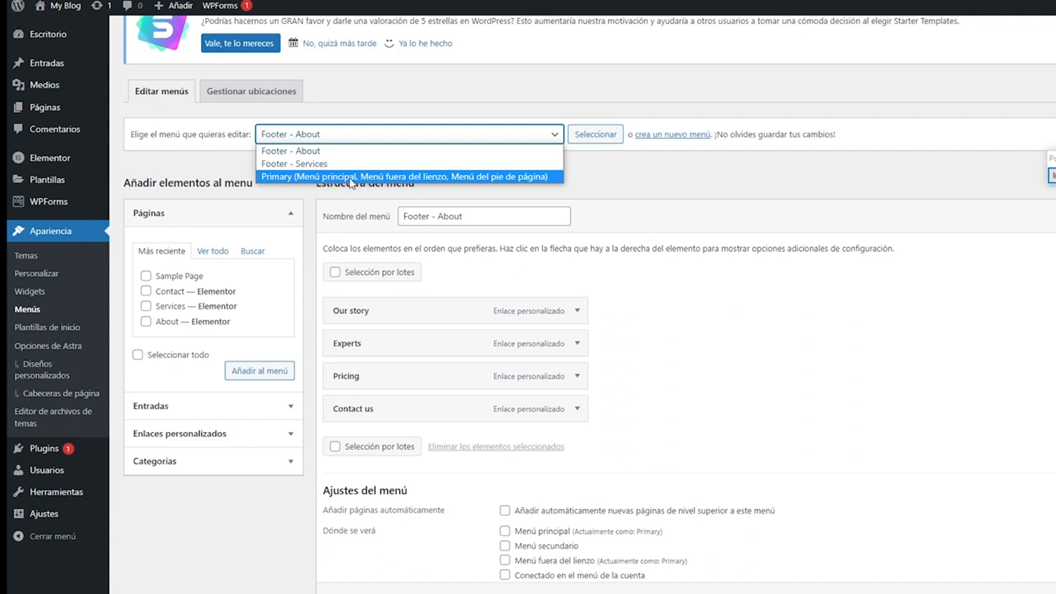
click(332, 178)
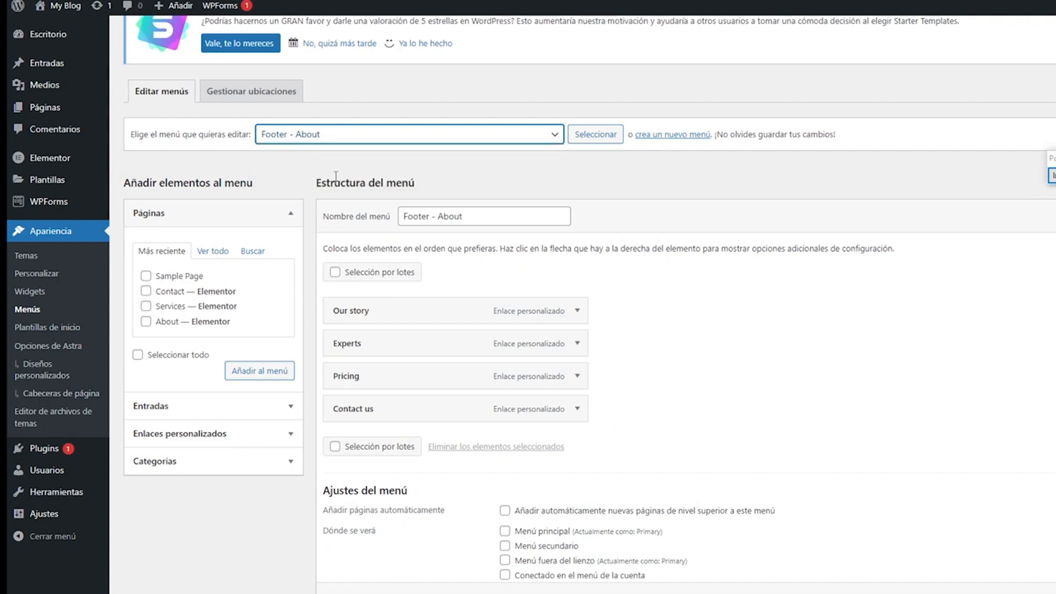
click(594, 138)
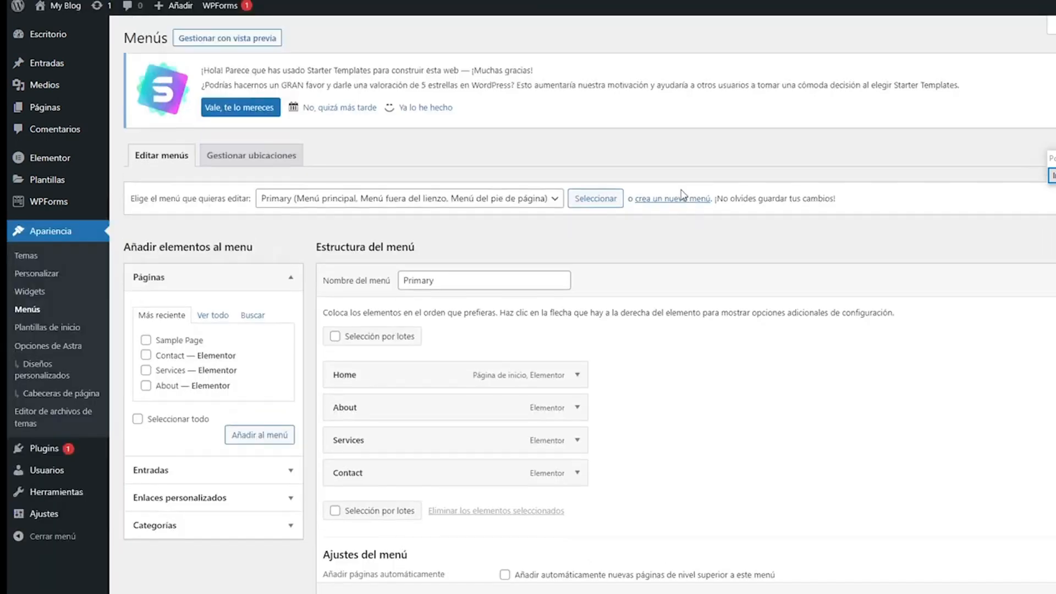
Step: Change the Home item's navigation label to "Inicio" in the Primary menu and collapse its settings
scroll(930, 225, down, 3)
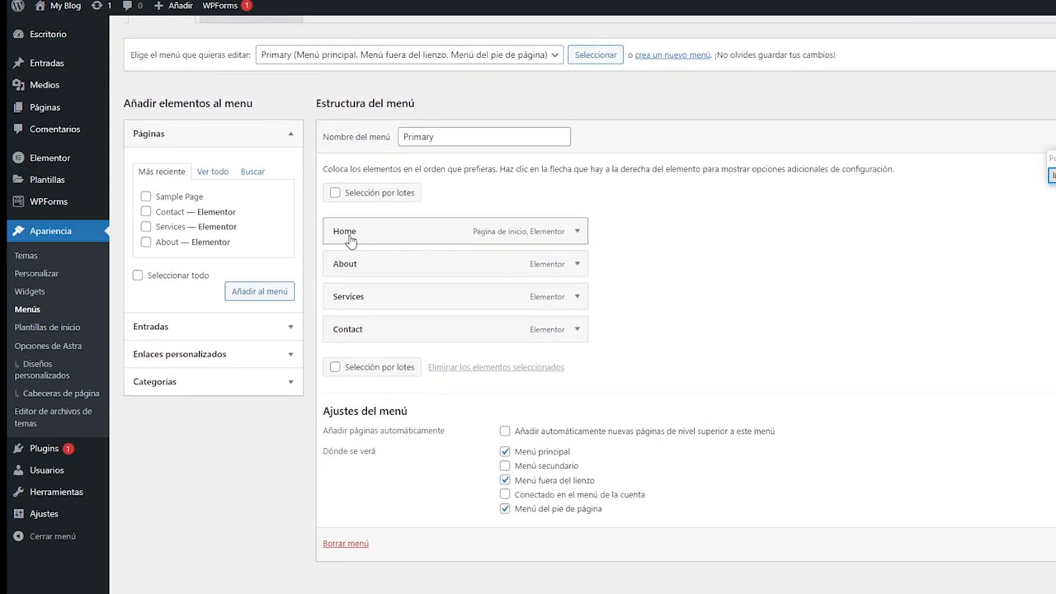
click(578, 232)
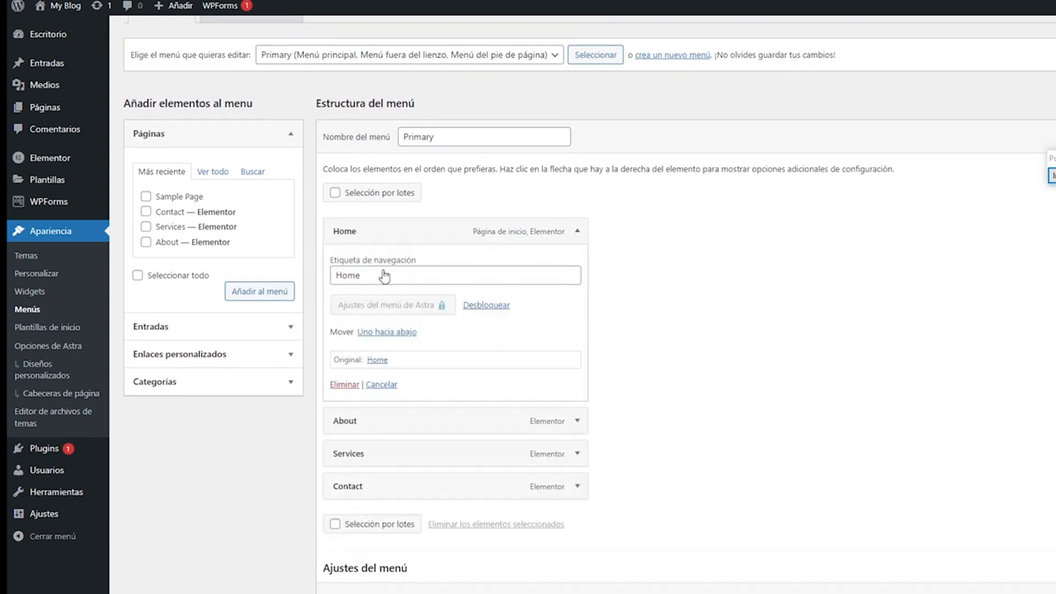
drag(375, 275, 324, 276)
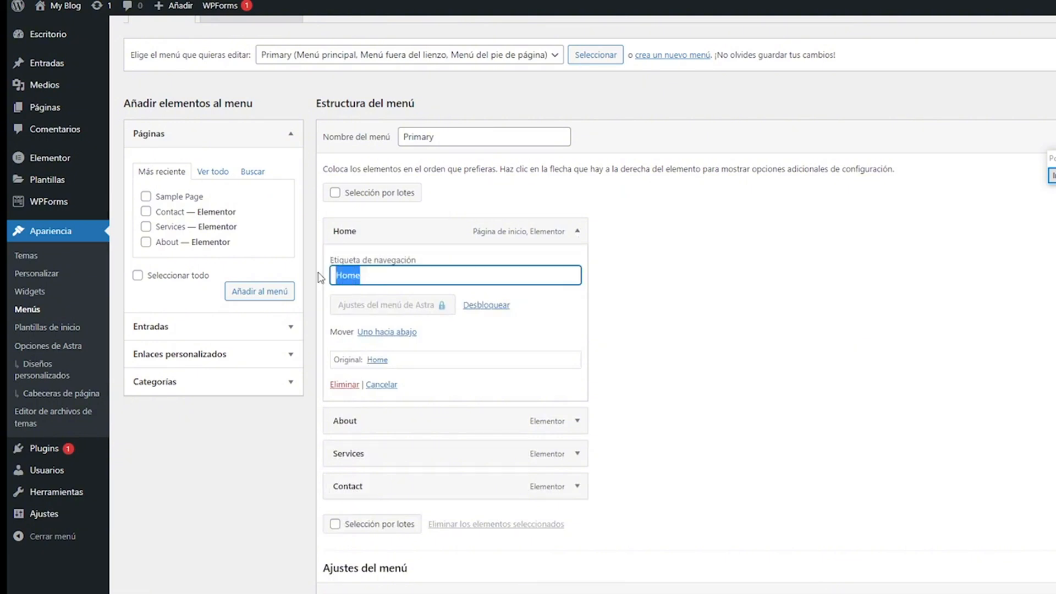
text(iNIC)
text(nicio)
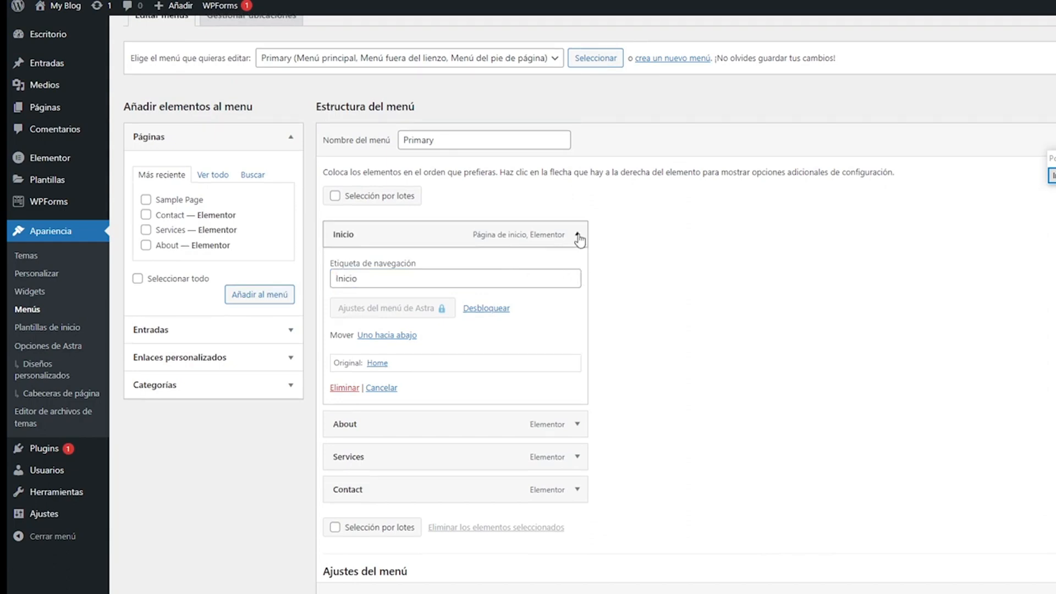
click(578, 232)
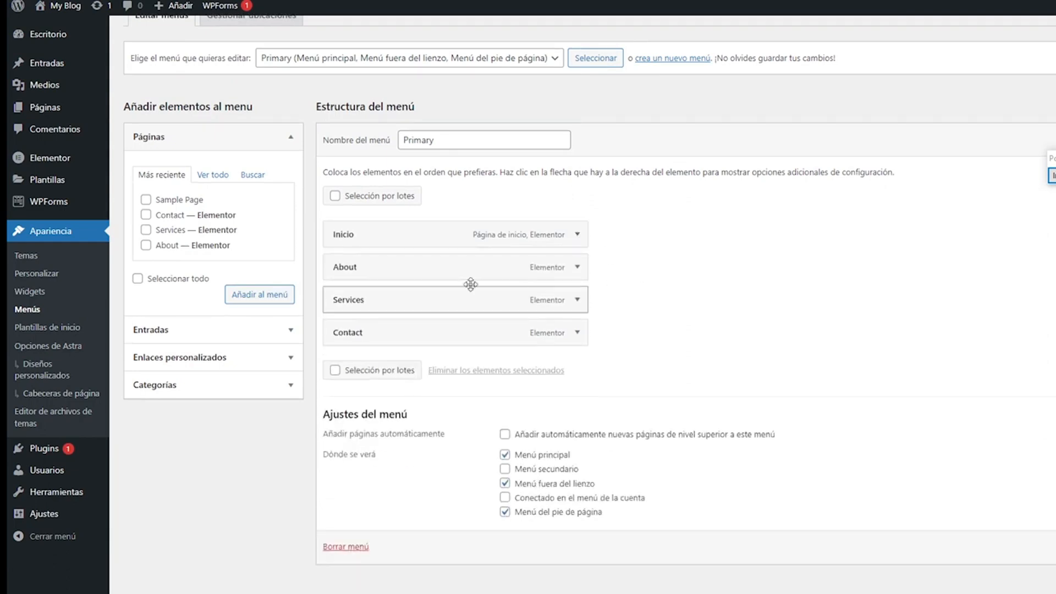
Step: Change the About item's navigation label to "Conocenos" and collapse its settings
click(578, 268)
drag(385, 311, 280, 306)
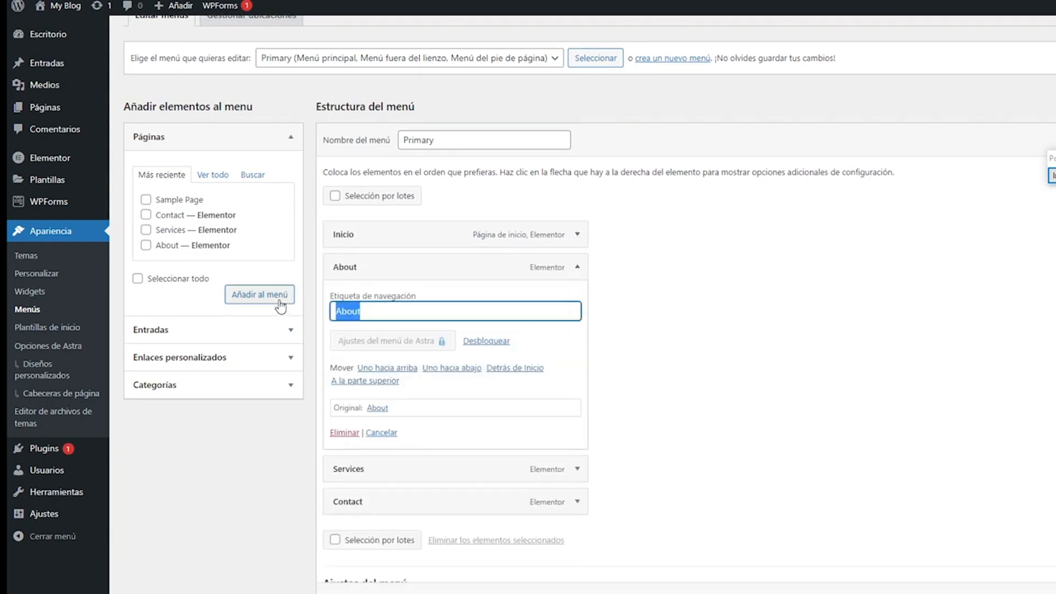
text(Conocenos)
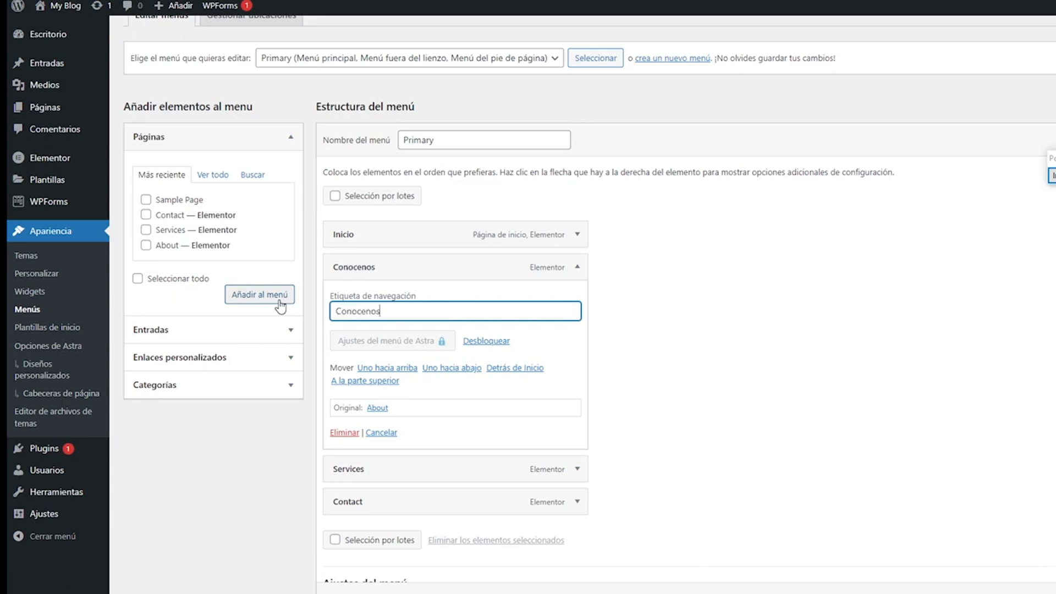
click(578, 267)
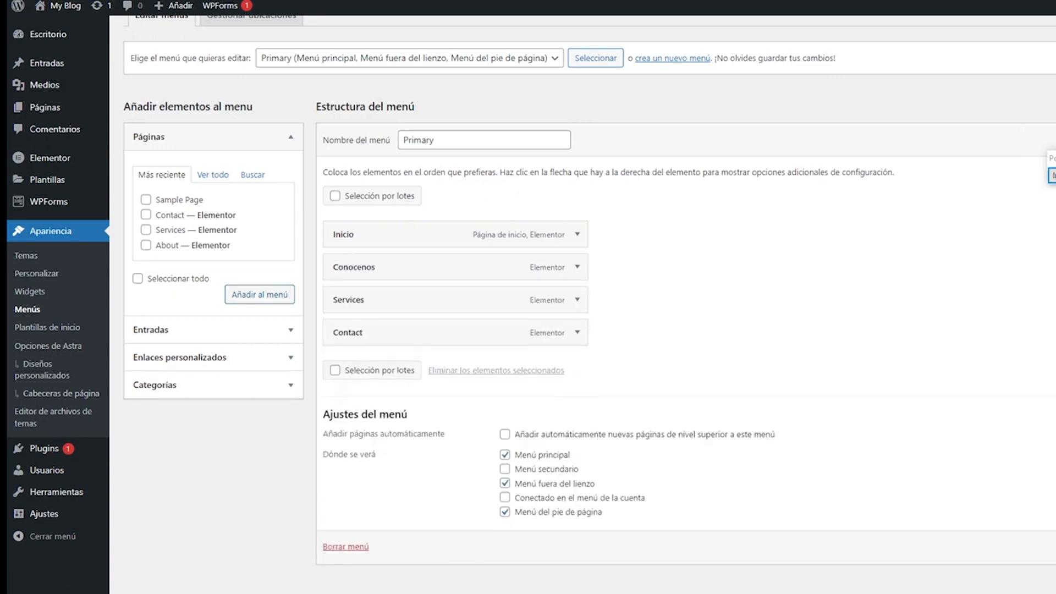
Step: Draw two red arrows at Guardar menú, clear them, and save the Primary menu
drag(1055, 159, 988, 107)
click(994, 124)
drag(975, 188, 1020, 497)
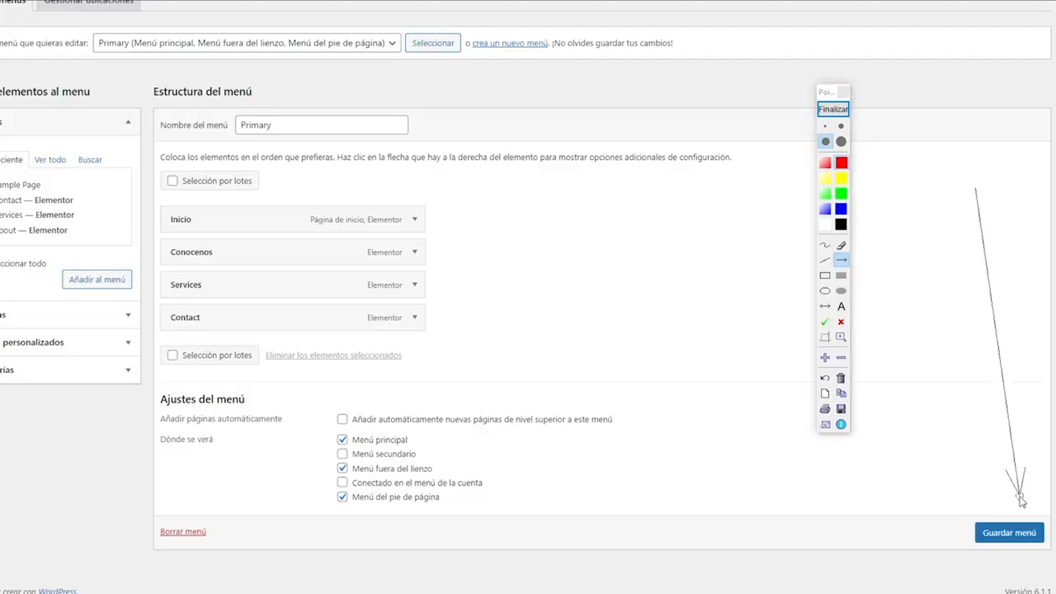
drag(793, 517, 1004, 551)
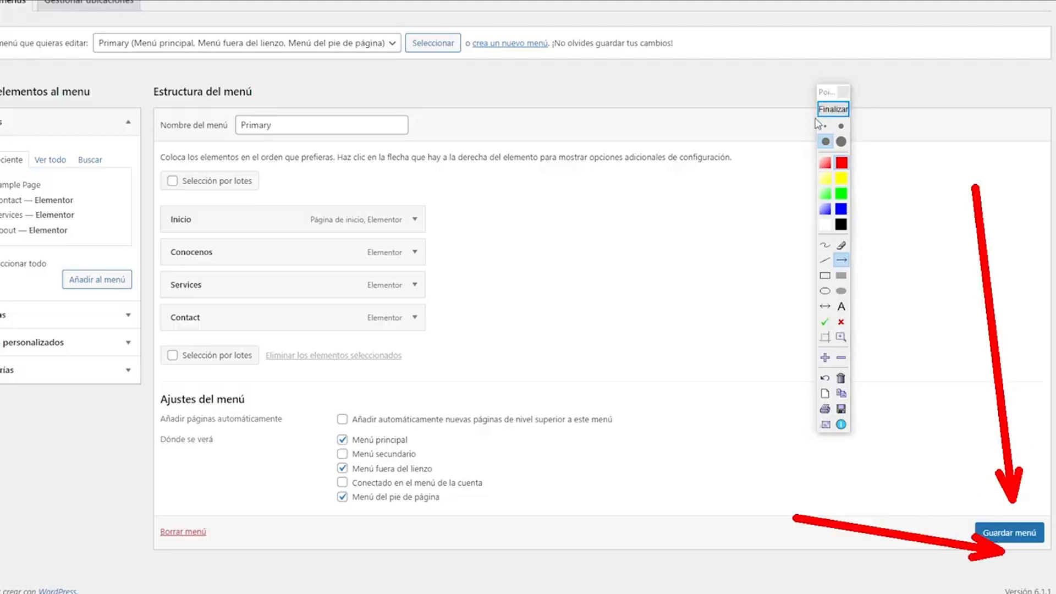
click(829, 110)
click(1010, 532)
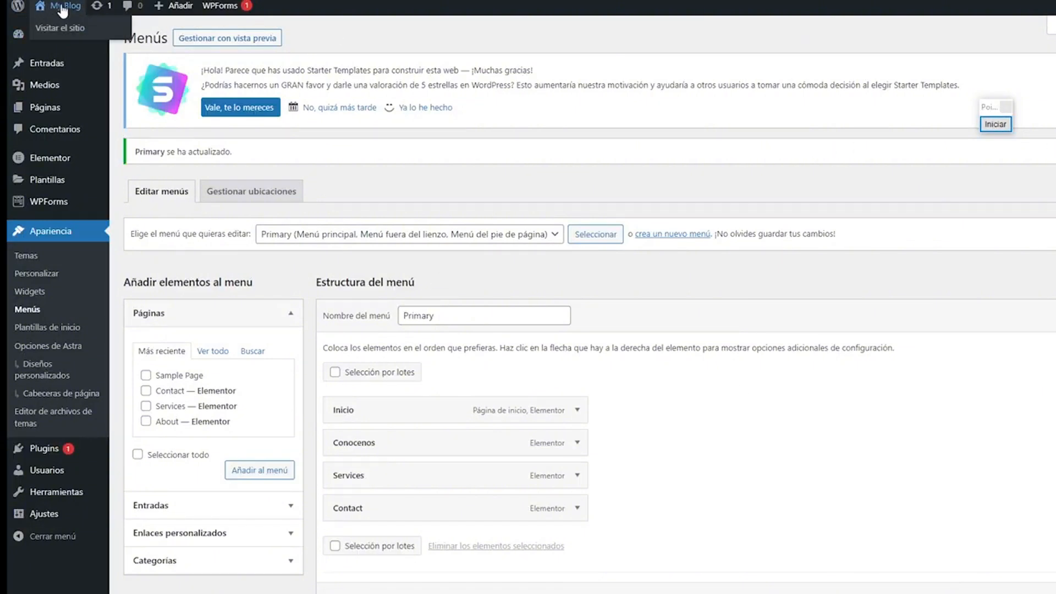
Step: Visit the site, draw red arrows at the INICIO and CONOCENOS navigation entries, and clear them
click(54, 29)
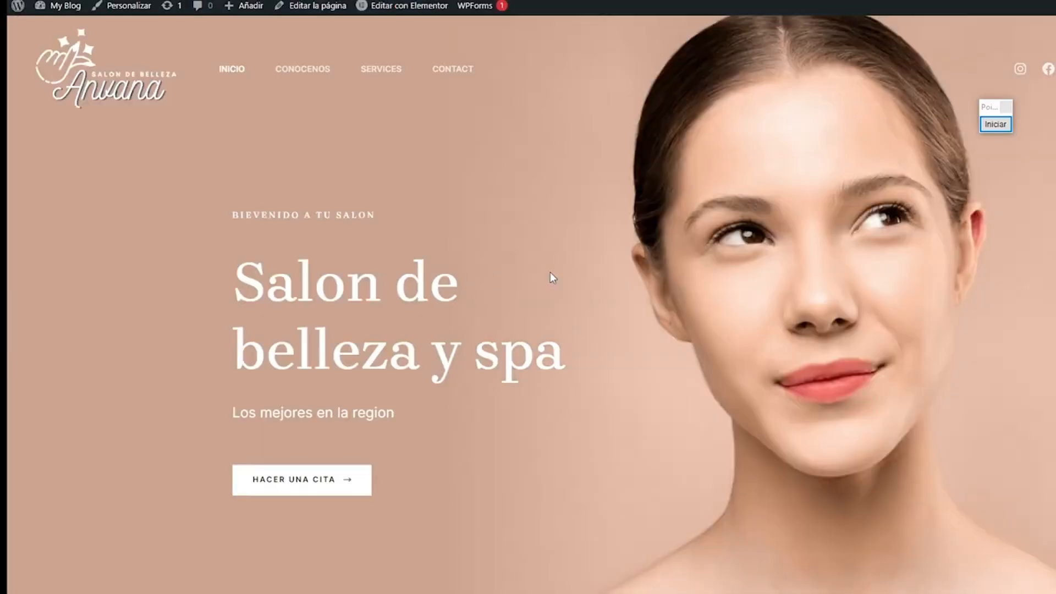
click(995, 125)
drag(174, 246, 229, 90)
drag(290, 117, 294, 84)
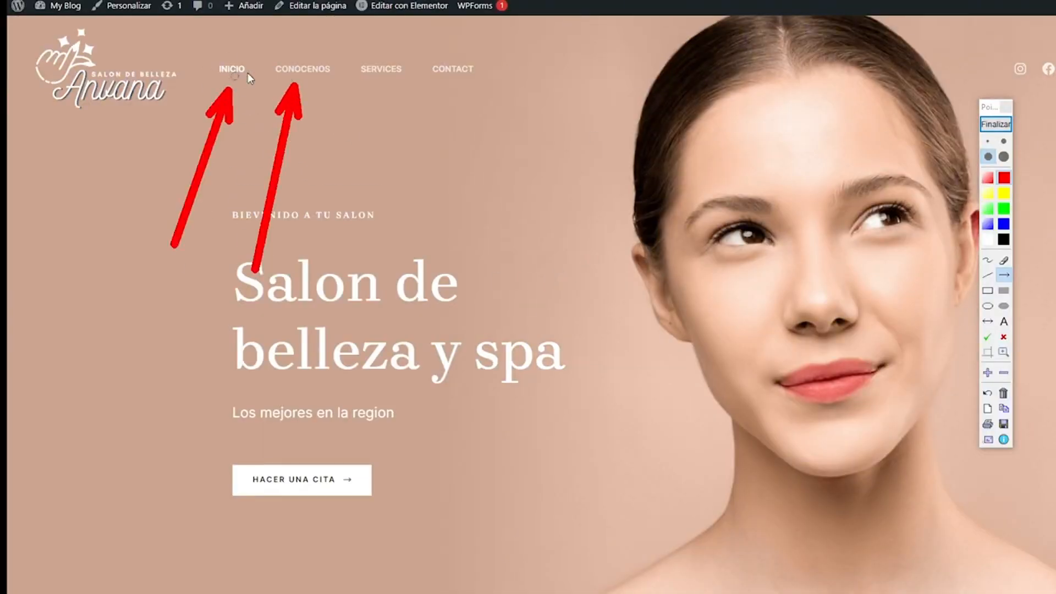
click(995, 125)
Step: Draw a red arrow at the header's BOOK NOW button and clear it
drag(988, 106, 1020, 320)
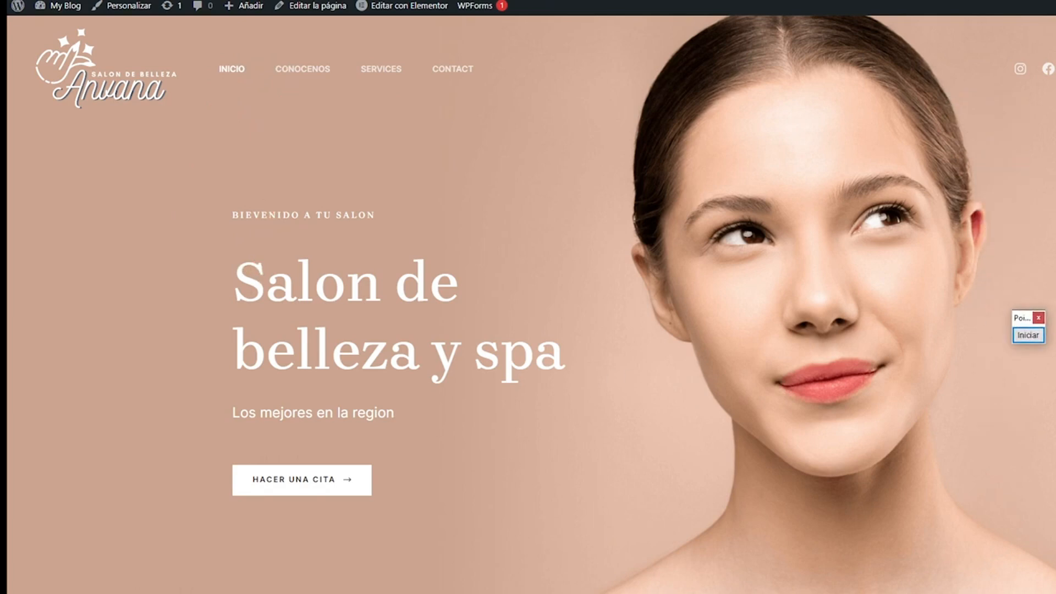
click(1028, 335)
drag(876, 265, 1055, 92)
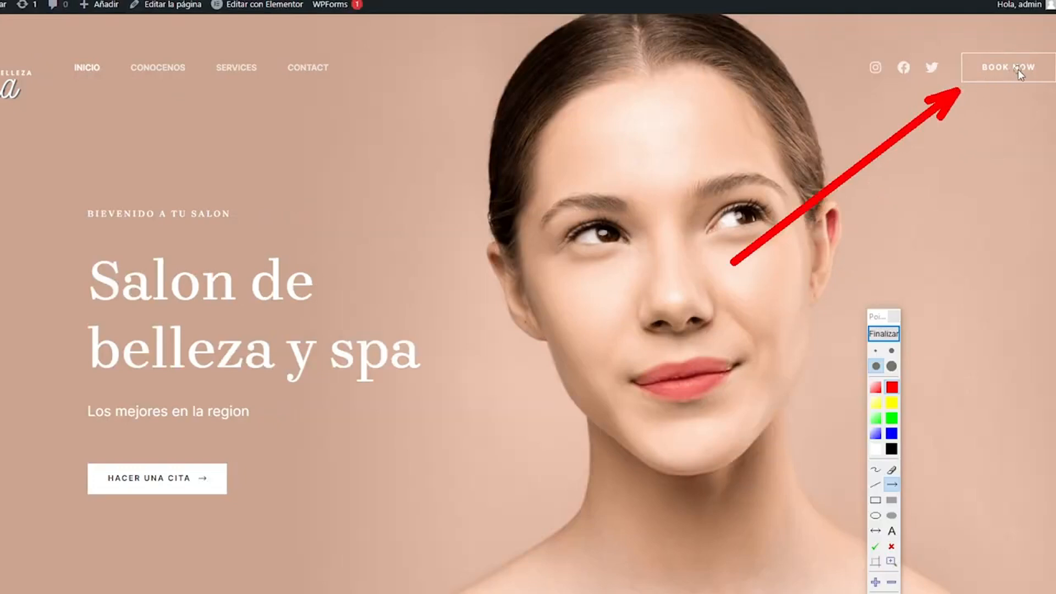
click(885, 334)
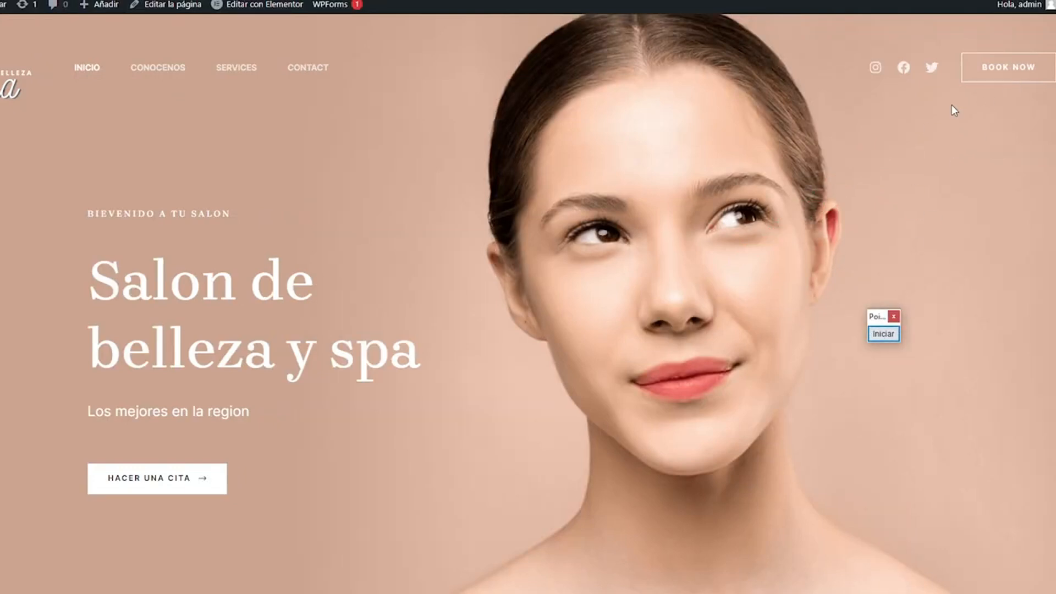
Step: Draw red arrows at Personalizar, clear them, and open the site customizer
click(883, 334)
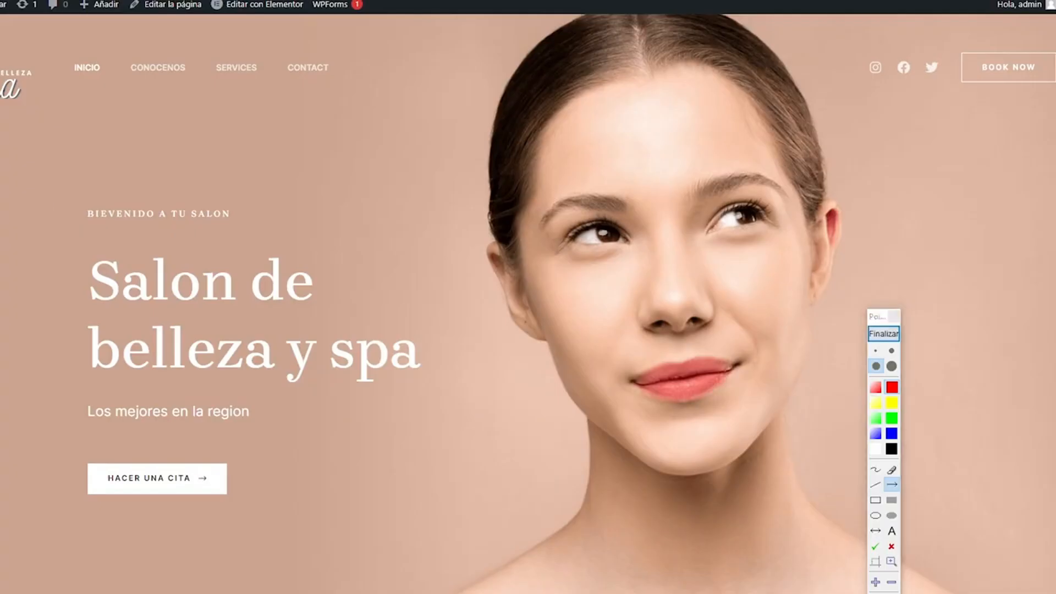
mouse_move(243, 316)
mouse_down()
mouse_move(213, 192)
mouse_move(123, 27)
mouse_up()
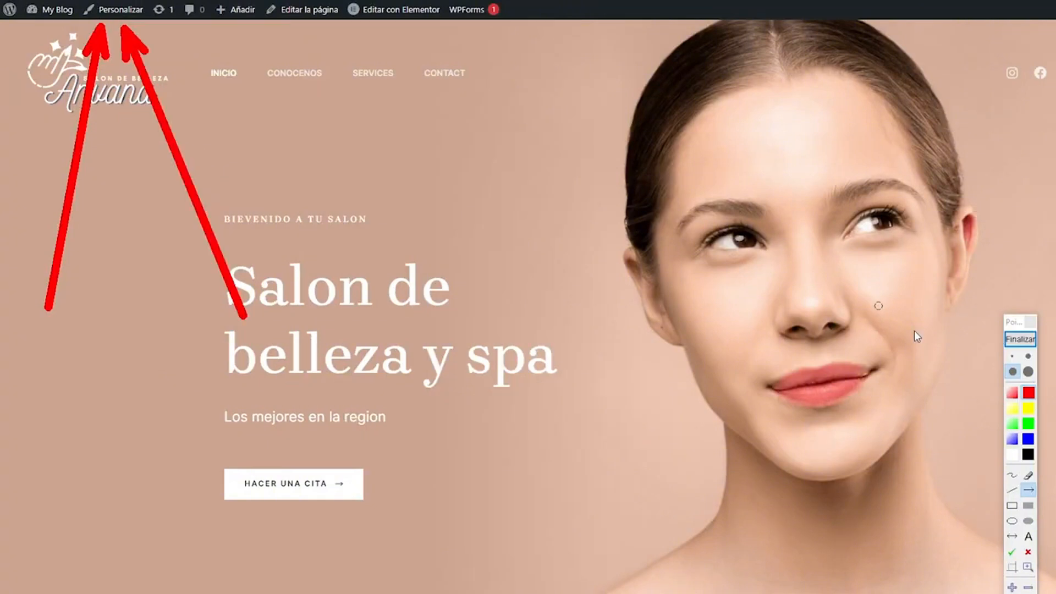
click(1020, 339)
click(117, 9)
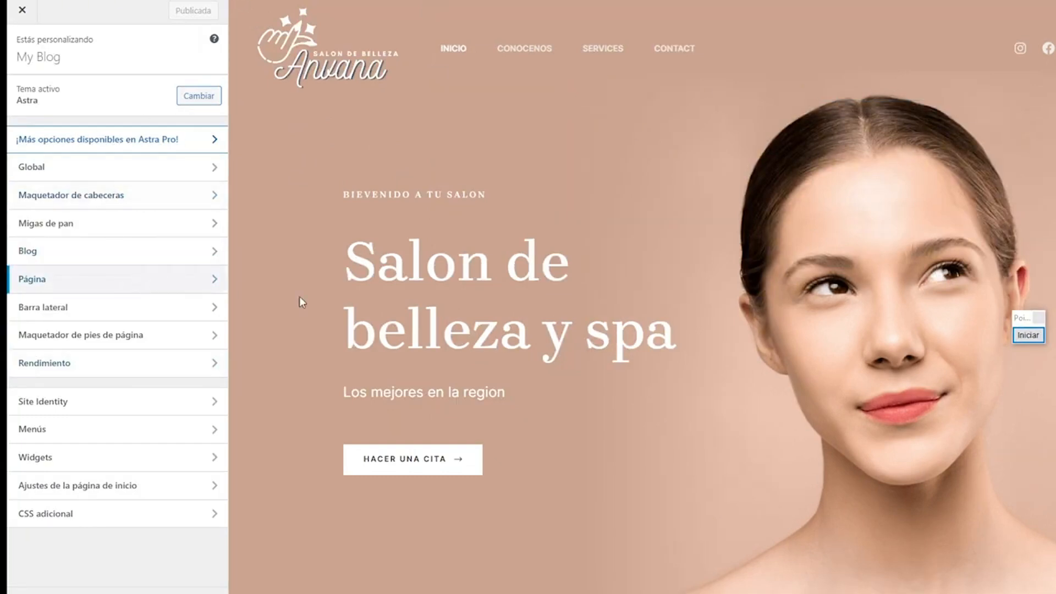
Step: Open the settings of the header's BOOK NOW button and draw a red arrow at its Texto setting
drag(1024, 323, 1029, 413)
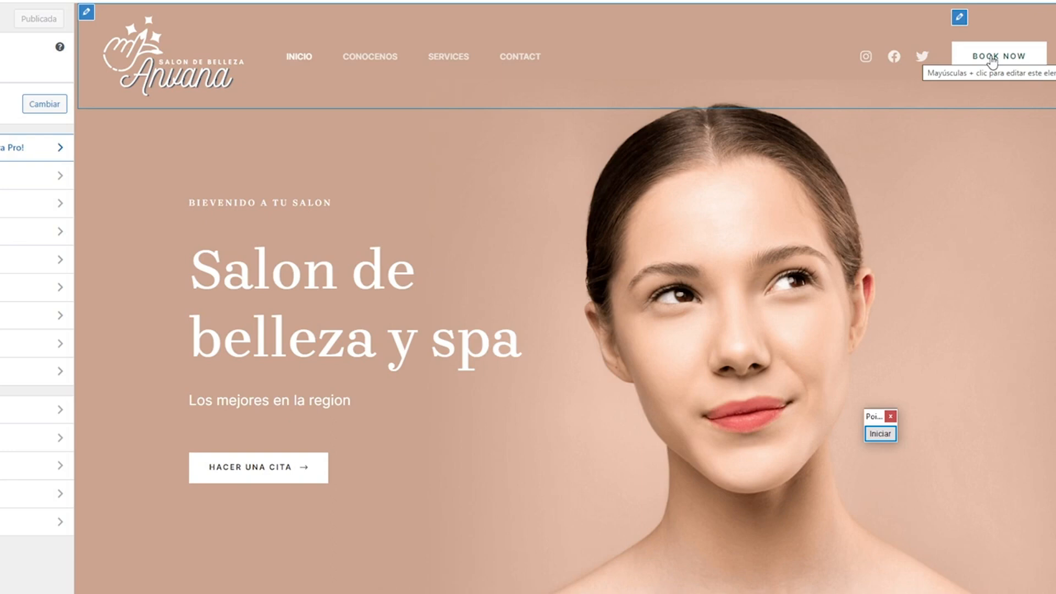
click(960, 17)
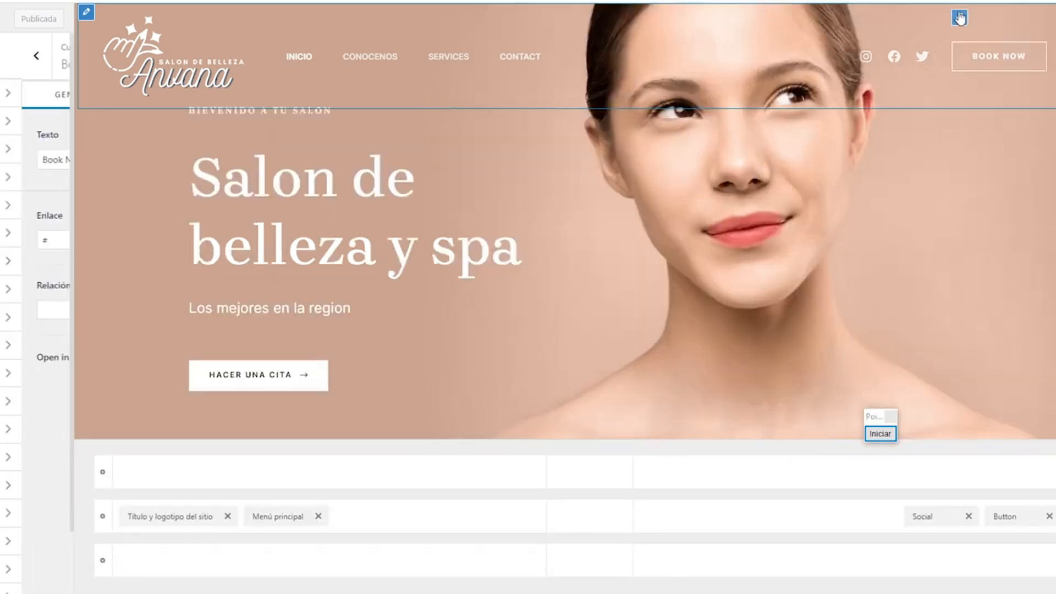
click(881, 434)
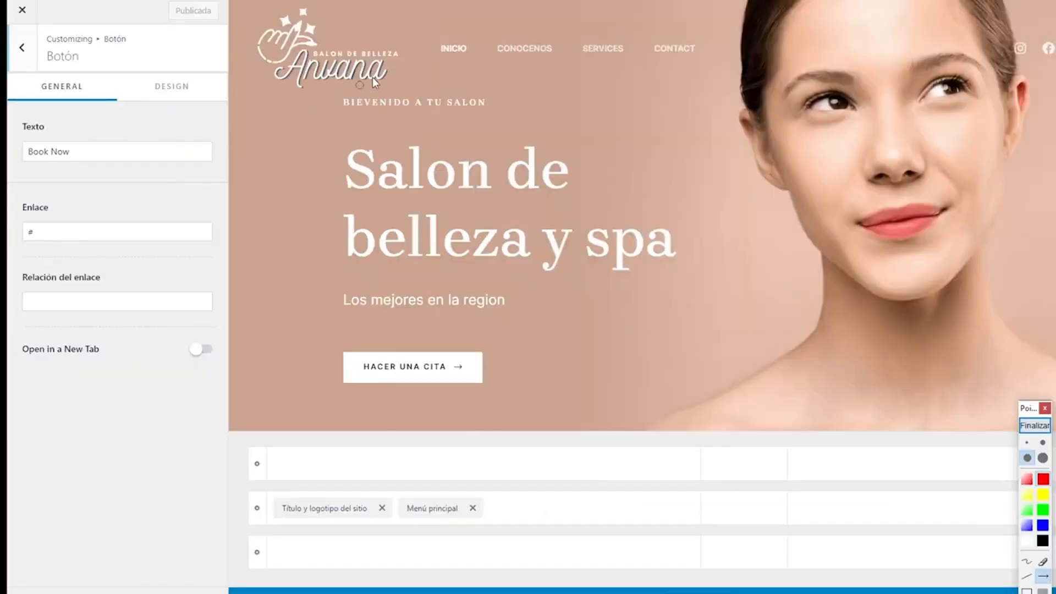
mouse_move(412, 50)
mouse_down()
mouse_move(177, 112)
mouse_move(69, 124)
mouse_up()
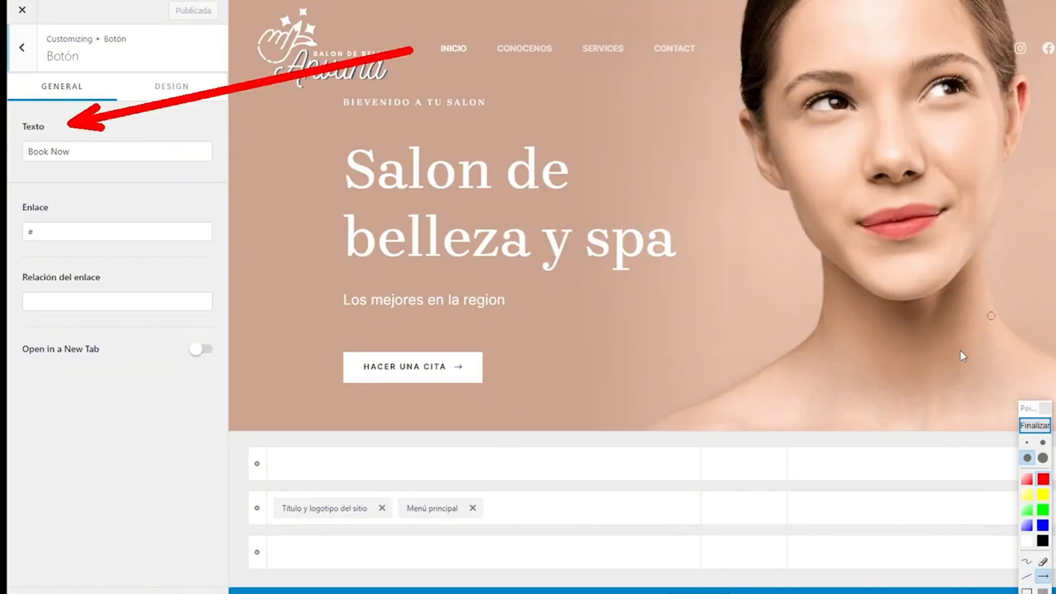
Step: Clear the arrow and set the header button's text to "HACER UNA CITA"
click(1035, 425)
drag(88, 147, 10, 139)
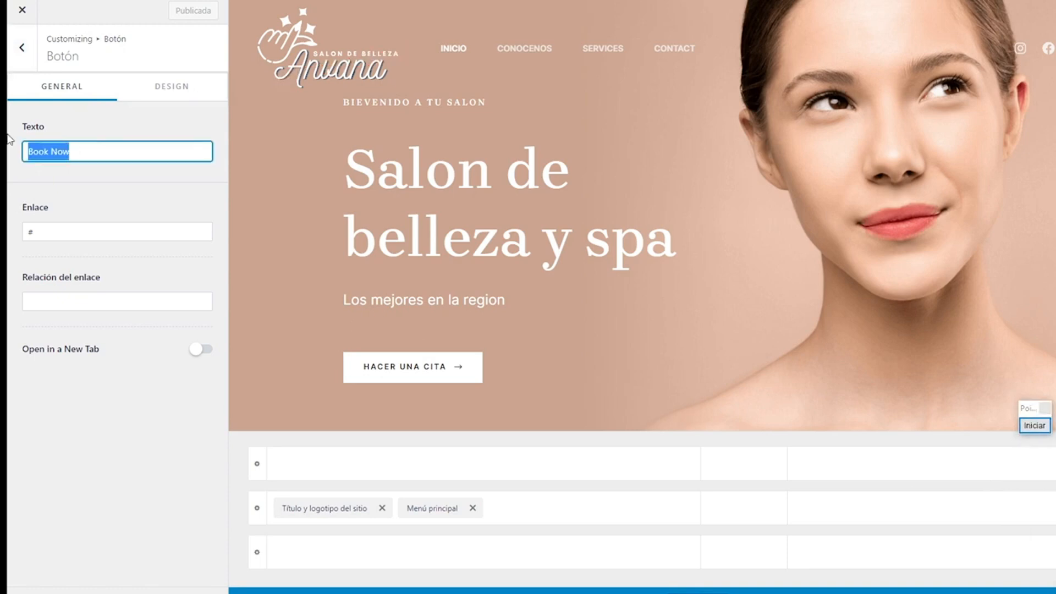
text(HACER UNA CITA)
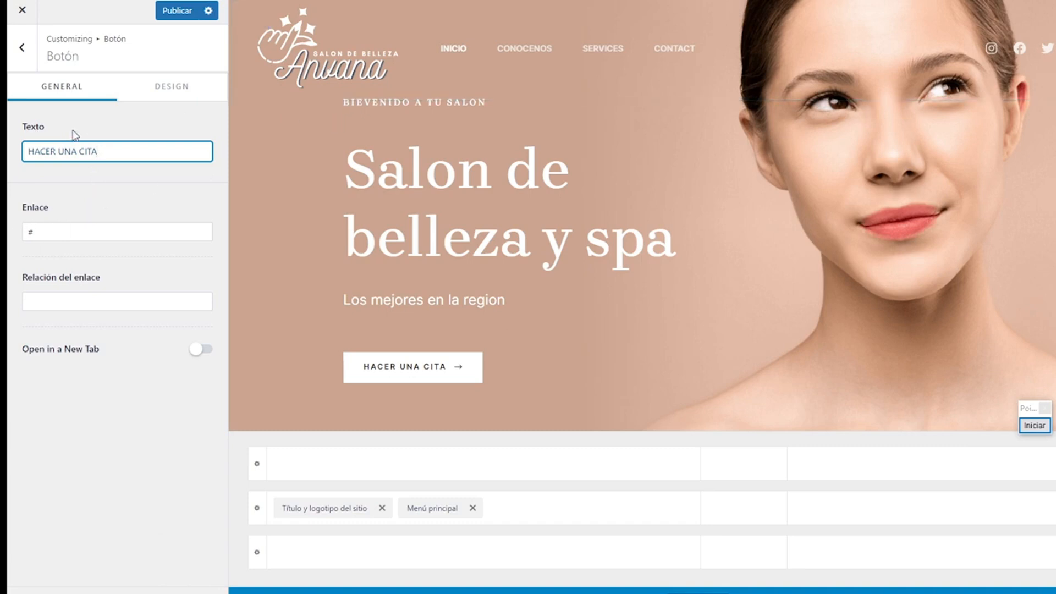
Step: Draw two red arrows at Publicar, clear them, and publish the header button change
click(1035, 426)
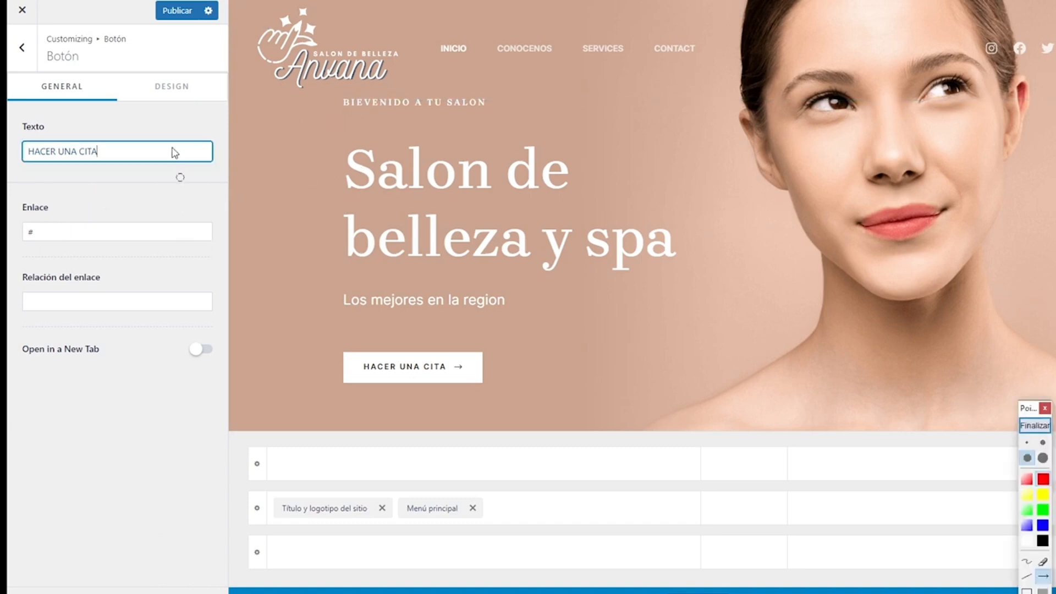
drag(114, 117, 165, 31)
drag(267, 176, 199, 33)
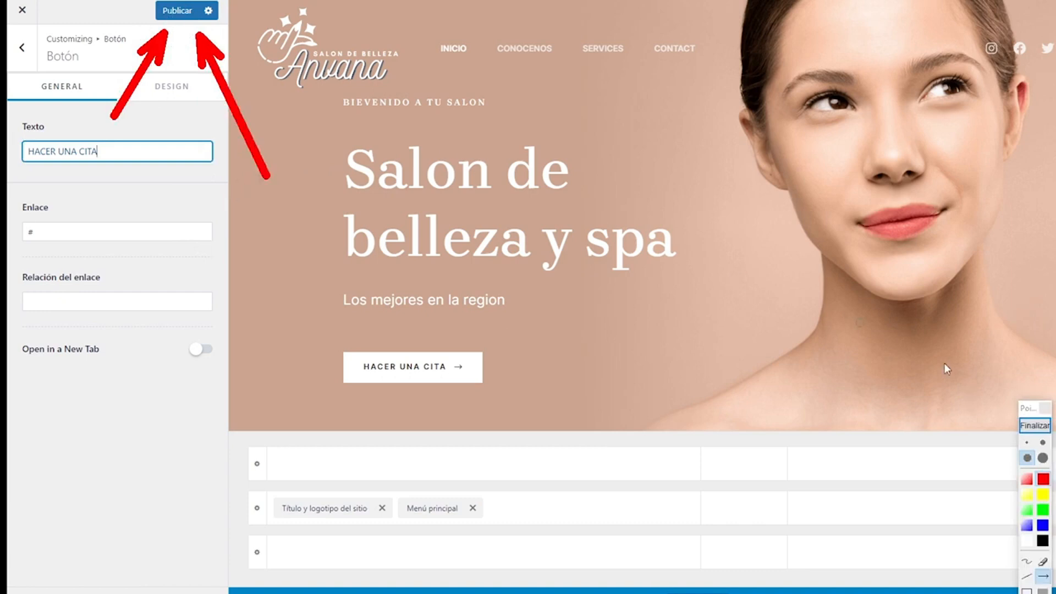
click(1035, 426)
click(177, 11)
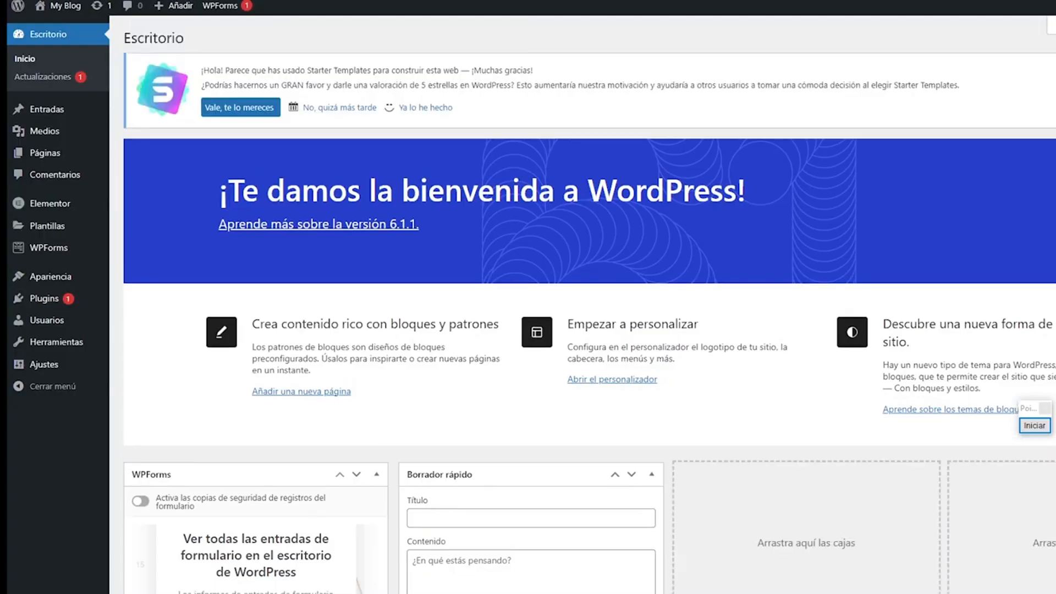
Step: Visit the site, draw two red arrows at the header's HACER UNA CITA button, and clear them
click(61, 22)
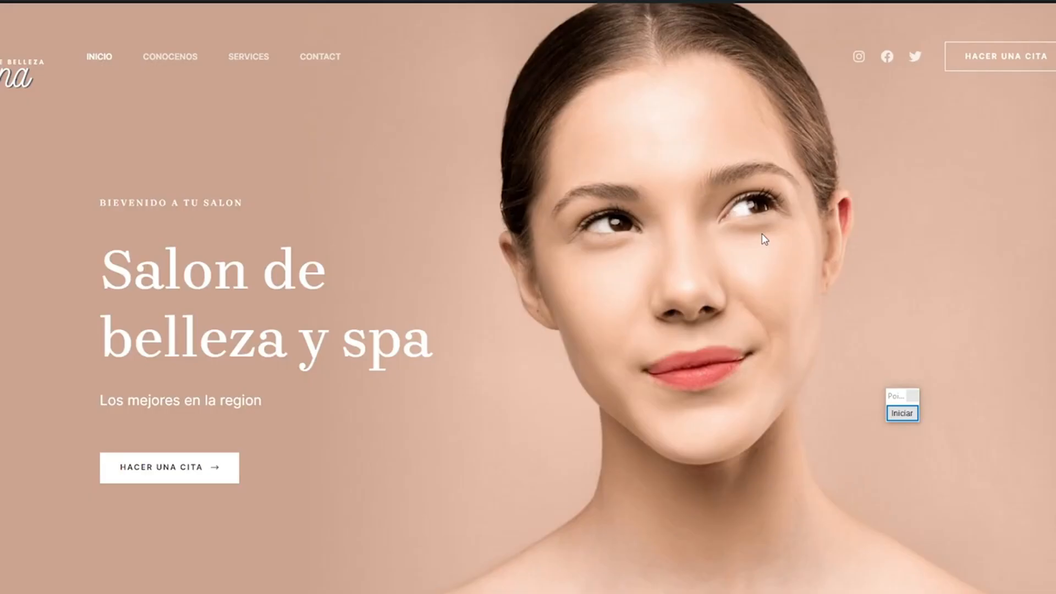
click(900, 419)
mouse_move(710, 270)
mouse_down()
mouse_move(827, 206)
mouse_move(935, 80)
mouse_up()
drag(996, 309, 1004, 80)
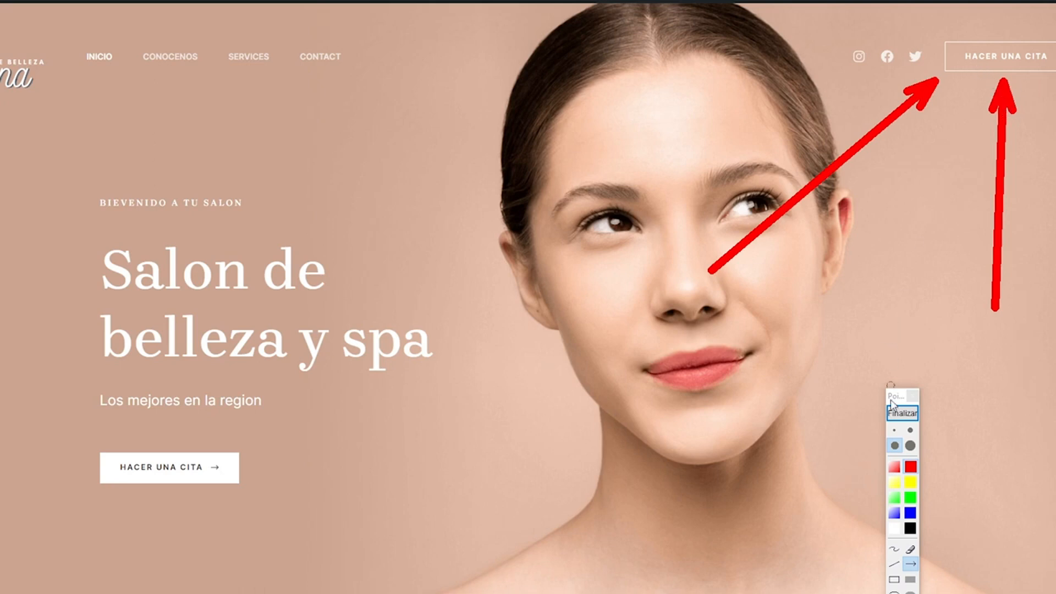
click(897, 413)
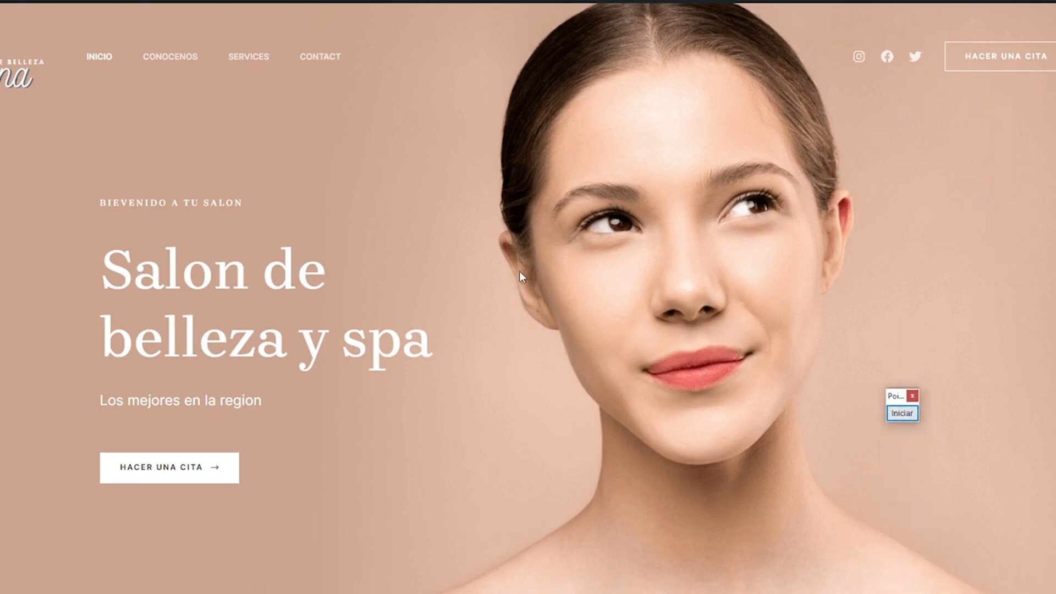